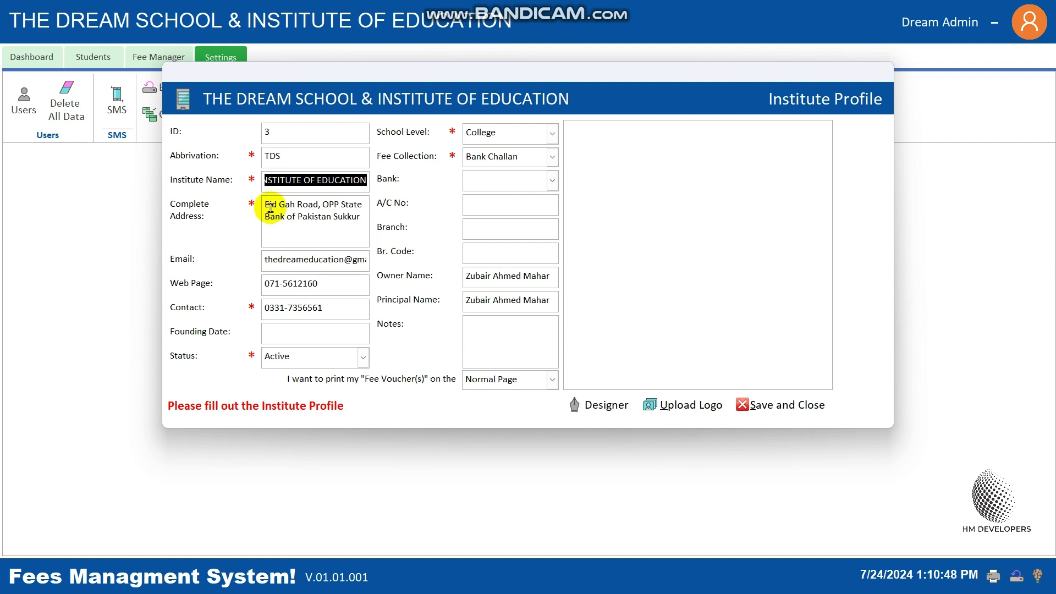
Examine the institute profile's address, email, web page and contact entries, plus the available status and school level options.
{"action": "left_click_drag", "start_coordinate": [267, 205], "coordinate": [353, 229]}
{"action": "left_click", "coordinate": [358, 232]}
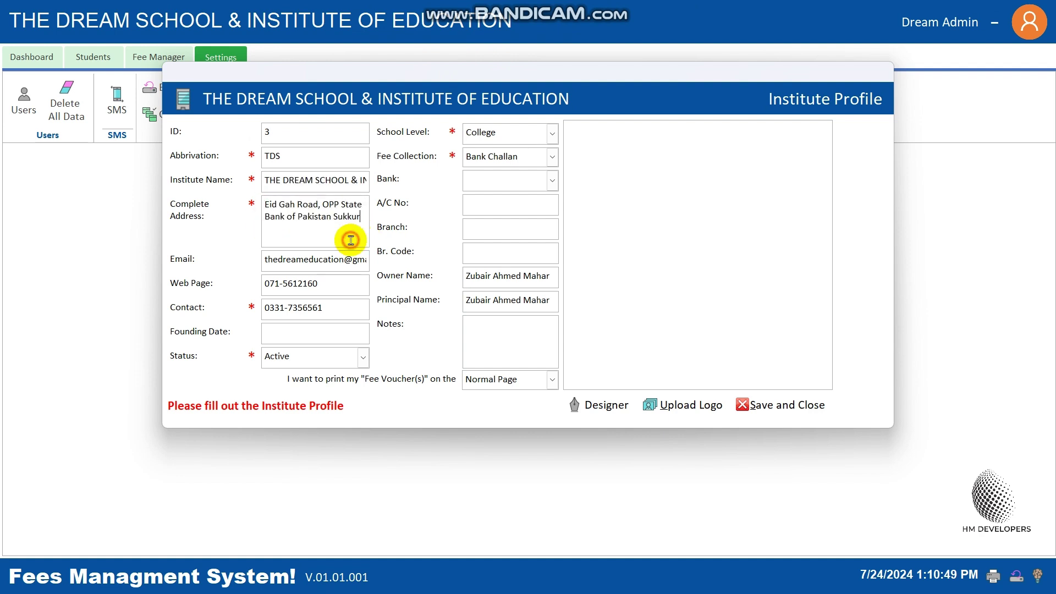
{"action": "left_click_drag", "start_coordinate": [264, 259], "coordinate": [377, 247]}
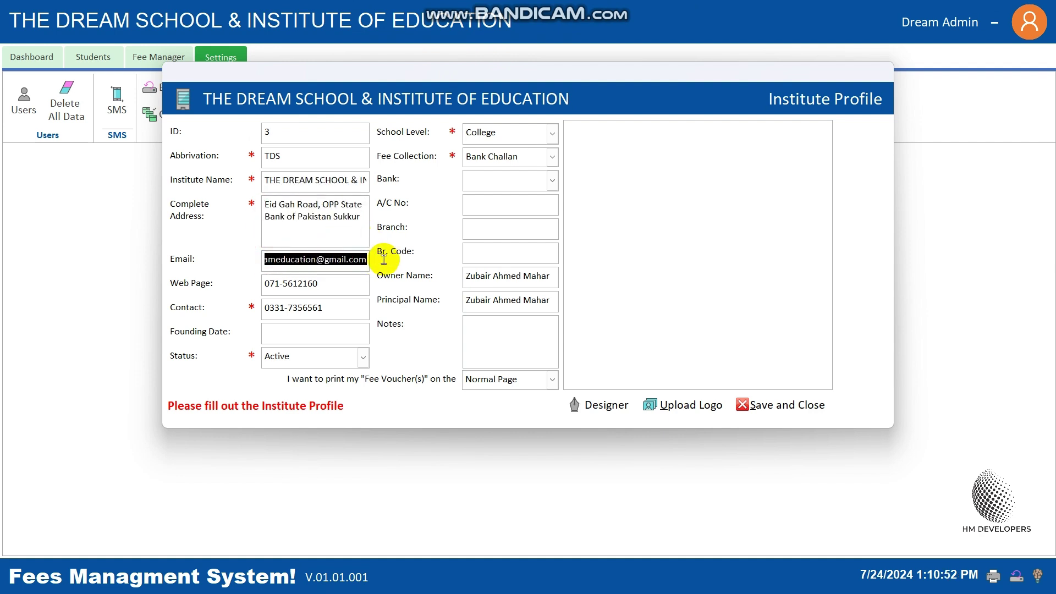
{"action": "left_click_drag", "start_coordinate": [331, 282], "coordinate": [264, 282]}
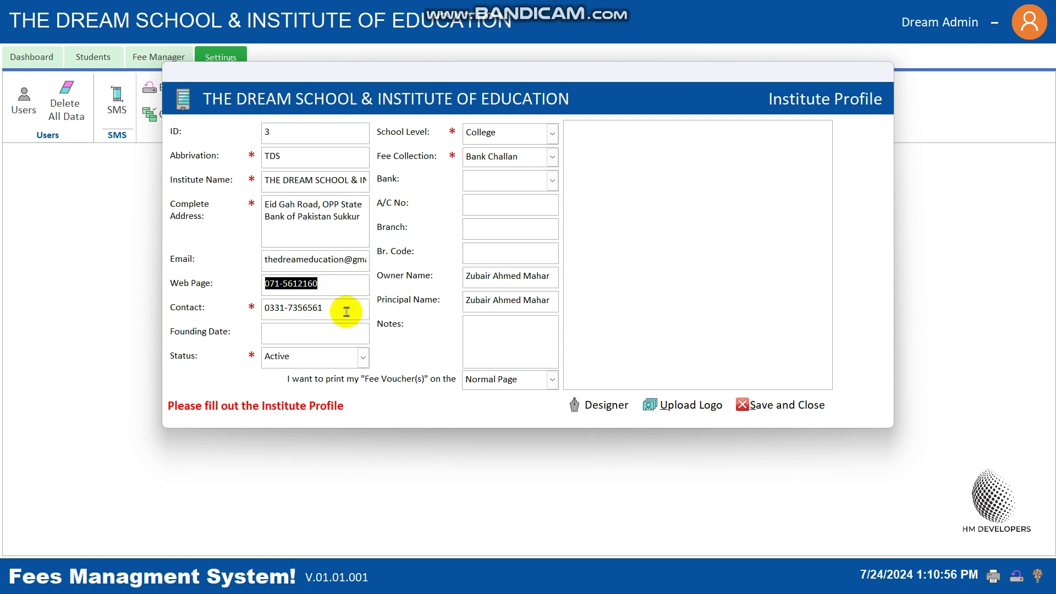
{"action": "left_click_drag", "start_coordinate": [337, 308], "coordinate": [250, 308]}
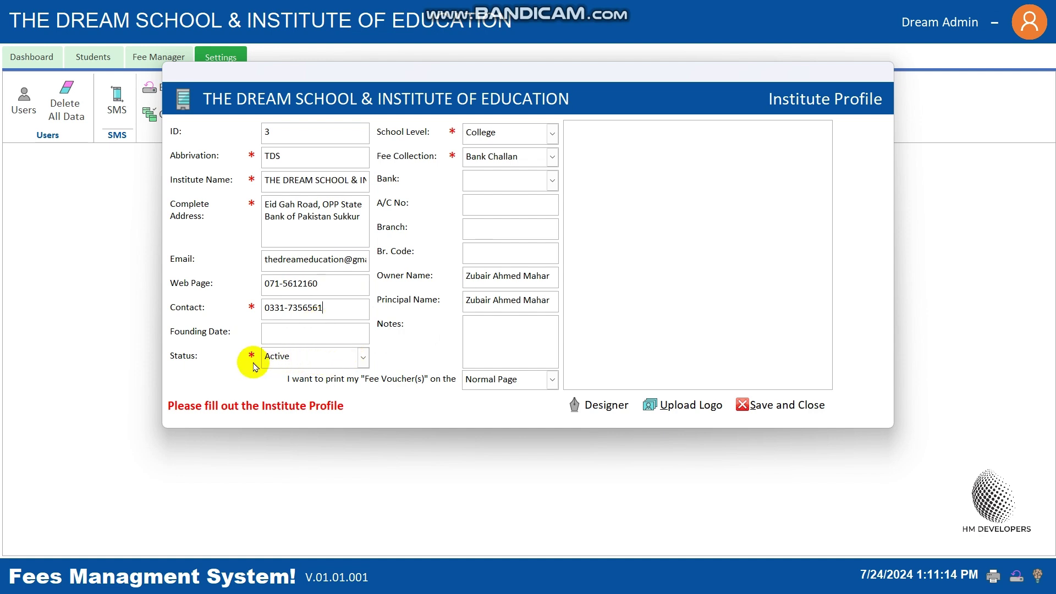
{"action": "left_click", "coordinate": [363, 360]}
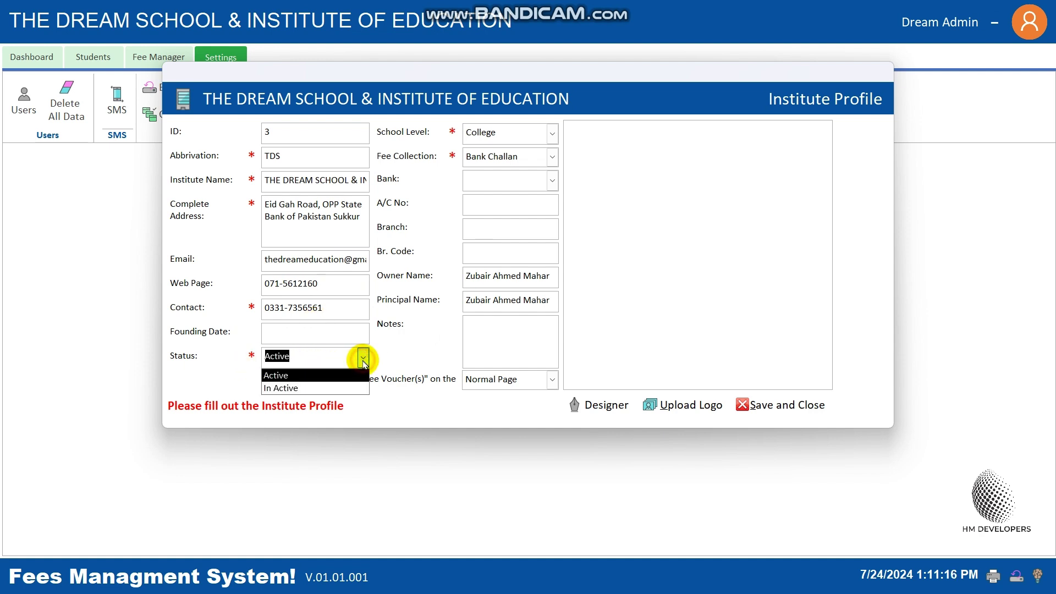
{"action": "left_click", "coordinate": [363, 361]}
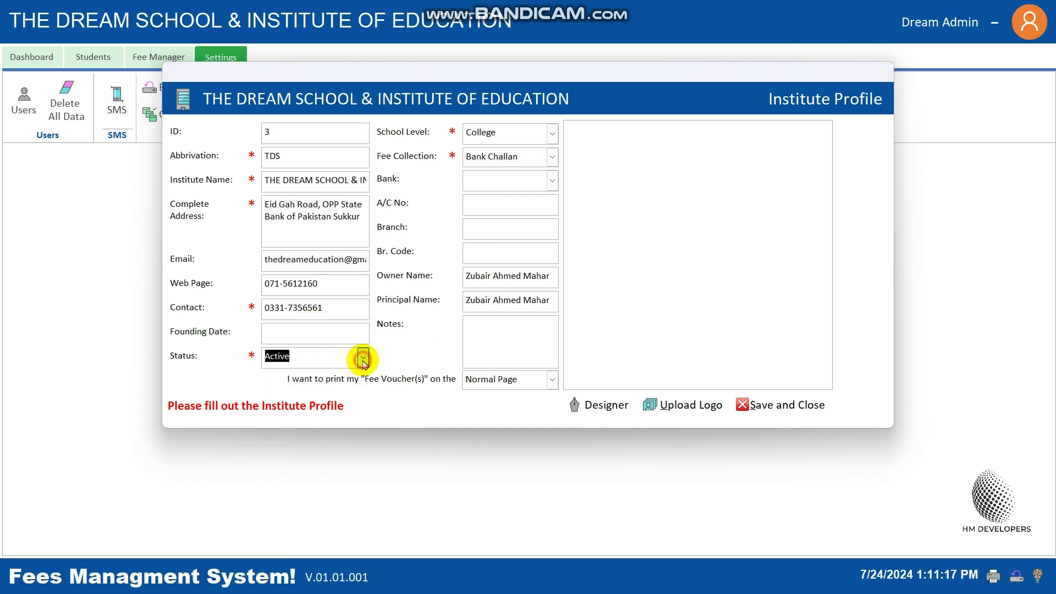
{"action": "left_click", "coordinate": [306, 354]}
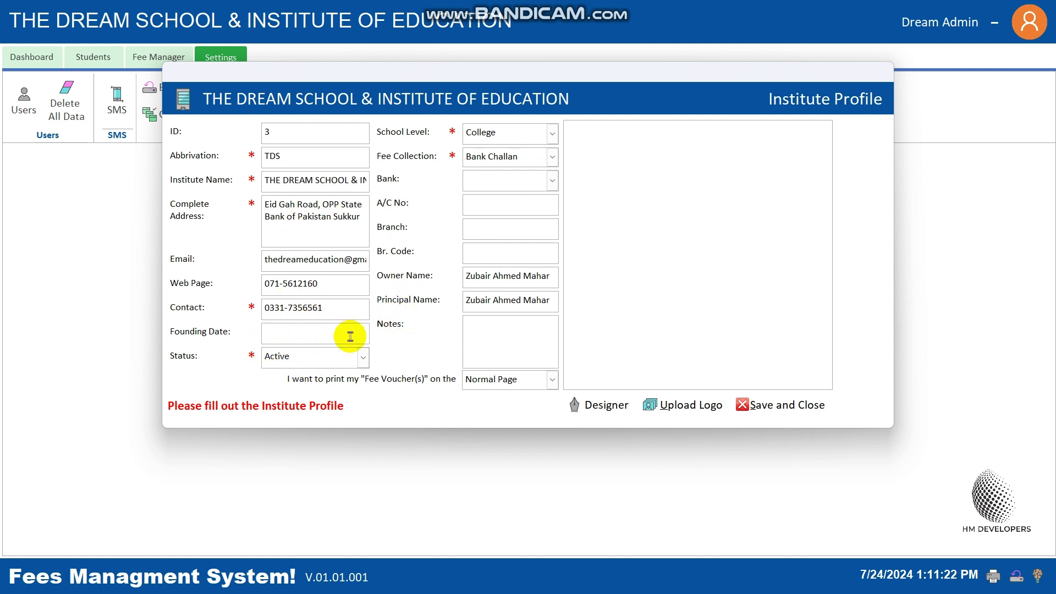
{"action": "left_click", "coordinate": [551, 133]}
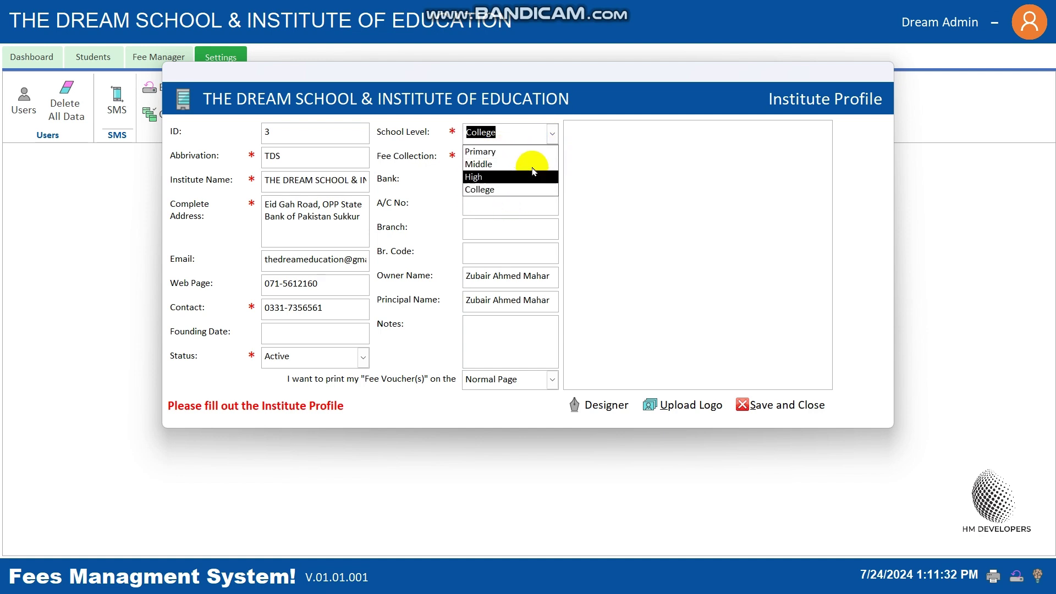
{"action": "left_click", "coordinate": [552, 135]}
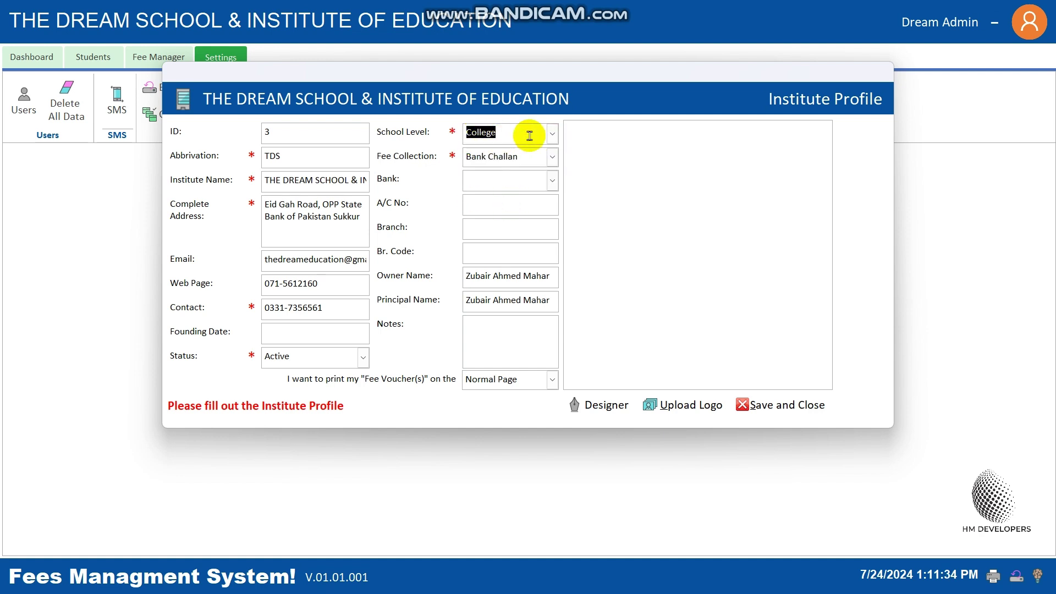
Try Institute Account as the institute's fee collection method, and switch it back to Bank Challan.
{"action": "left_click", "coordinate": [552, 160]}
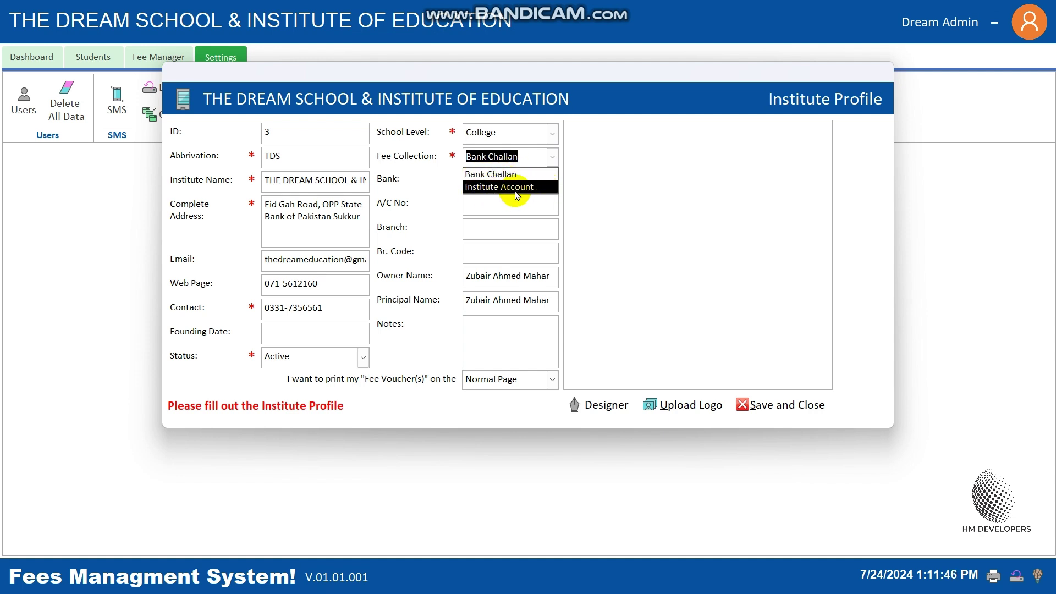
{"action": "left_click", "coordinate": [491, 175]}
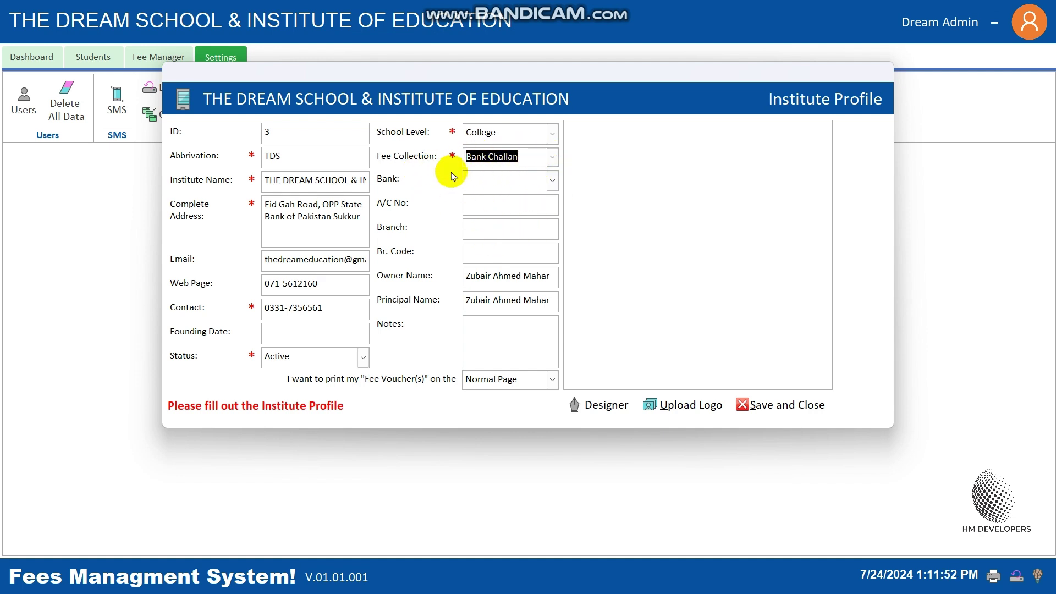
{"action": "left_click", "coordinate": [552, 157]}
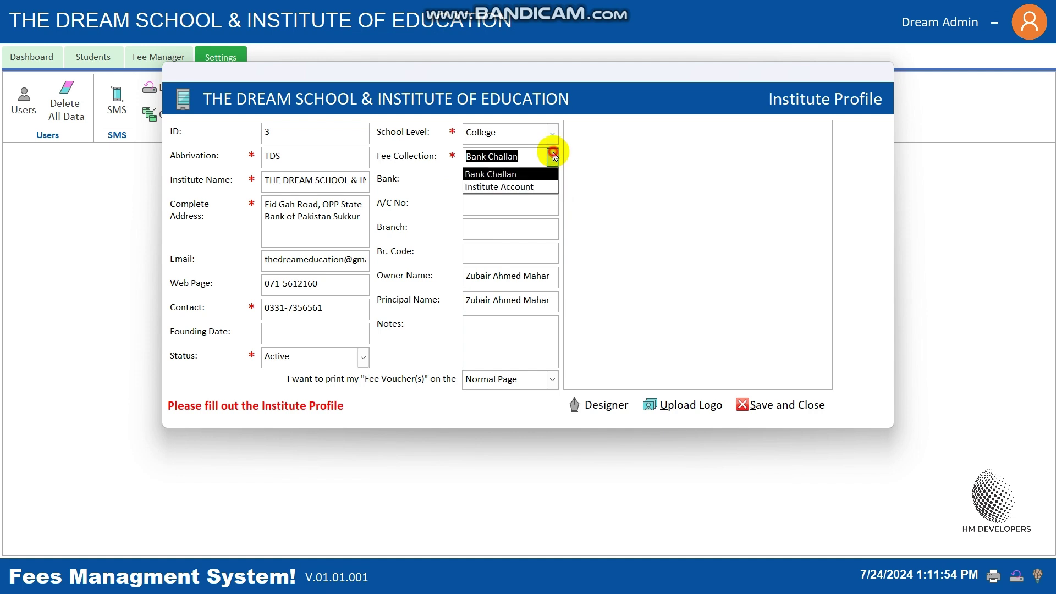
{"action": "left_click", "coordinate": [514, 186]}
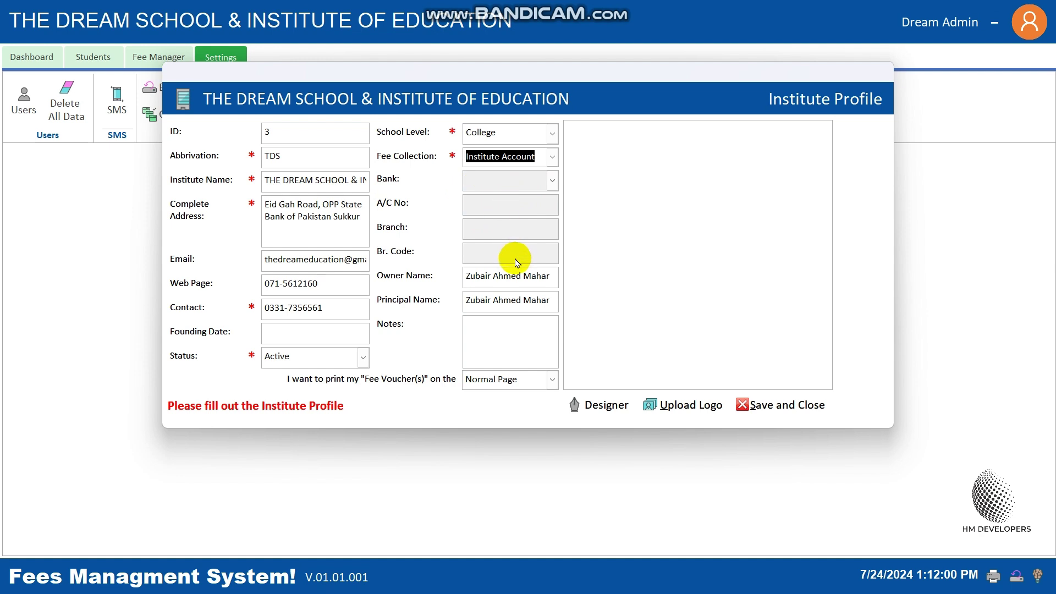
{"action": "left_click", "coordinate": [550, 161]}
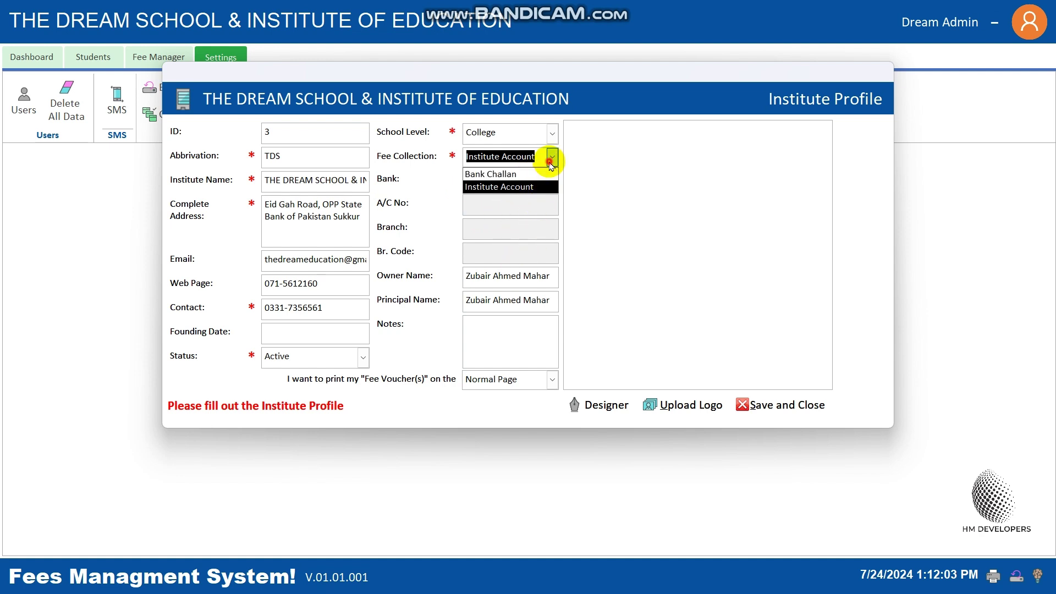
{"action": "left_click", "coordinate": [502, 175]}
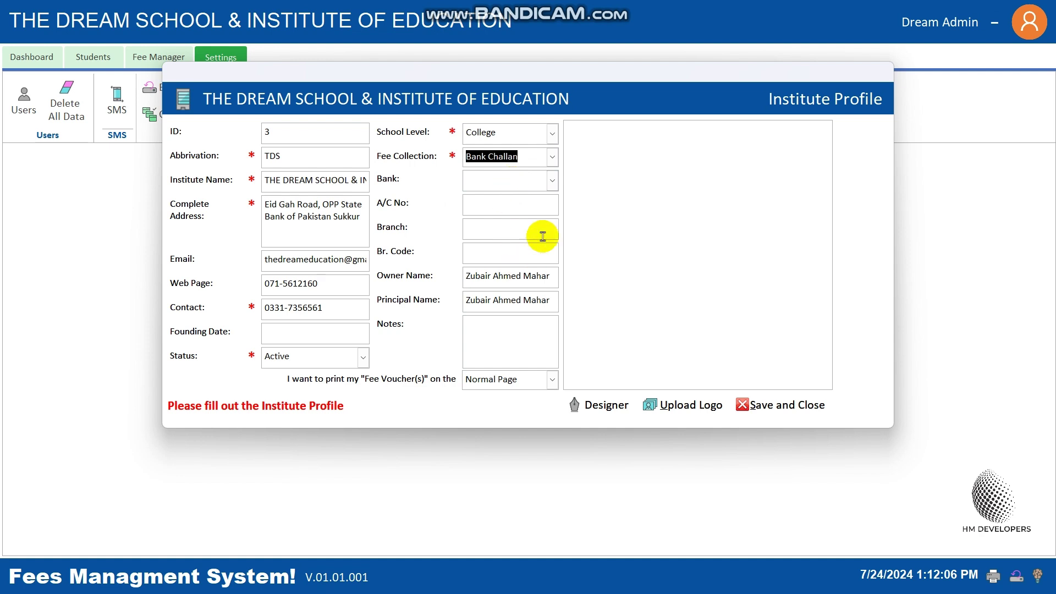
Examine the banks offered for fee collection and the principal name and notes fields of the institute profile.
{"action": "left_click", "coordinate": [551, 181]}
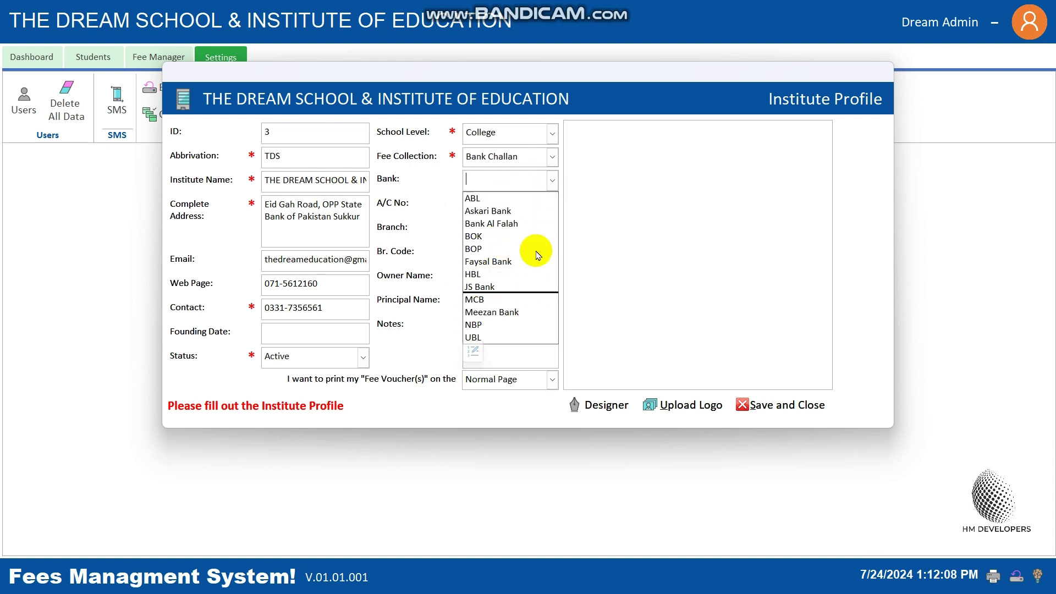
{"action": "left_click", "coordinate": [553, 182]}
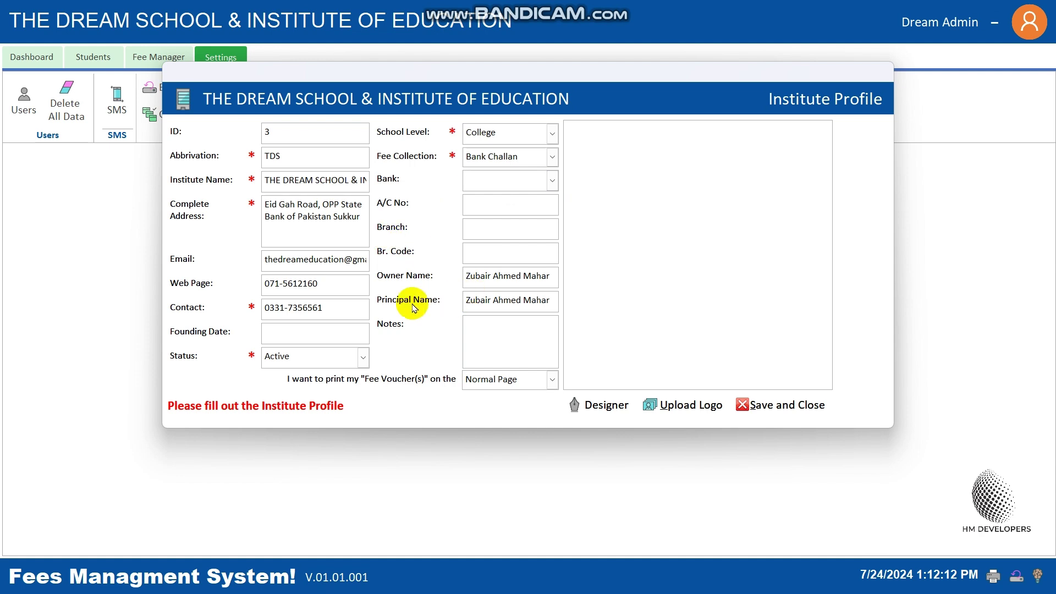
{"action": "left_click", "coordinate": [385, 298]}
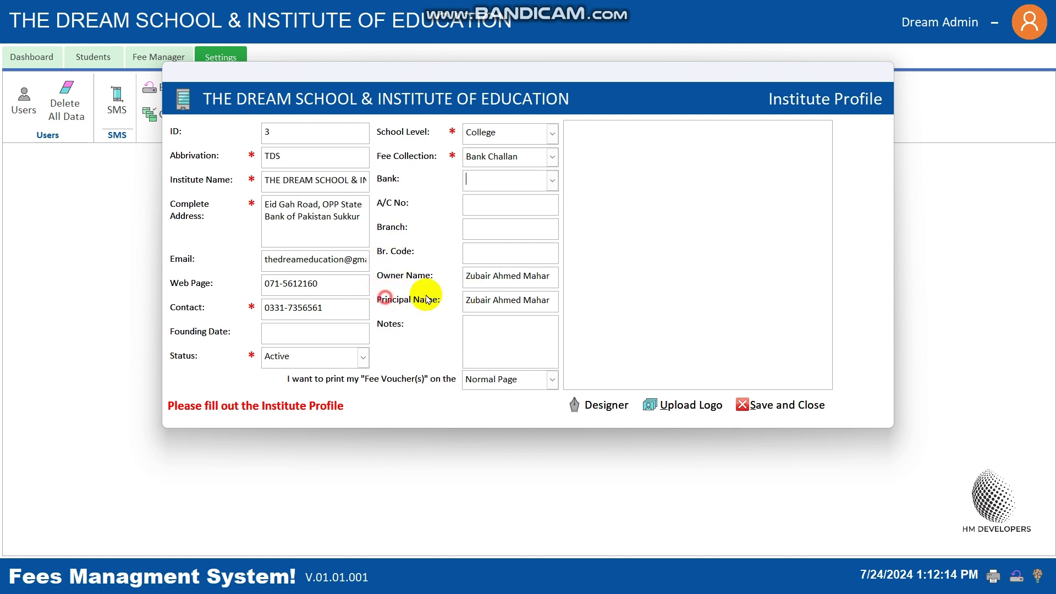
{"action": "left_click", "coordinate": [385, 323]}
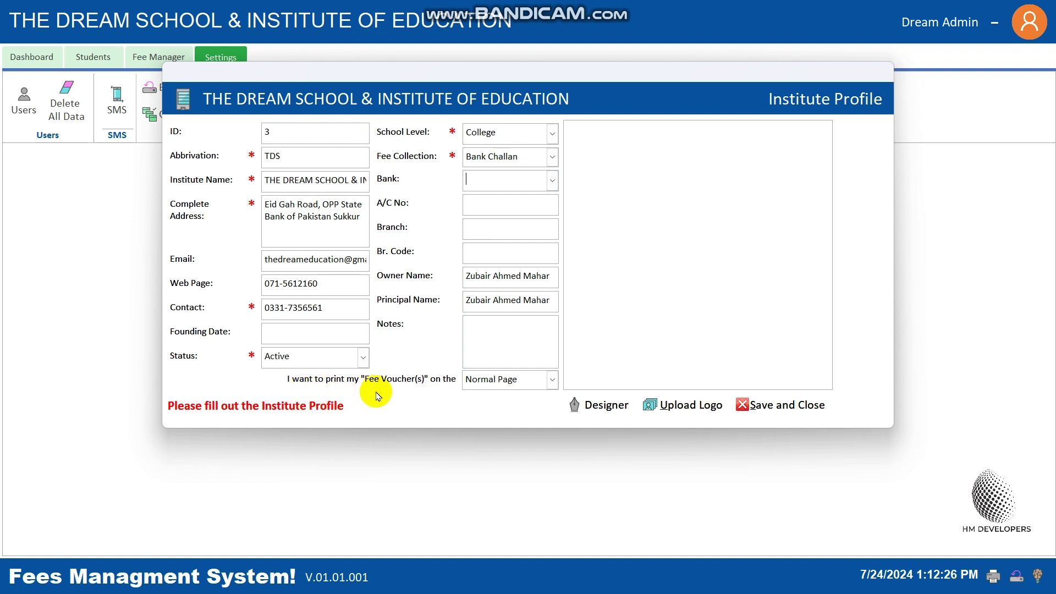
Review the page types for printing fee vouchers and choose Normal Page.
{"action": "left_click", "coordinate": [551, 380]}
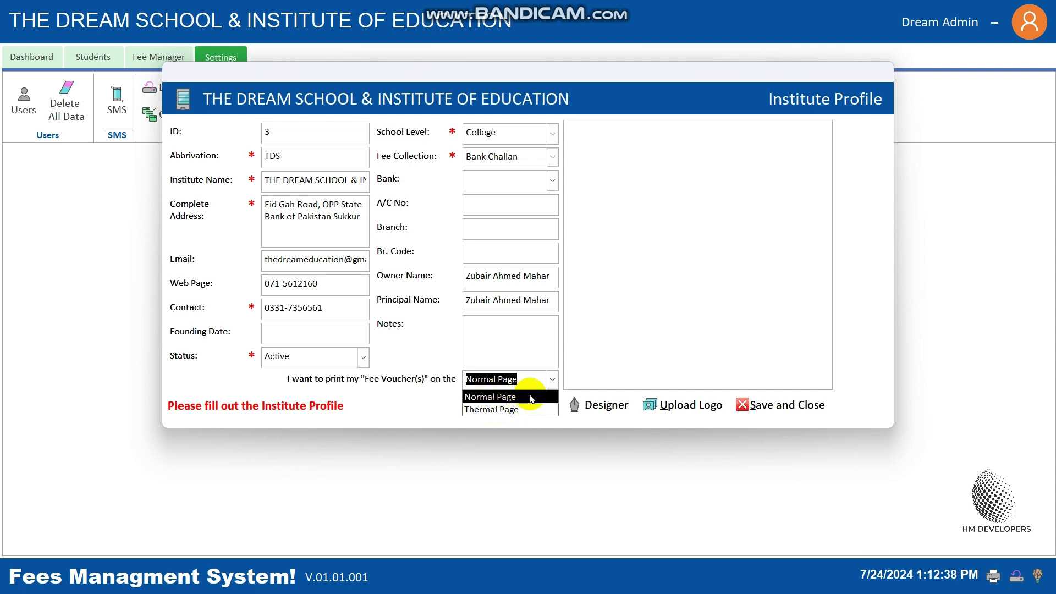
{"action": "left_click", "coordinate": [555, 380]}
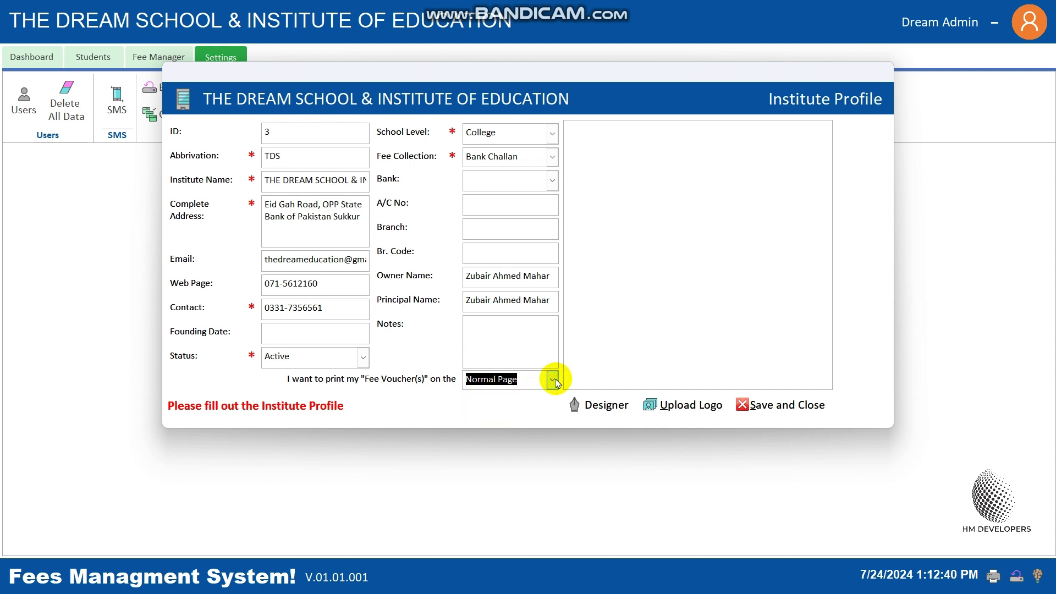
{"action": "left_click", "coordinate": [556, 381]}
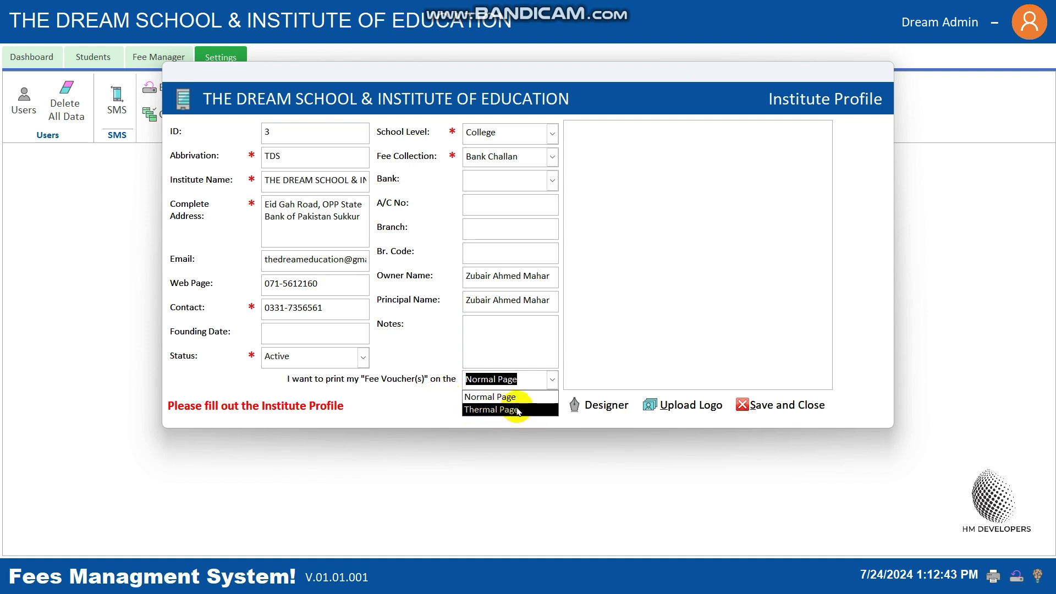
{"action": "left_click", "coordinate": [489, 400]}
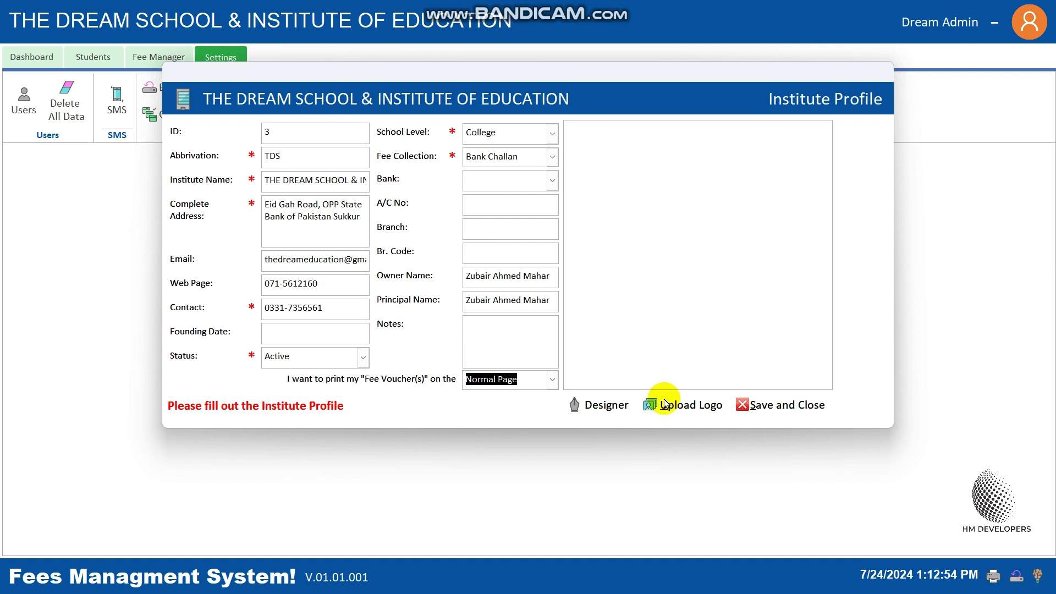
Upload the second "Black and White Circle Global Tech Logo" image from HM DEVELOPERS DATA as the institute logo, and save and close the profile.
{"action": "left_click", "coordinate": [693, 405]}
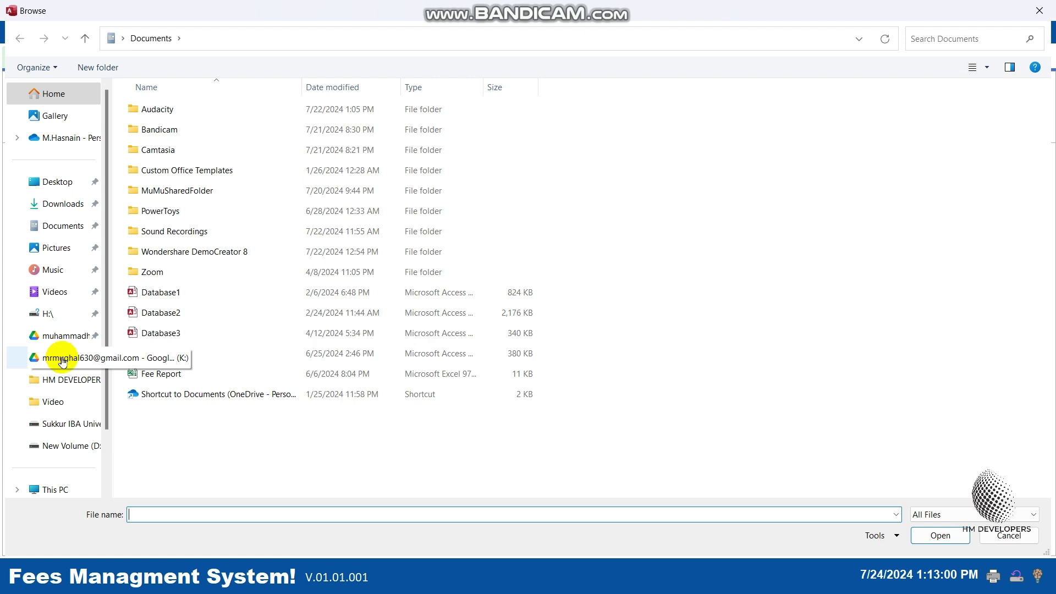
{"action": "left_click", "coordinate": [88, 381]}
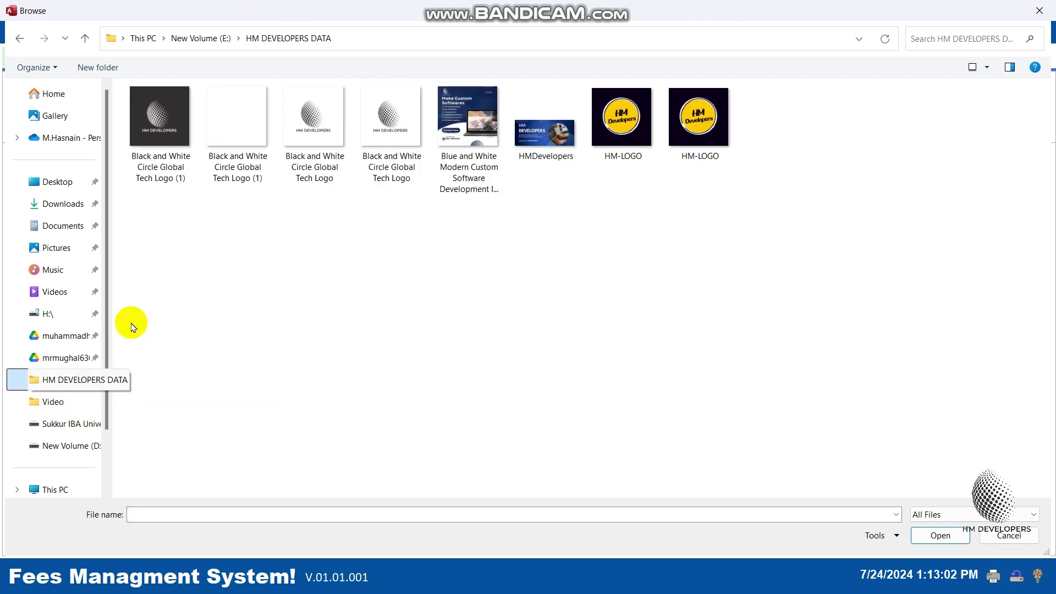
{"action": "left_click", "coordinate": [389, 150]}
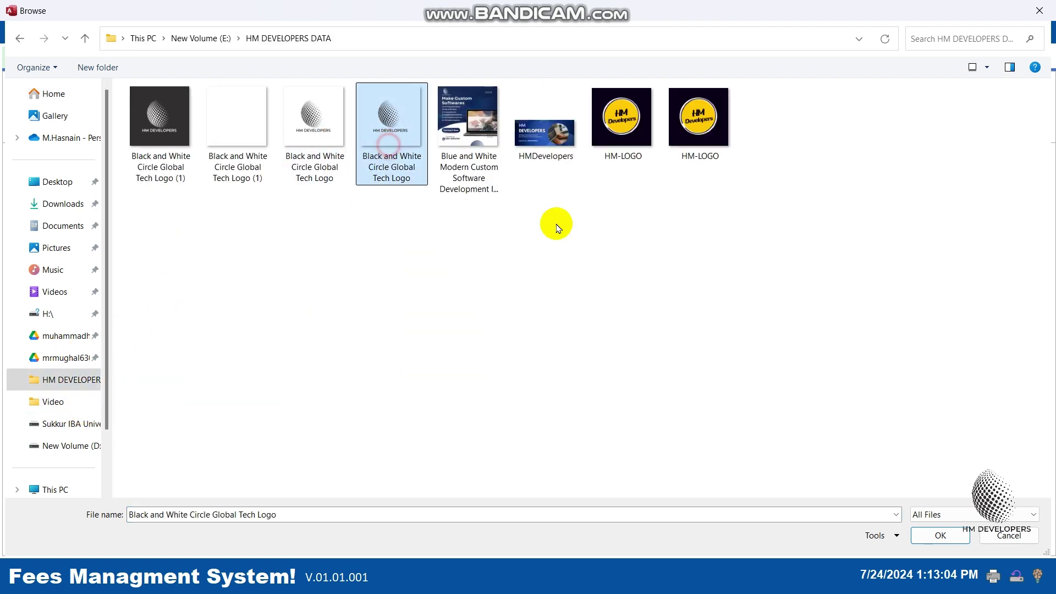
{"action": "left_click", "coordinate": [942, 535]}
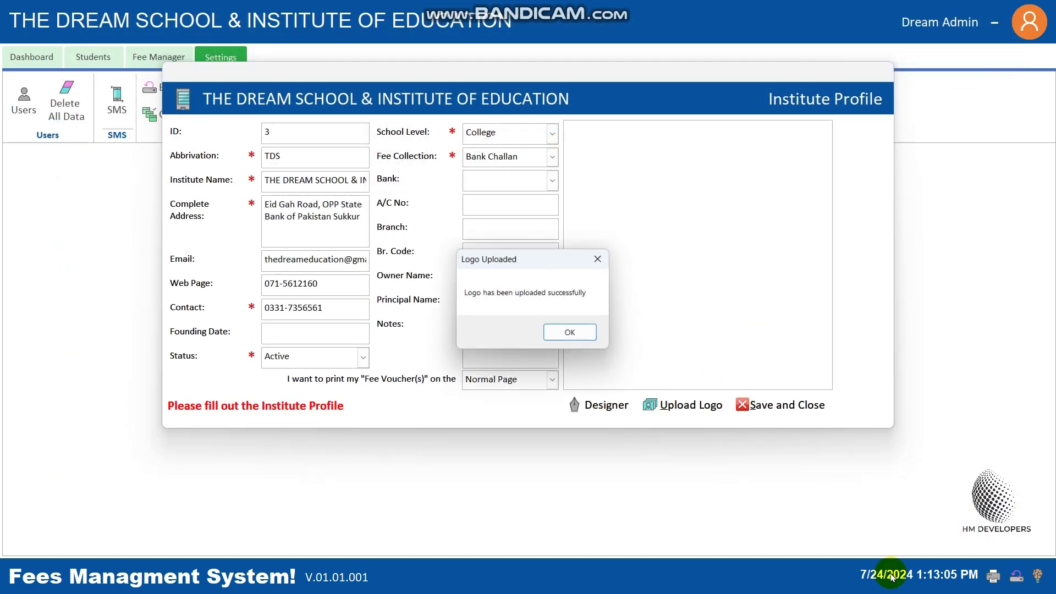
{"action": "left_click", "coordinate": [571, 334]}
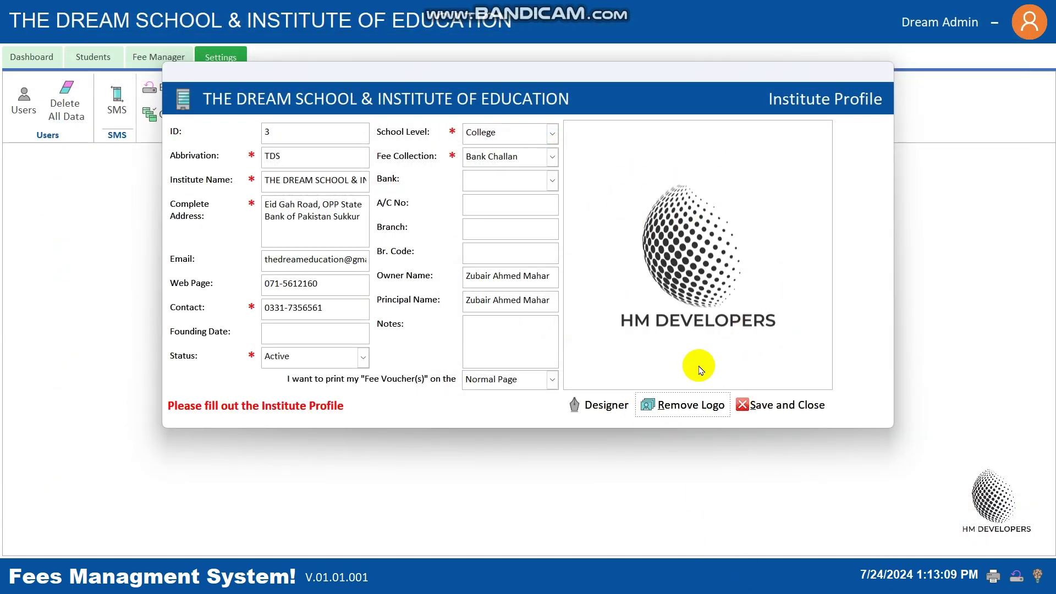
{"action": "left_click", "coordinate": [776, 407]}
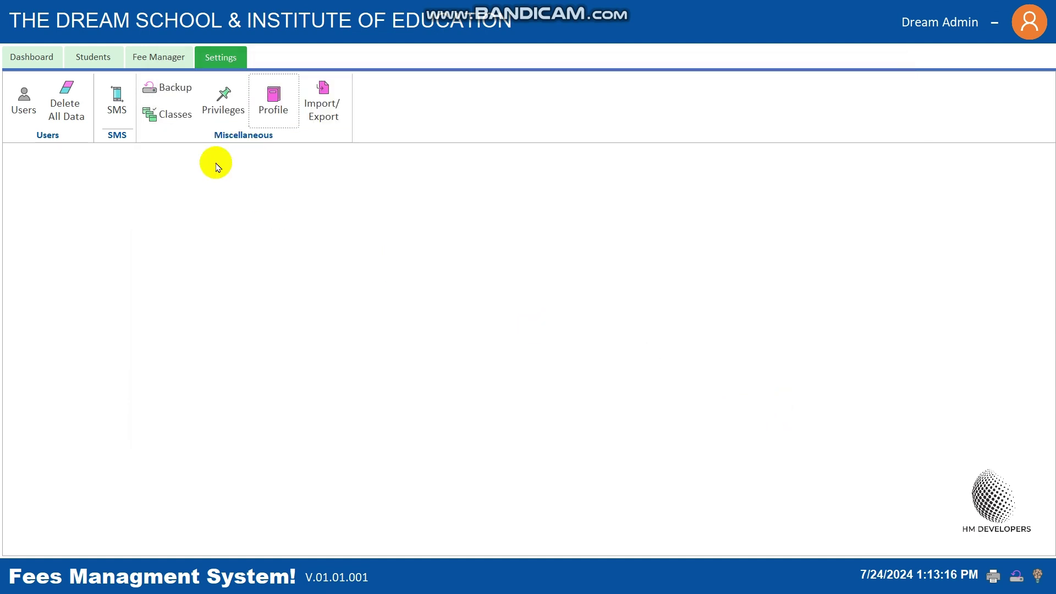
Return to the dashboard and open the New Enrollment form.
{"action": "left_click", "coordinate": [24, 56]}
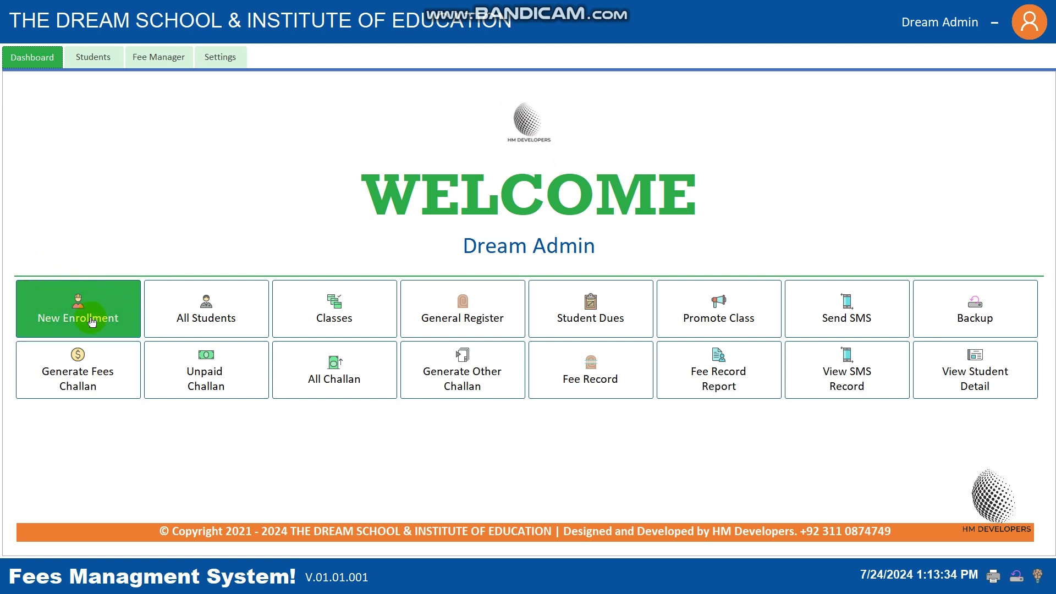
{"action": "left_click", "coordinate": [115, 293]}
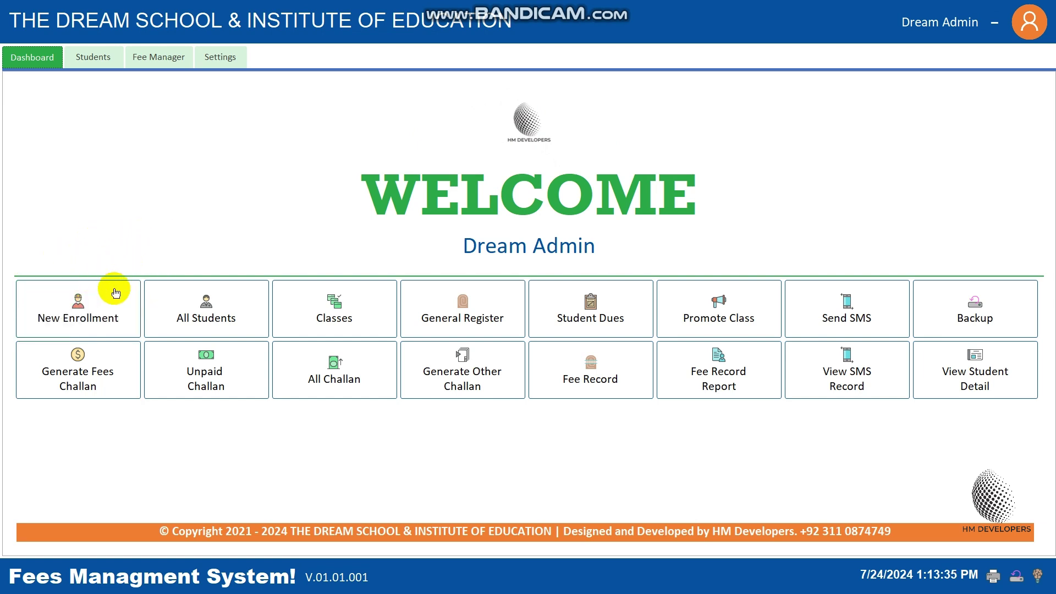
{"action": "left_click", "coordinate": [90, 317]}
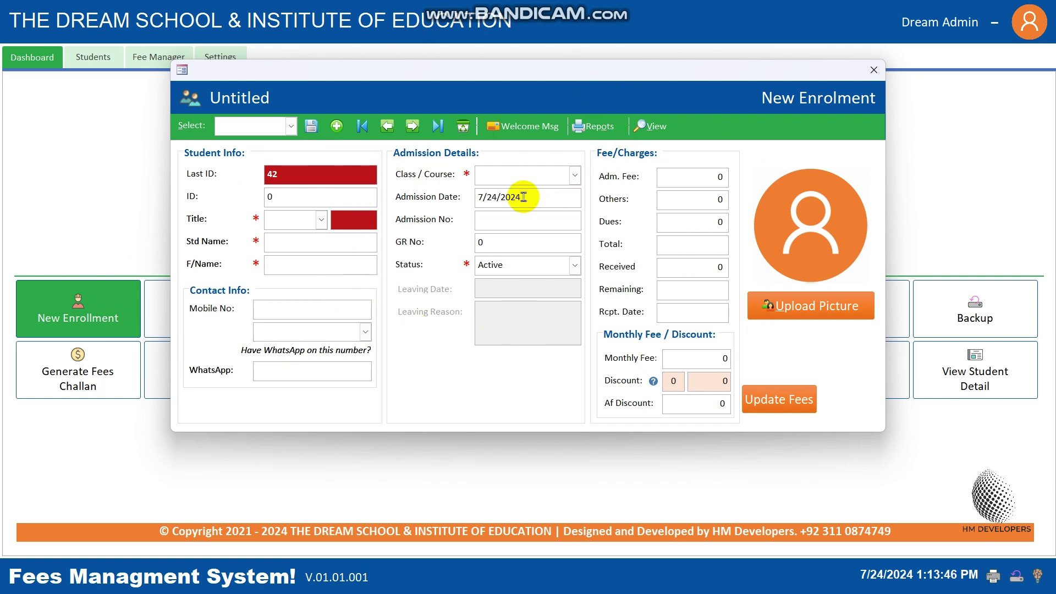
Browse between the blank enrollment record and the preceding student's record to examine a filled-in enrollment.
{"action": "left_click", "coordinate": [387, 127]}
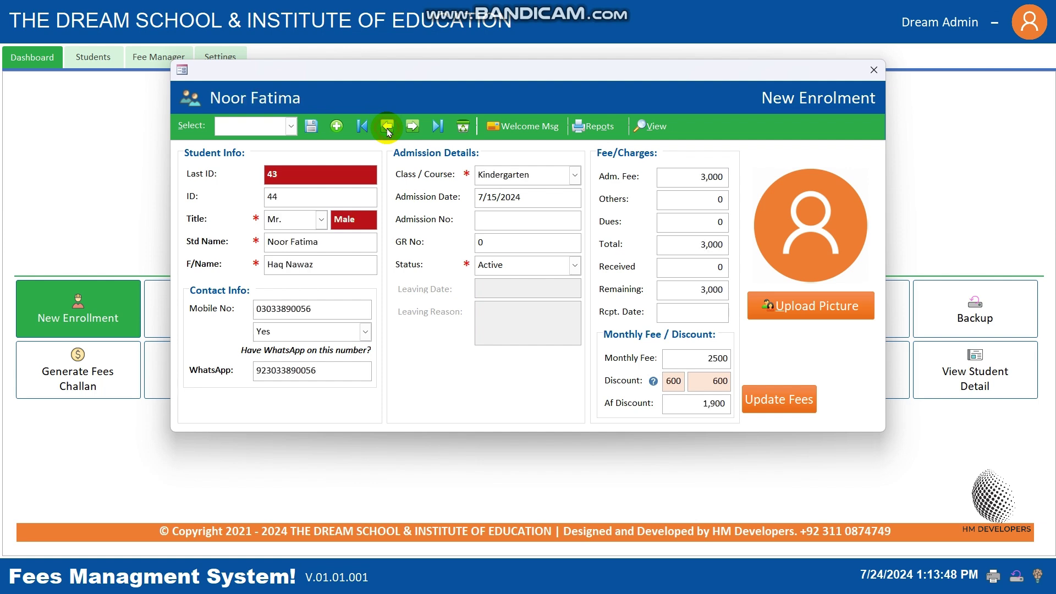
{"action": "left_click", "coordinate": [412, 127]}
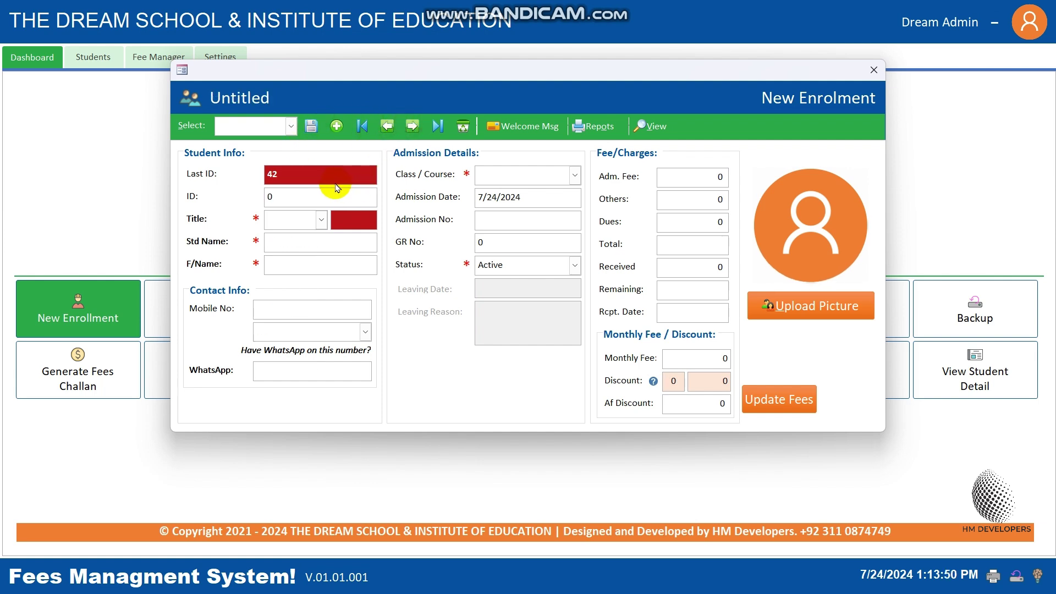
{"action": "left_click", "coordinate": [392, 129]}
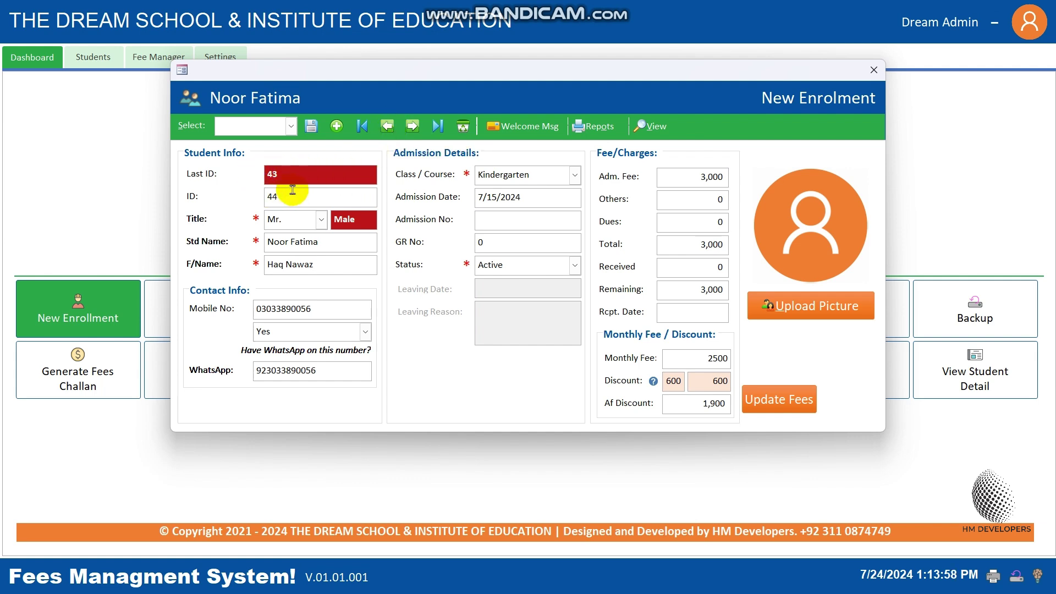
Compare the blank enrollment record with the preceding student's record to check the most recent student ID.
{"action": "left_click", "coordinate": [412, 126]}
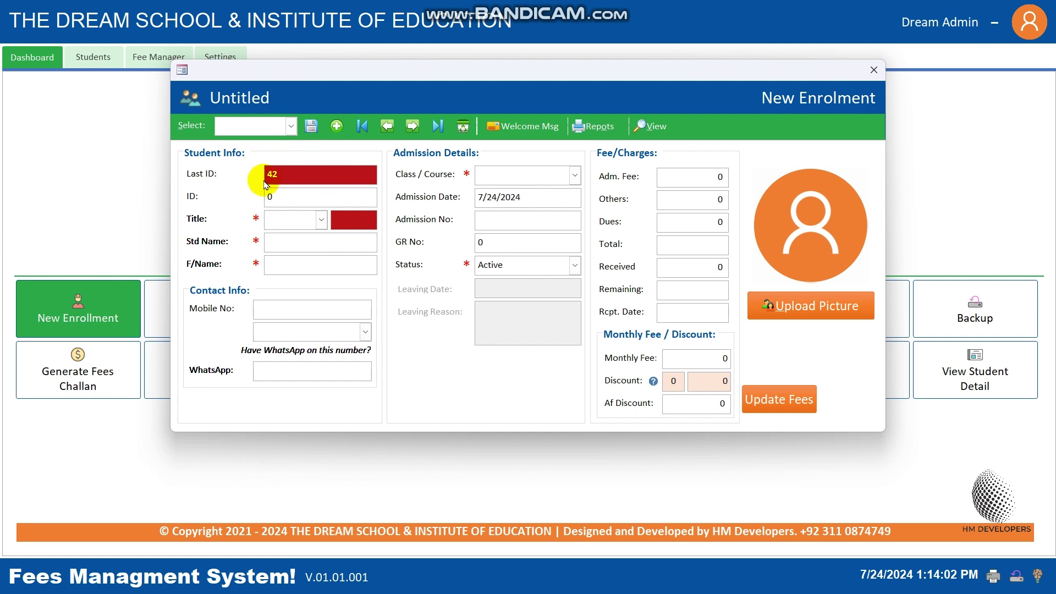
{"action": "left_click", "coordinate": [386, 126]}
{"action": "double_click", "coordinate": [289, 199]}
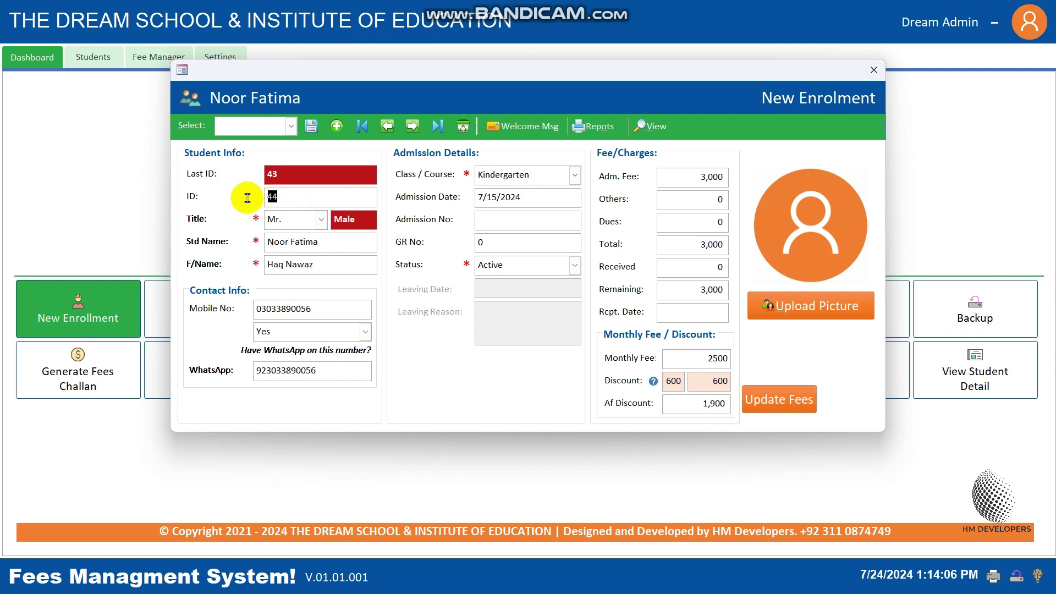
{"action": "left_click", "coordinate": [413, 126]}
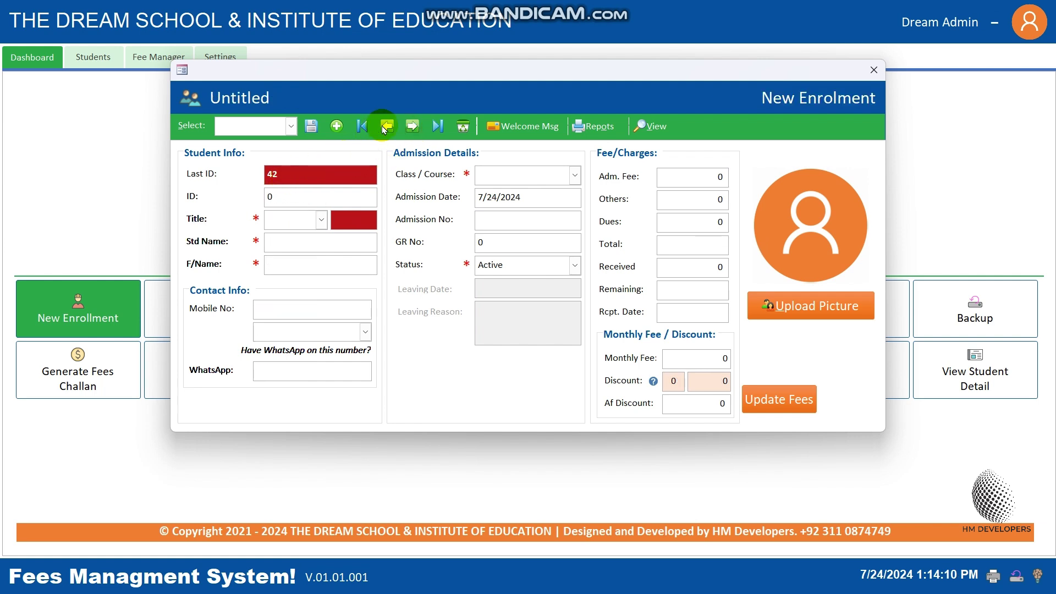
{"action": "left_click", "coordinate": [383, 127]}
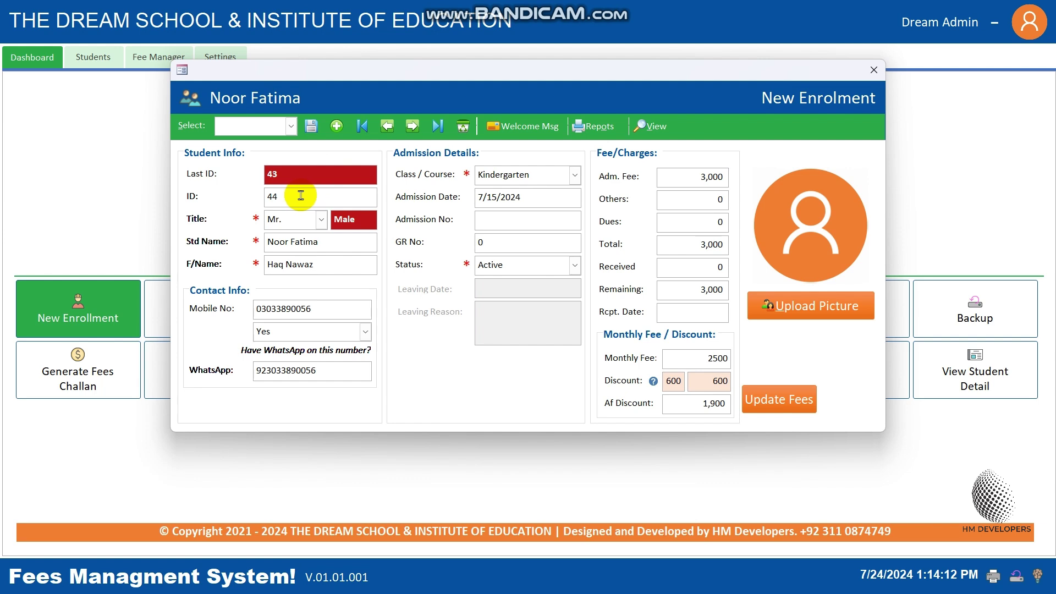
{"action": "left_click_drag", "start_coordinate": [266, 199], "coordinate": [307, 200]}
Go to the blank enrollment record and set the new student's ID to 45.
{"action": "left_click", "coordinate": [414, 127]}
{"action": "left_click", "coordinate": [322, 202]}
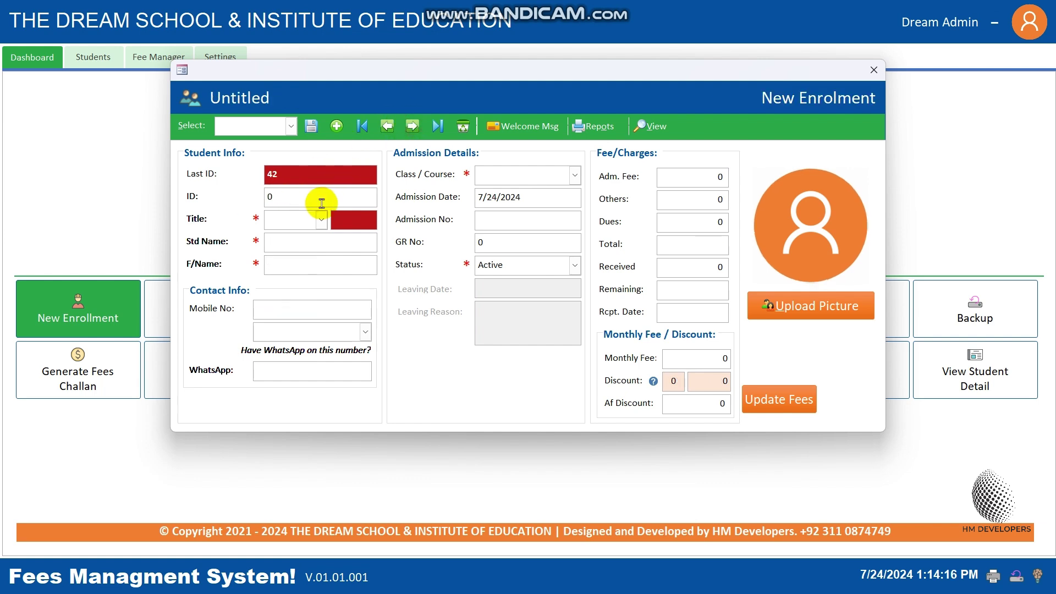
{"action": "key", "text": "BackSpace"}
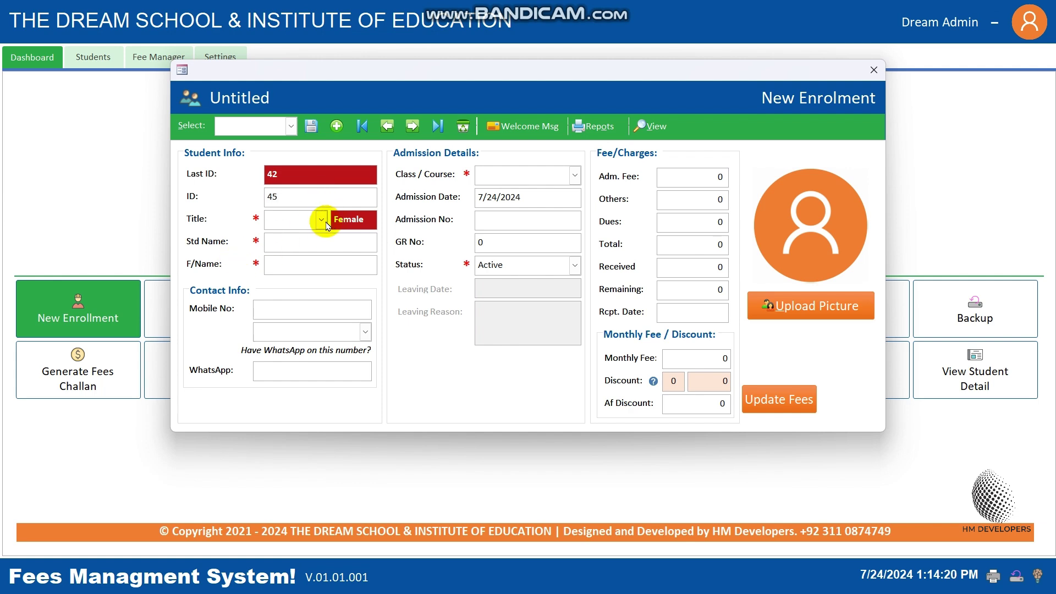
Try the titles Mr., Miss. and Mrs. for the new student to compare the resulting gender, and settle on Mr.
{"action": "left_click", "coordinate": [321, 219]}
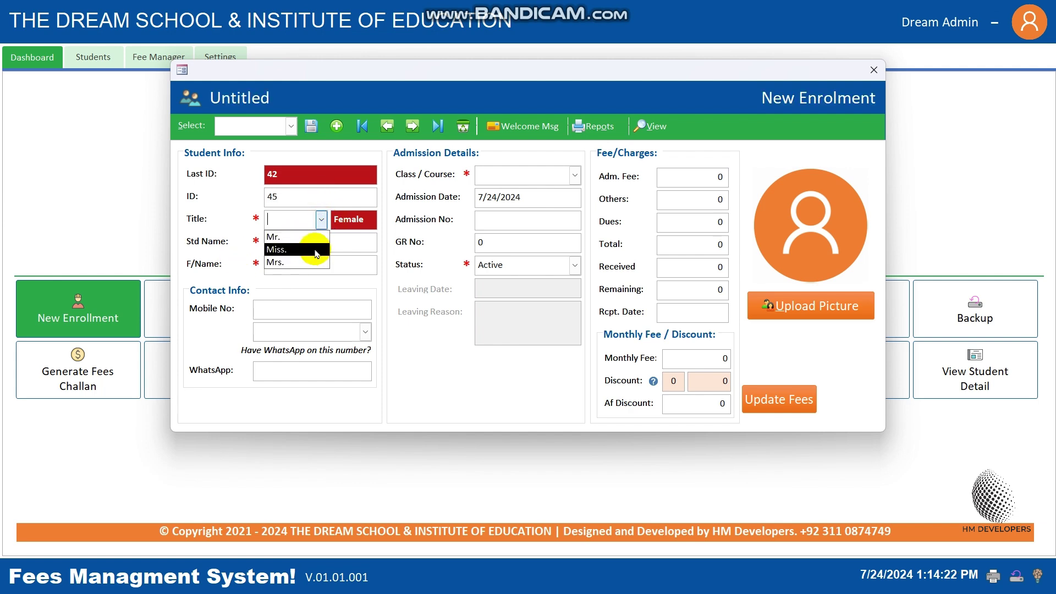
{"action": "left_click", "coordinate": [289, 237]}
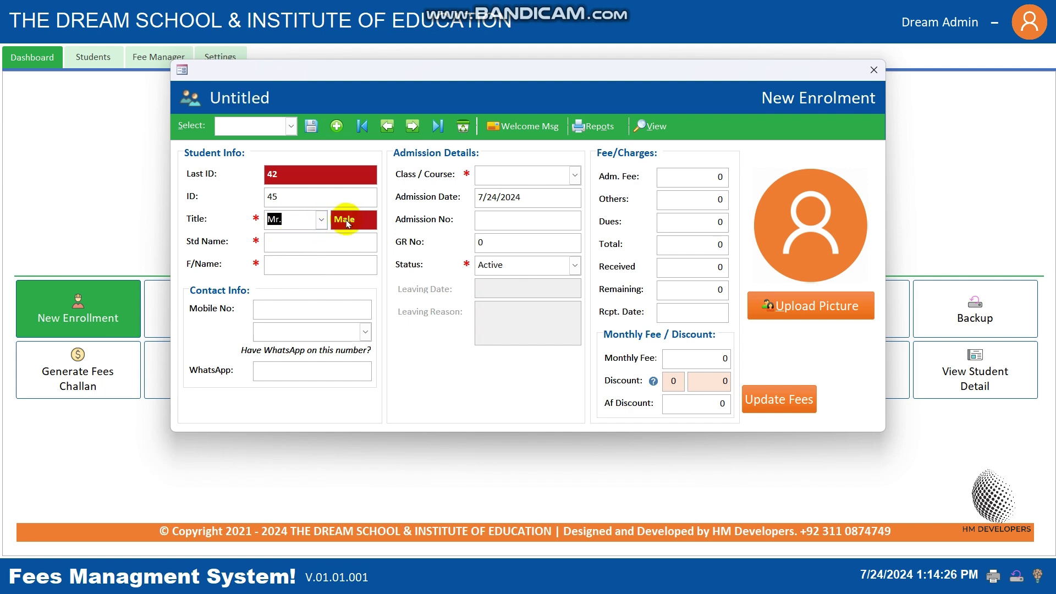
{"action": "left_click", "coordinate": [321, 220]}
{"action": "left_click", "coordinate": [296, 262]}
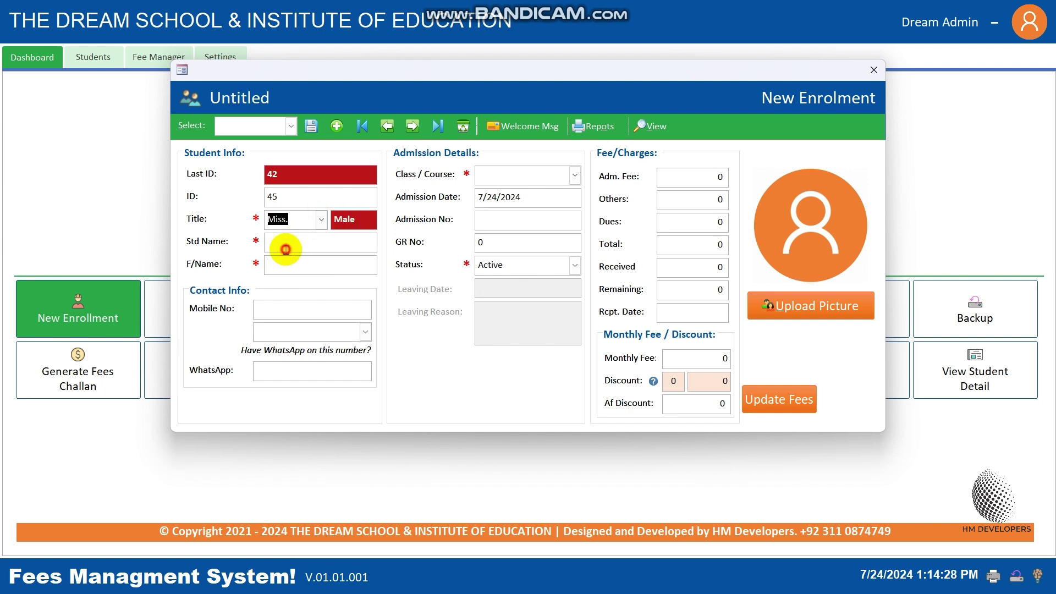
{"action": "left_click", "coordinate": [321, 220]}
{"action": "left_click", "coordinate": [287, 260]}
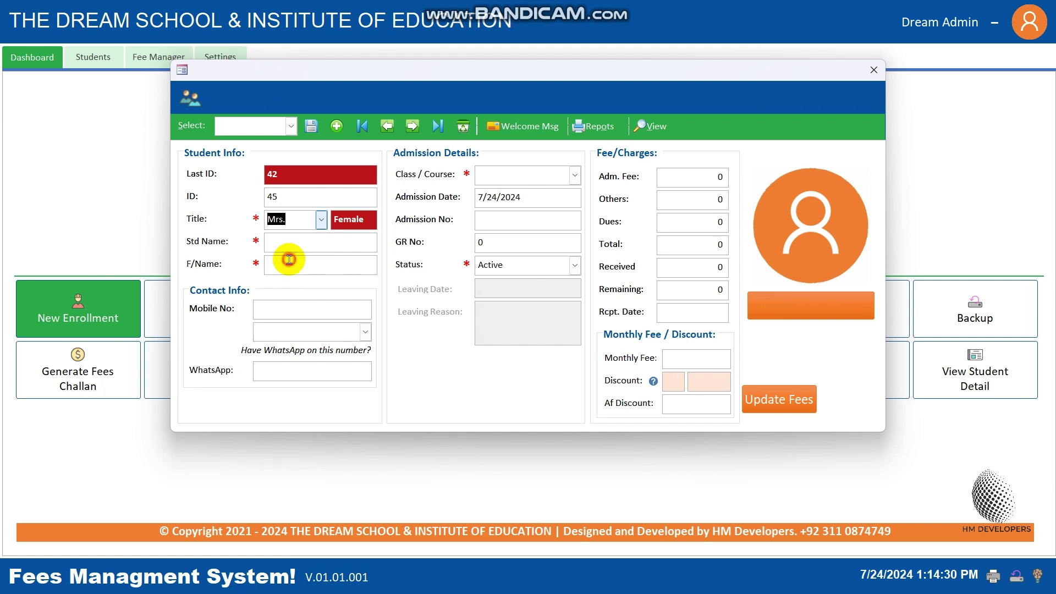
{"action": "left_click", "coordinate": [322, 220]}
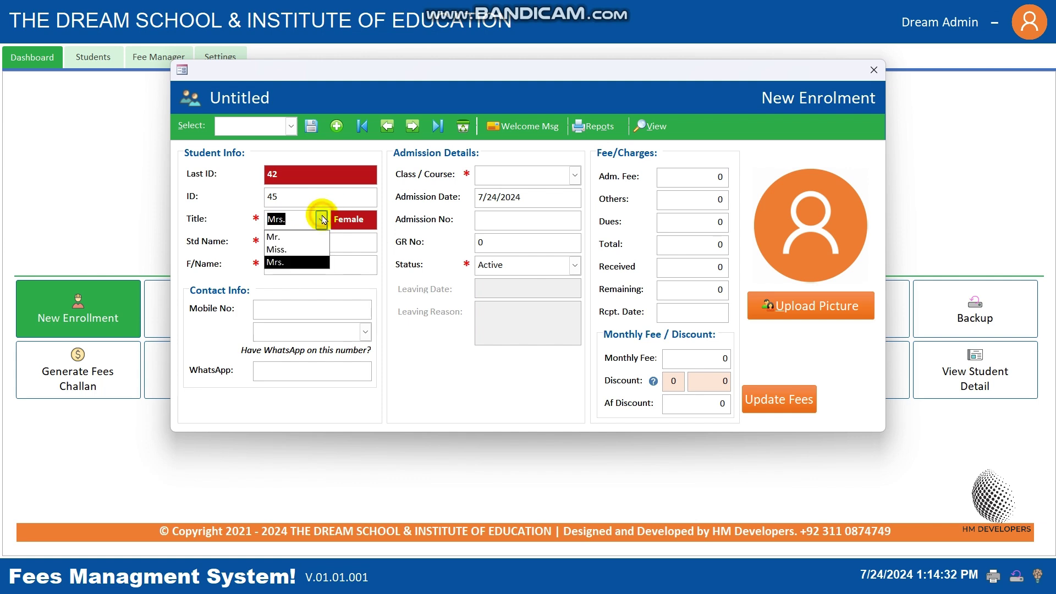
{"action": "left_click", "coordinate": [289, 237]}
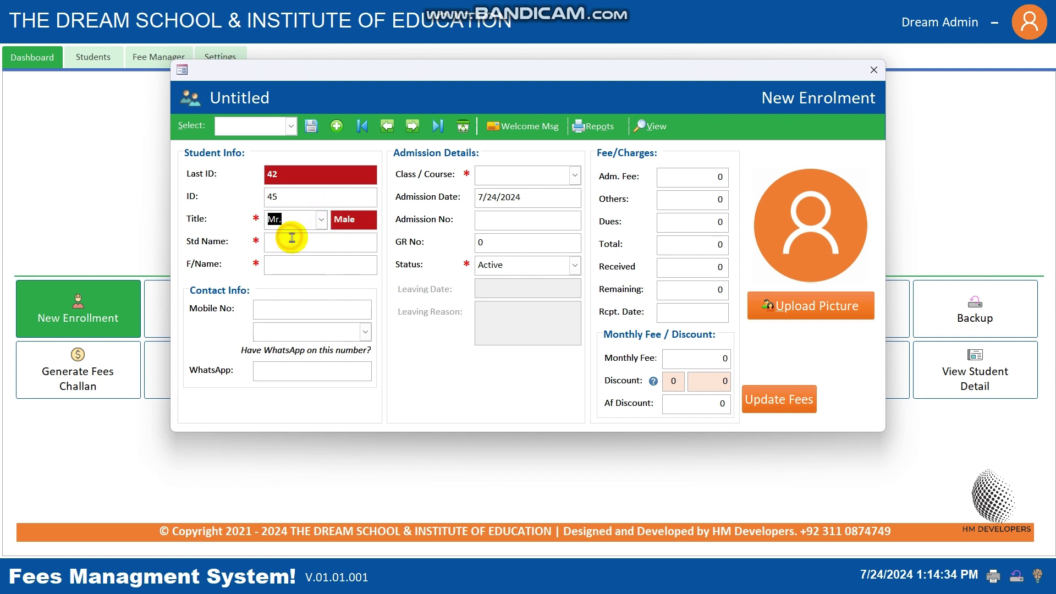
Enter the student's name, father's name and mobile number, and choose Yes for having WhatsApp on this number.
{"action": "left_click", "coordinate": [296, 243]}
{"action": "left_click", "coordinate": [281, 265]}
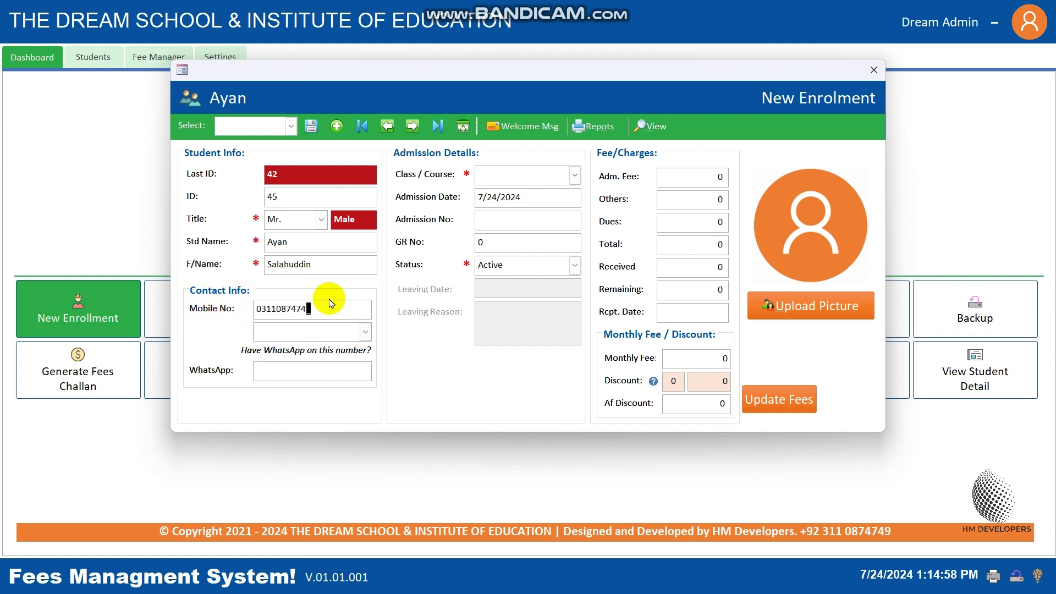
{"action": "left_click", "coordinate": [365, 332]}
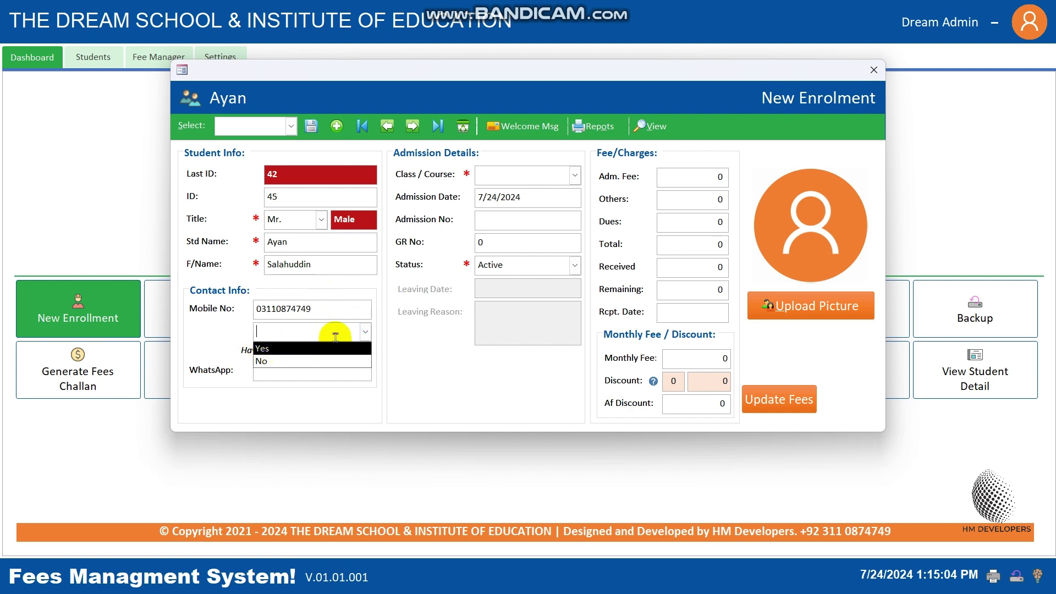
{"action": "left_click", "coordinate": [365, 332]}
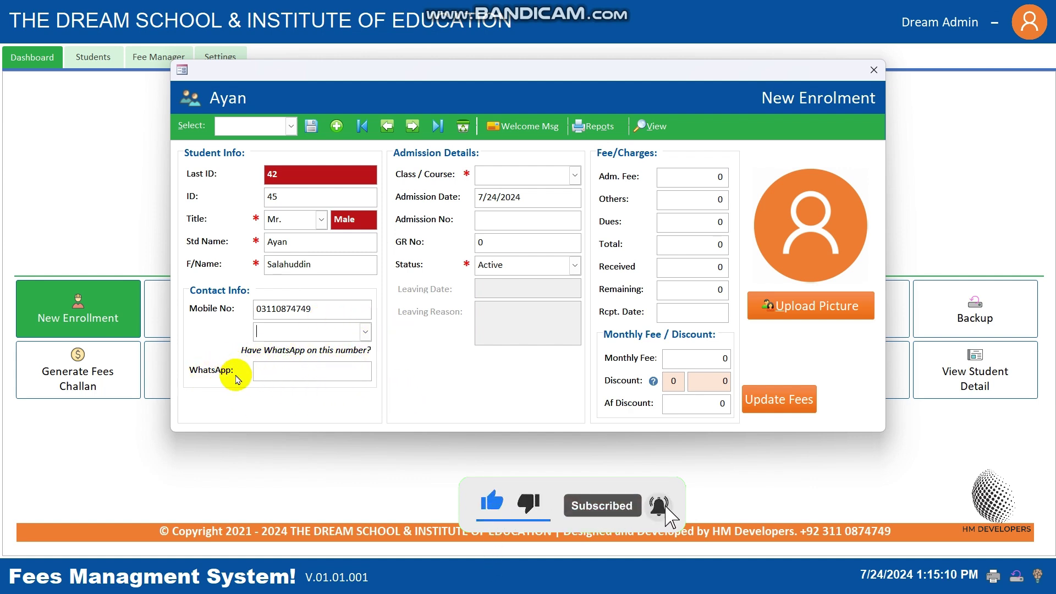
{"action": "left_click", "coordinate": [365, 333]}
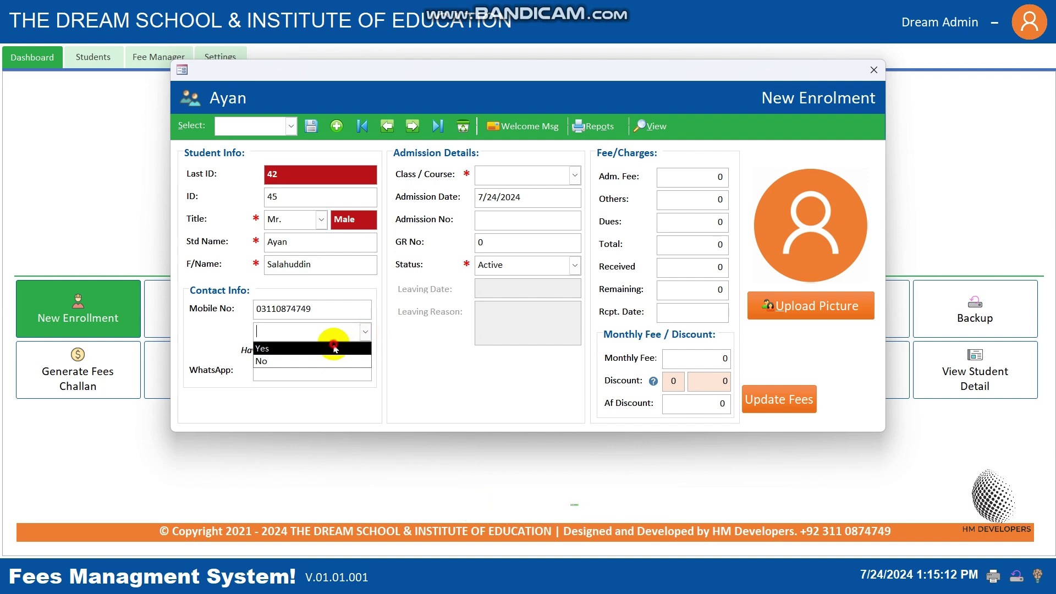
{"action": "left_click", "coordinate": [273, 348]}
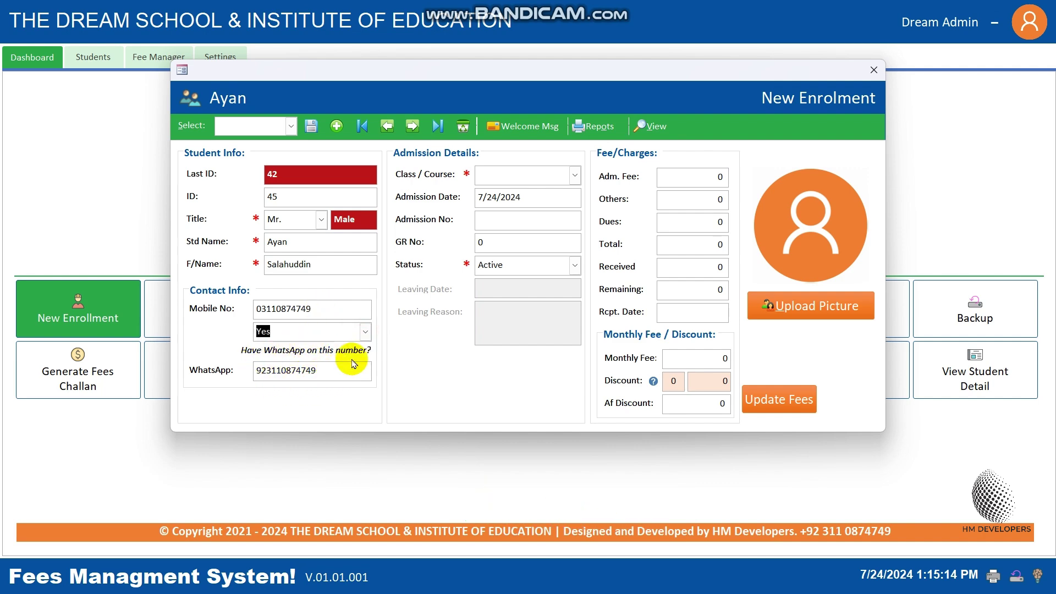
{"action": "left_click", "coordinate": [365, 332]}
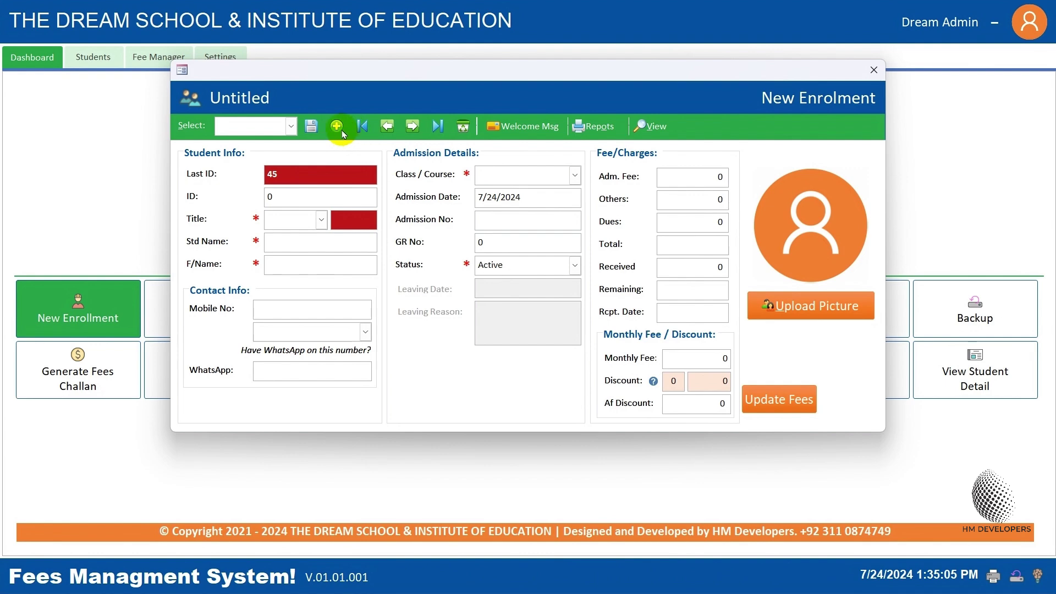
Open the preceding saved enrollment and change its class to Five to check the admission and monthly fees.
{"action": "left_click", "coordinate": [384, 124]}
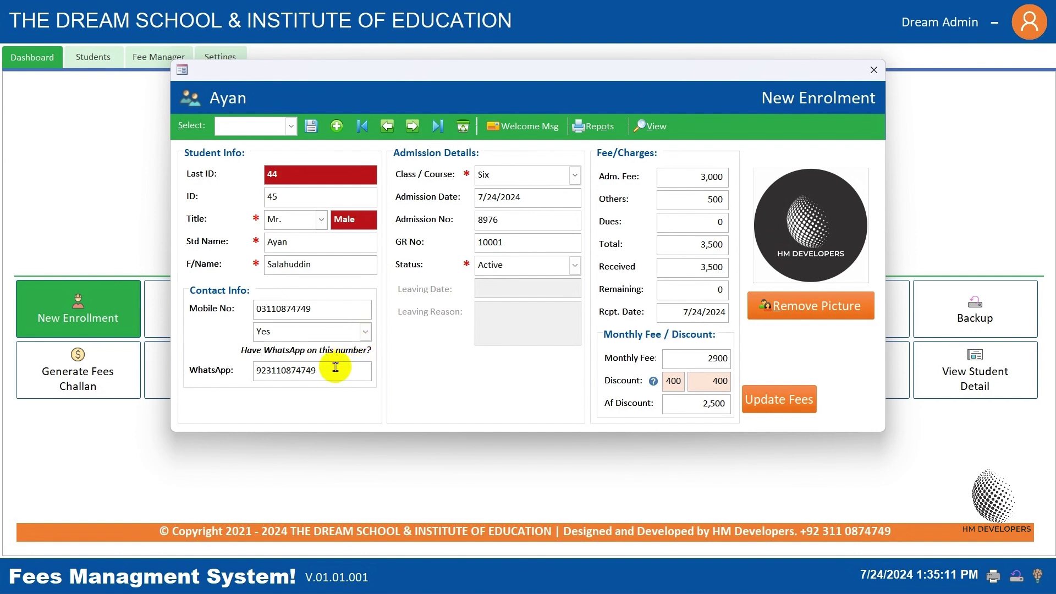
{"action": "left_click_drag", "start_coordinate": [332, 370], "coordinate": [220, 371]}
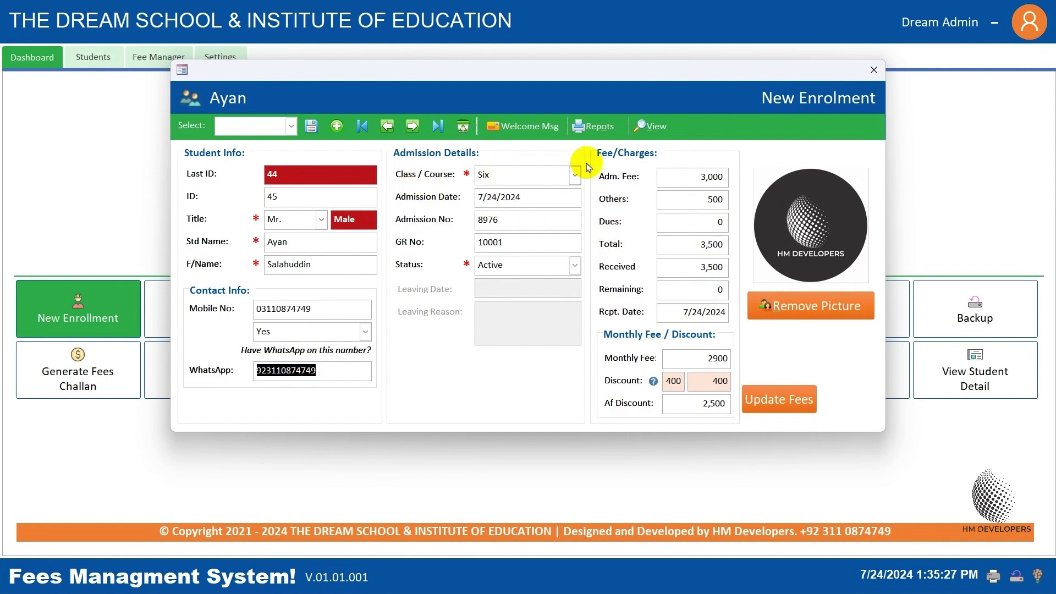
{"action": "left_click", "coordinate": [575, 174]}
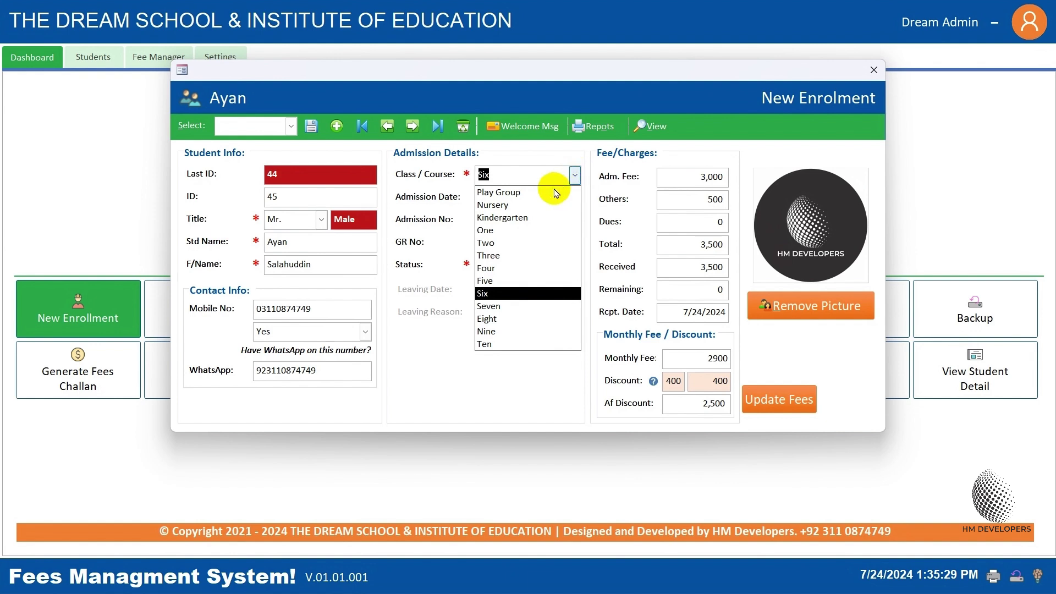
{"action": "left_click", "coordinate": [486, 282]}
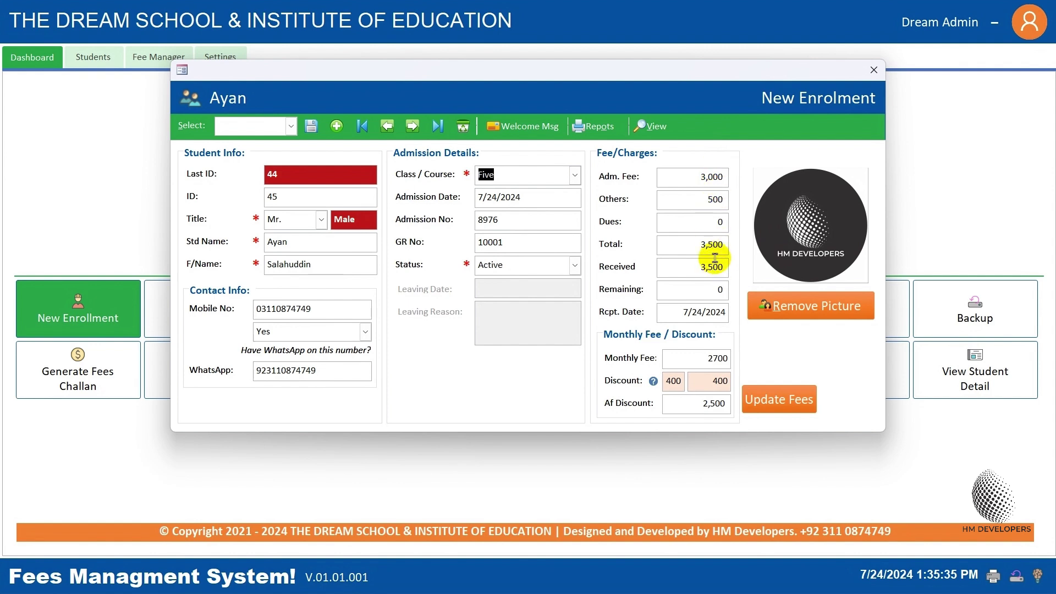
{"action": "left_click_drag", "start_coordinate": [687, 177], "coordinate": [730, 177]}
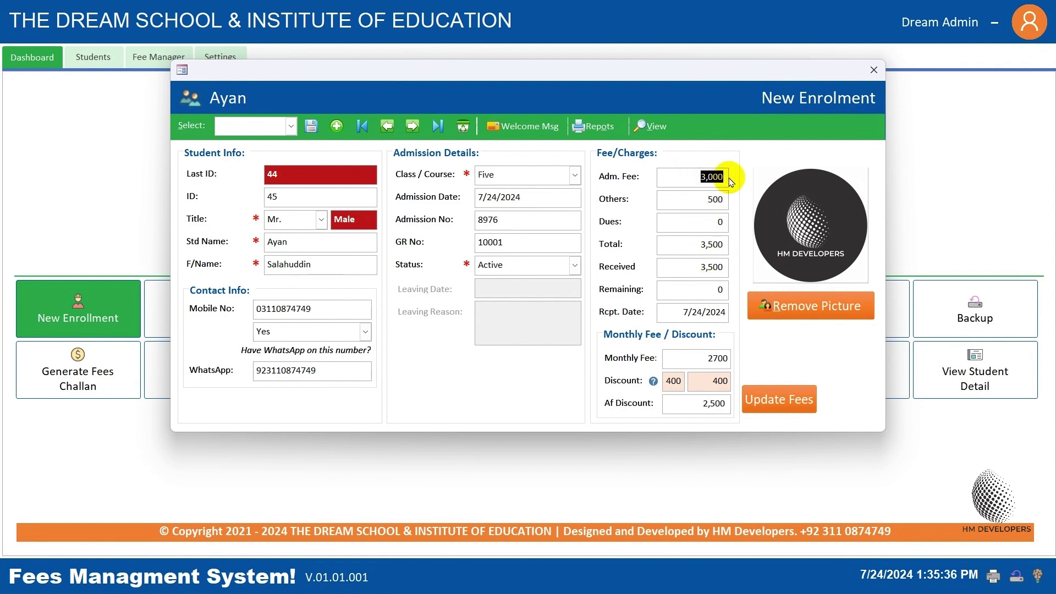
{"action": "left_click_drag", "start_coordinate": [700, 358], "coordinate": [742, 357]}
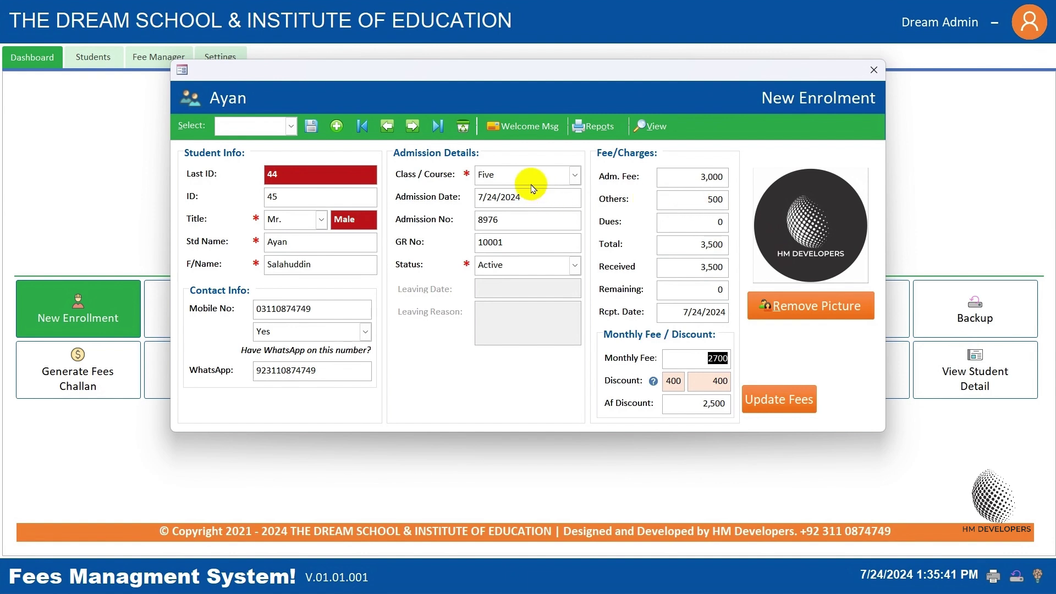
Set the student's class to Six and check the monthly fee for that class.
{"action": "left_click", "coordinate": [575, 175]}
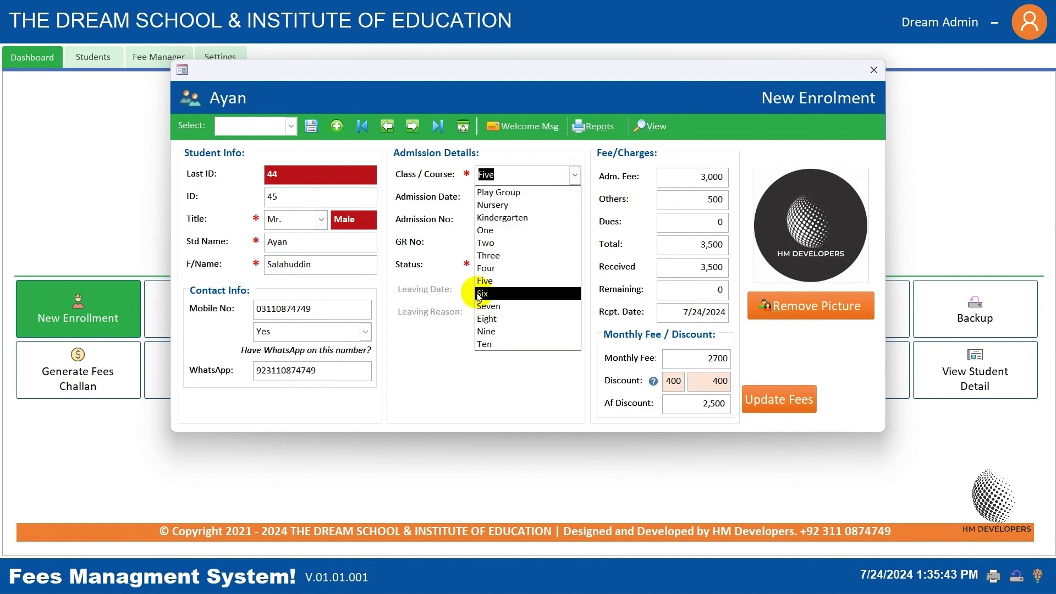
{"action": "left_click", "coordinate": [498, 295]}
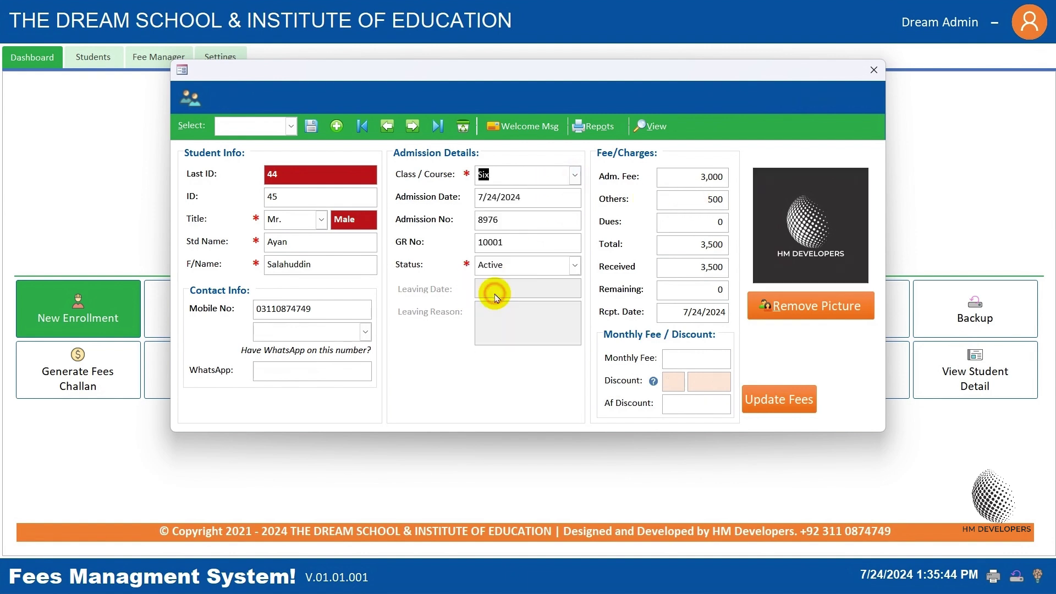
{"action": "left_click", "coordinate": [693, 177]}
{"action": "left_click_drag", "start_coordinate": [691, 358], "coordinate": [737, 358]}
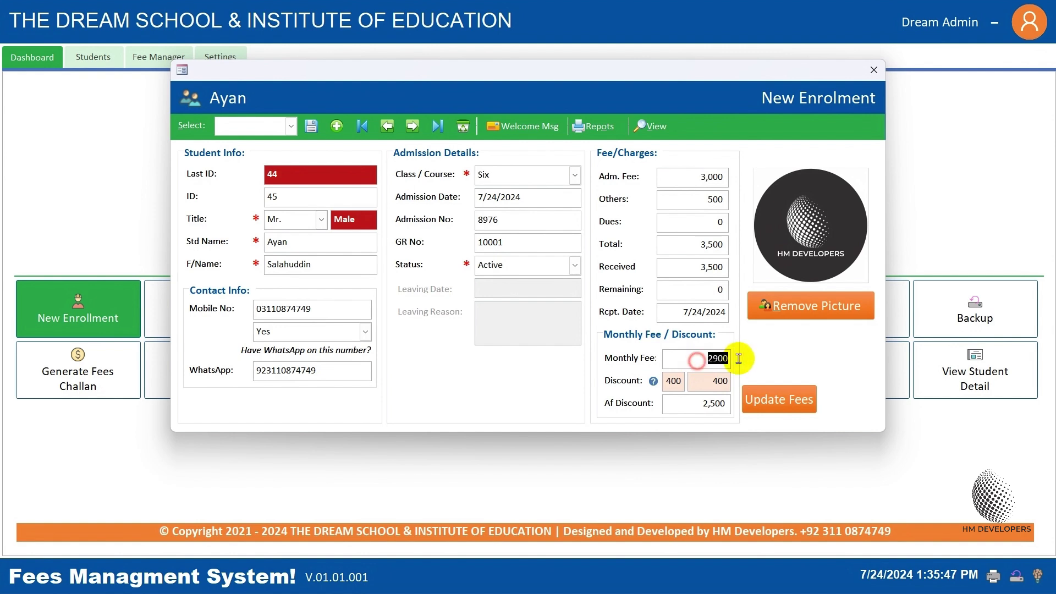
Set the monthly discount, other charges and received amount to 0, and clear the receipt date.
{"action": "left_click_drag", "start_coordinate": [669, 381], "coordinate": [691, 383]}
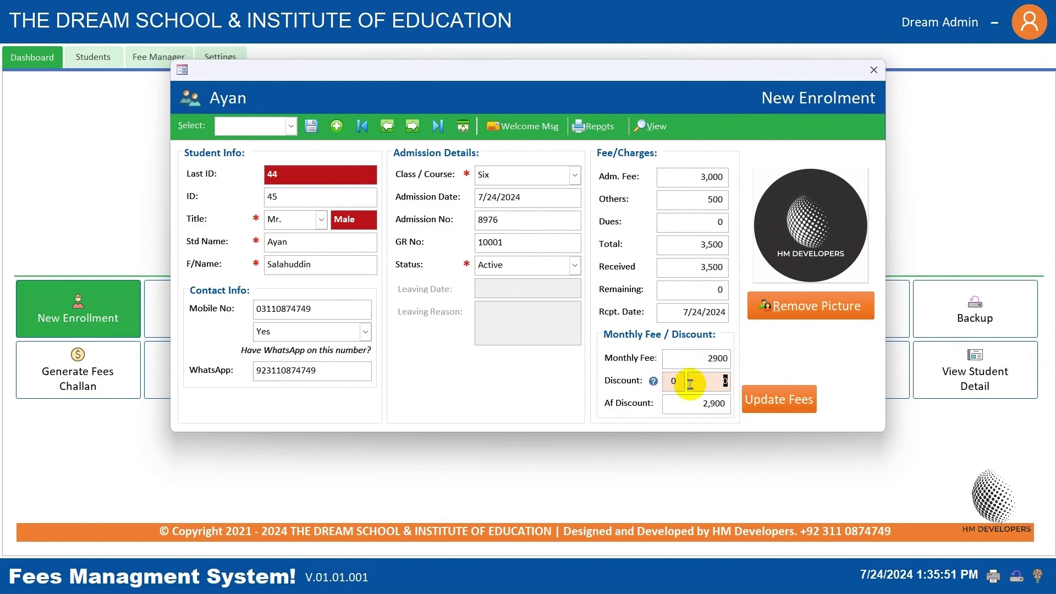
{"action": "left_click_drag", "start_coordinate": [700, 198], "coordinate": [741, 201]}
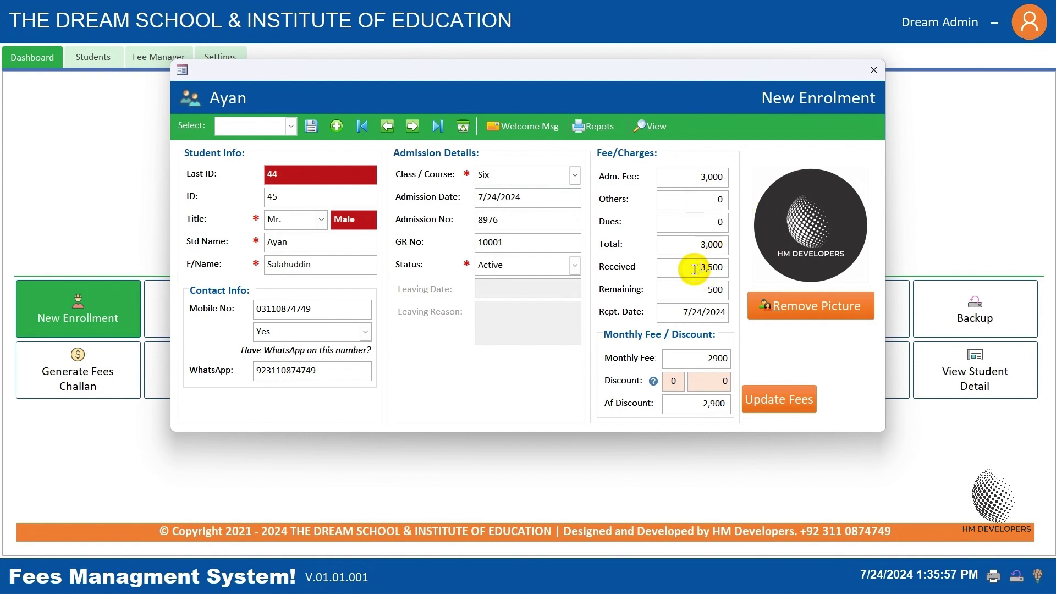
{"action": "key", "text": "Tab"}
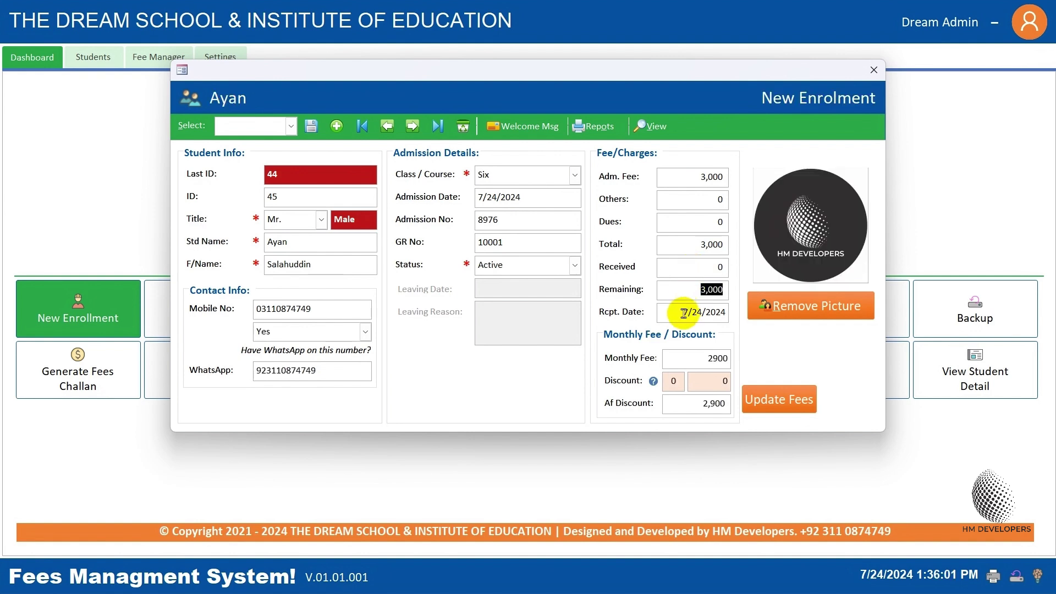
{"action": "left_click_drag", "start_coordinate": [686, 309], "coordinate": [752, 310]}
{"action": "key", "text": "BackSpace"}
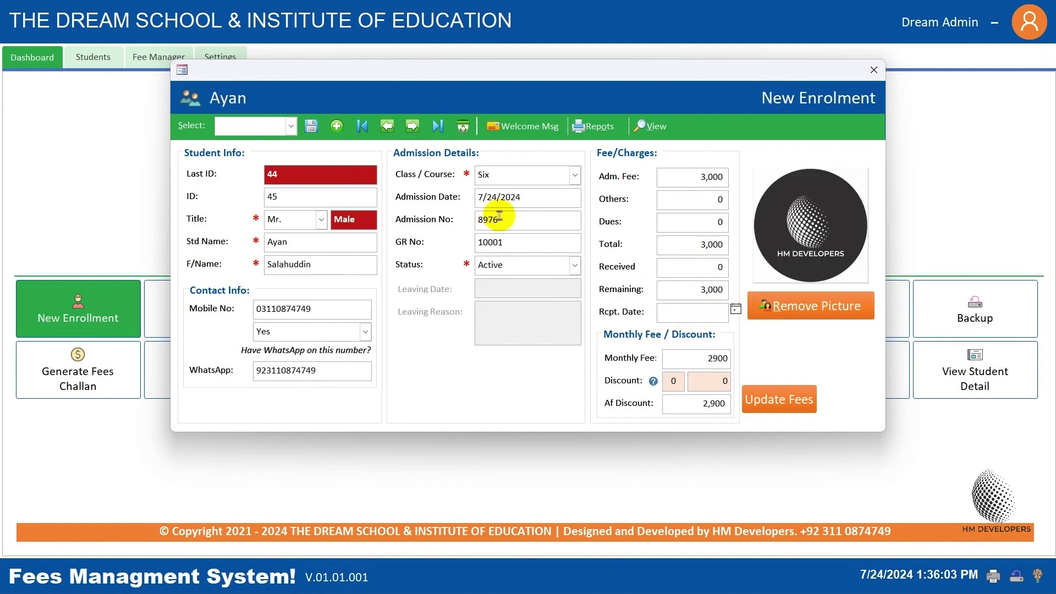
Clear the student's admission number and GR number.
{"action": "left_click_drag", "start_coordinate": [511, 219], "coordinate": [452, 224]}
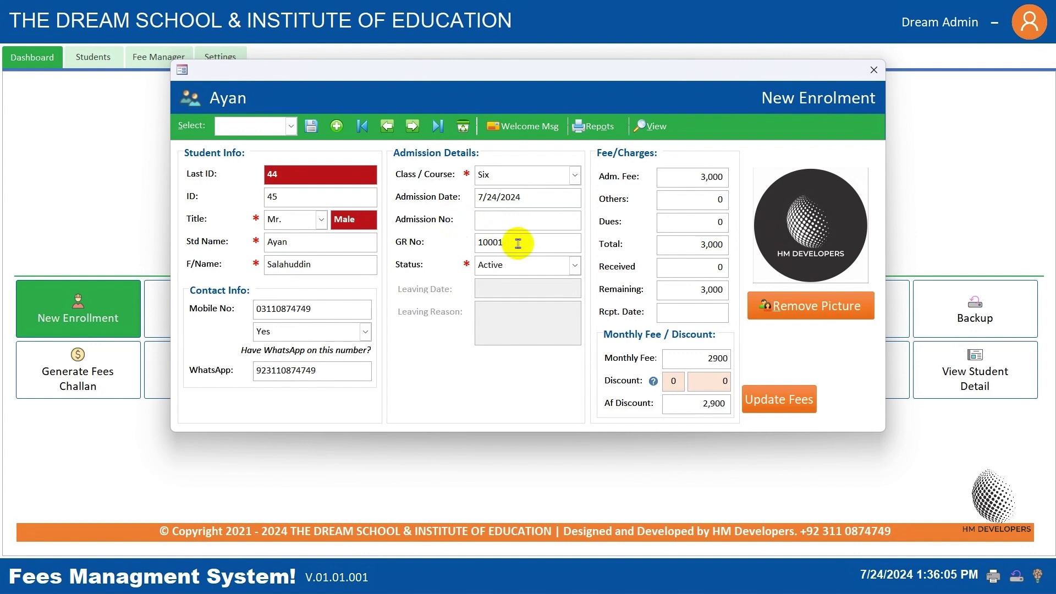
{"action": "left_click_drag", "start_coordinate": [514, 240], "coordinate": [464, 238]}
{"action": "key", "text": "BackSpace"}
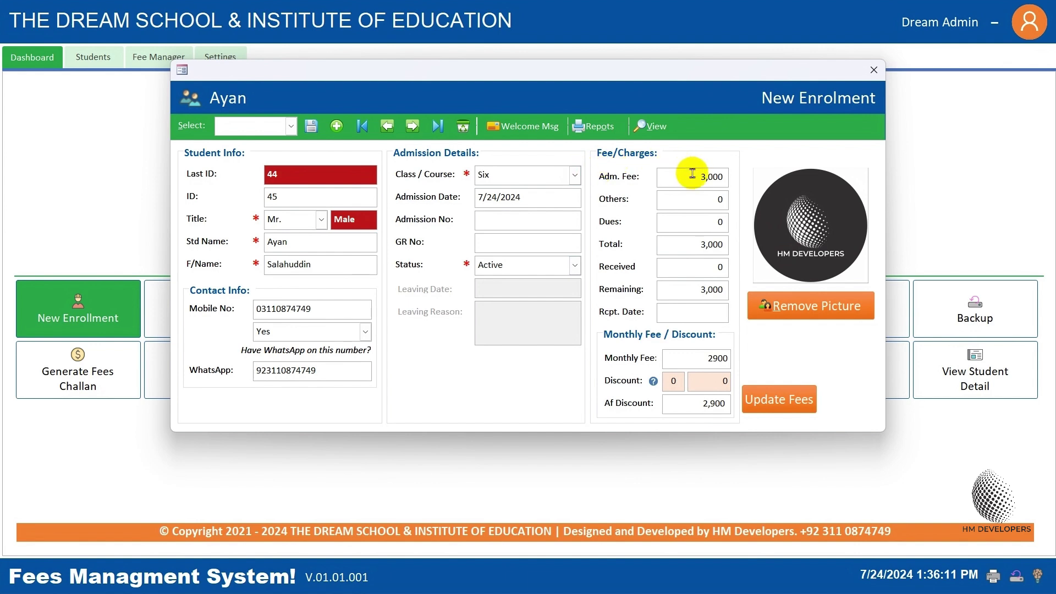
Review the admission fee, other charges, dues, total and remaining amounts in the student's fee details.
{"action": "left_click_drag", "start_coordinate": [675, 178], "coordinate": [735, 176]}
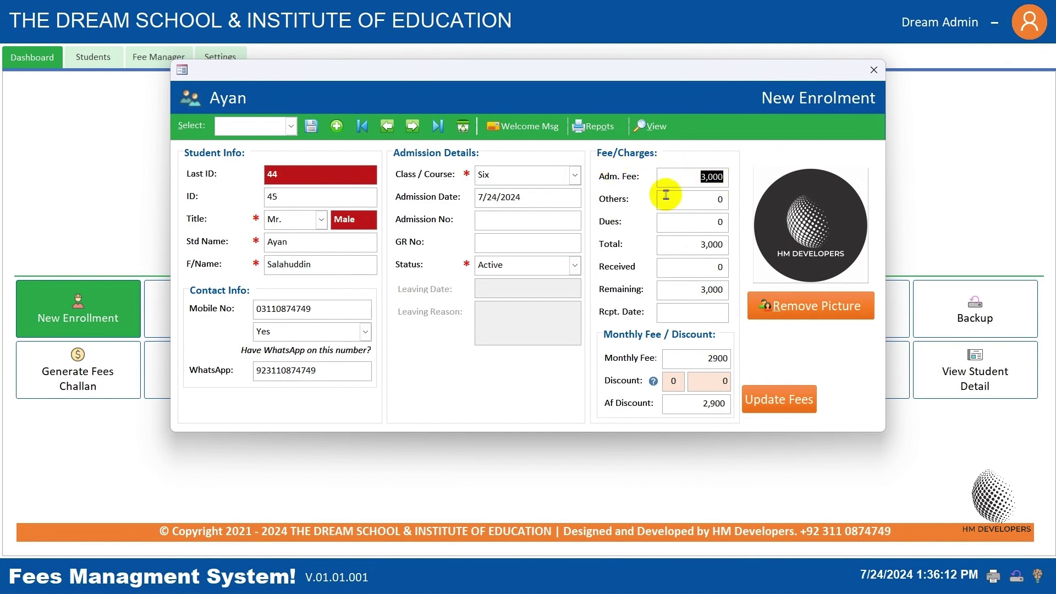
{"action": "left_click_drag", "start_coordinate": [683, 200], "coordinate": [740, 200]}
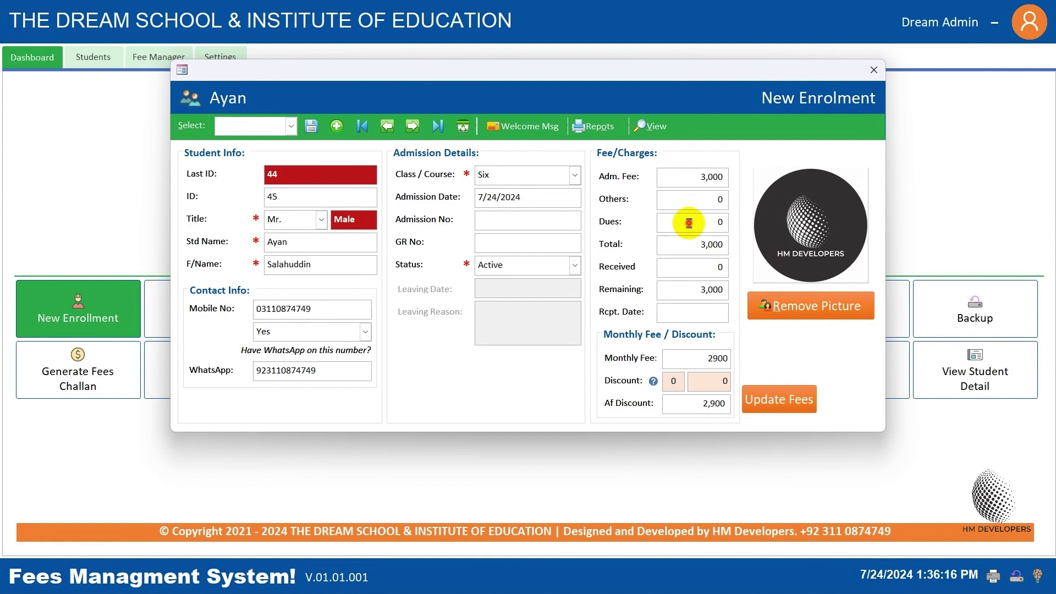
{"action": "left_click_drag", "start_coordinate": [683, 222], "coordinate": [735, 225]}
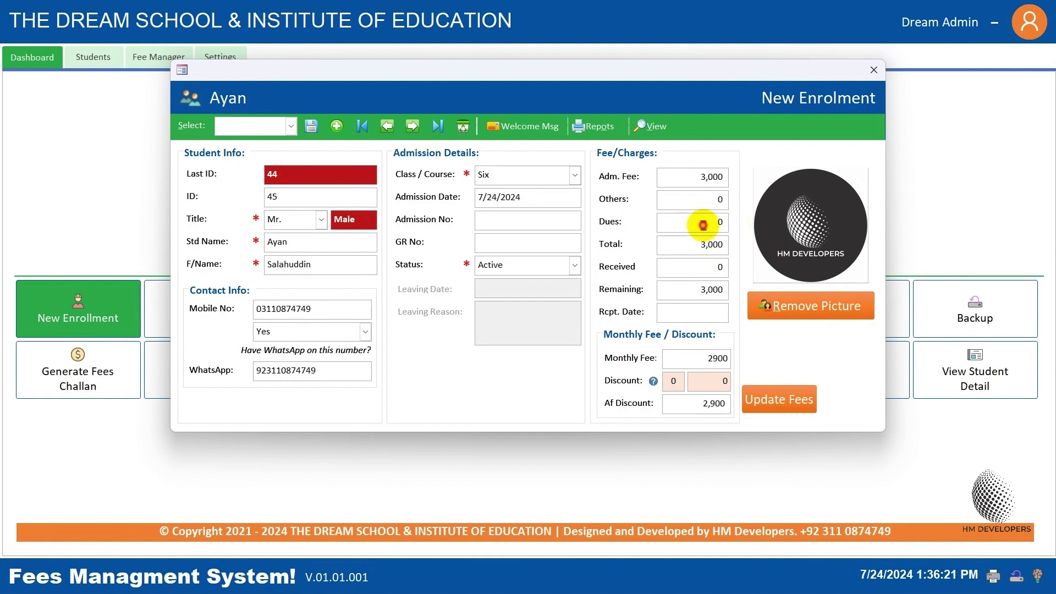
{"action": "left_click_drag", "start_coordinate": [702, 225], "coordinate": [737, 225]}
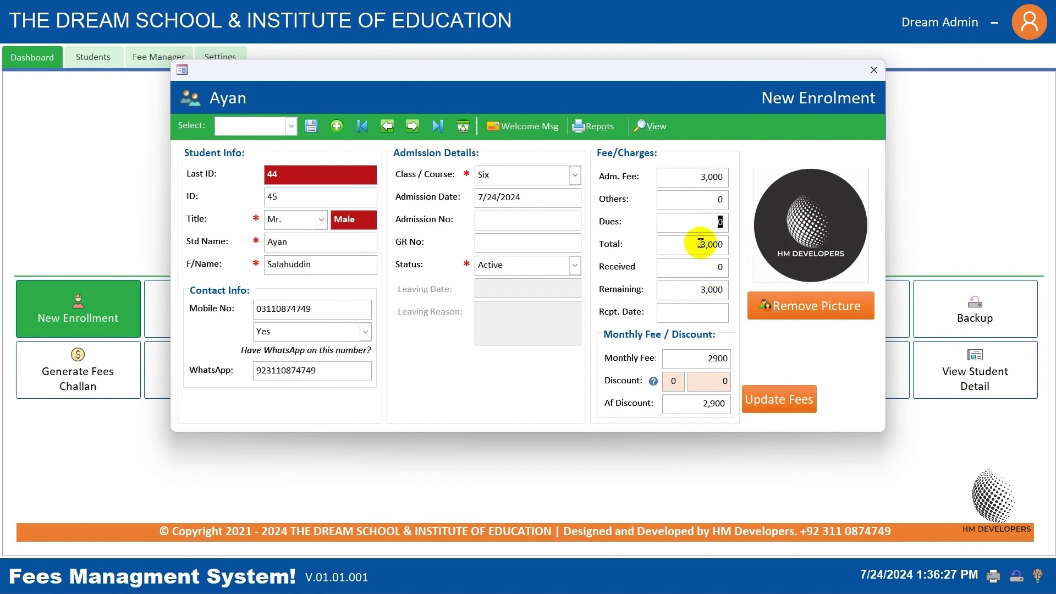
{"action": "left_click_drag", "start_coordinate": [696, 244], "coordinate": [725, 246]}
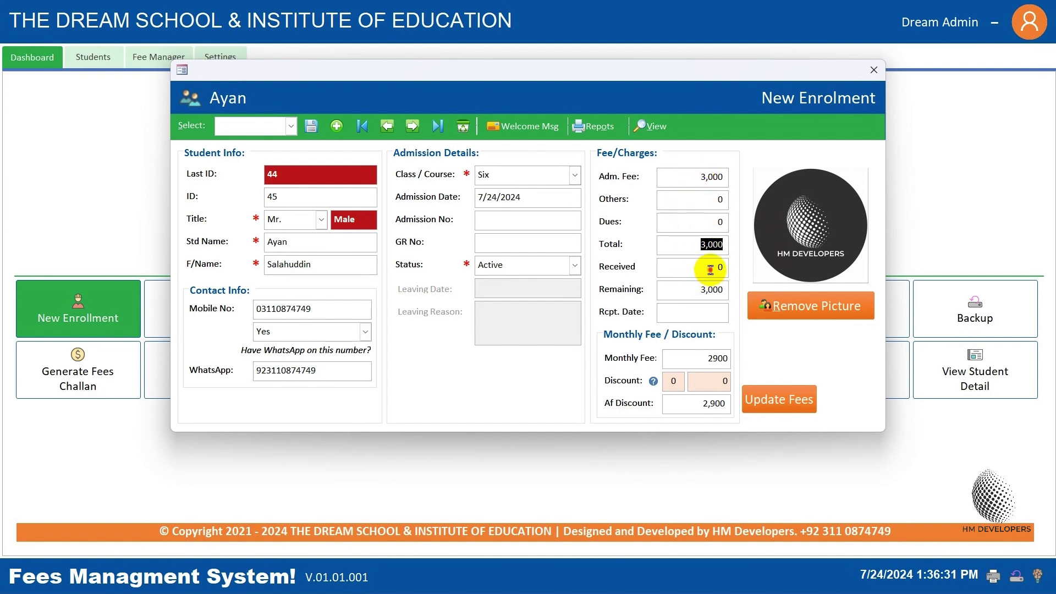
{"action": "left_click", "coordinate": [729, 291]}
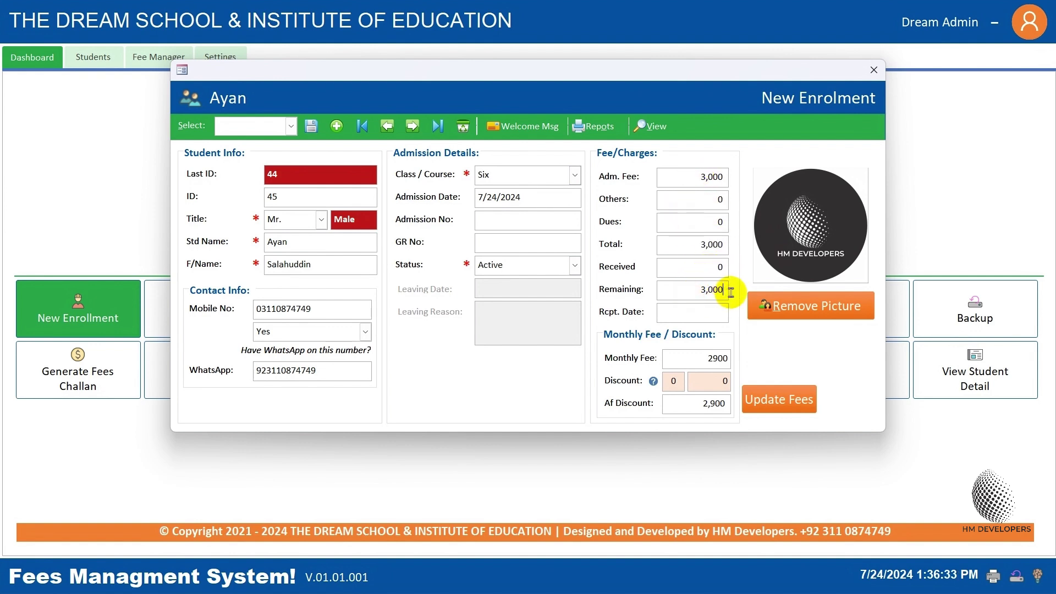
{"action": "left_click_drag", "start_coordinate": [730, 292], "coordinate": [687, 289]}
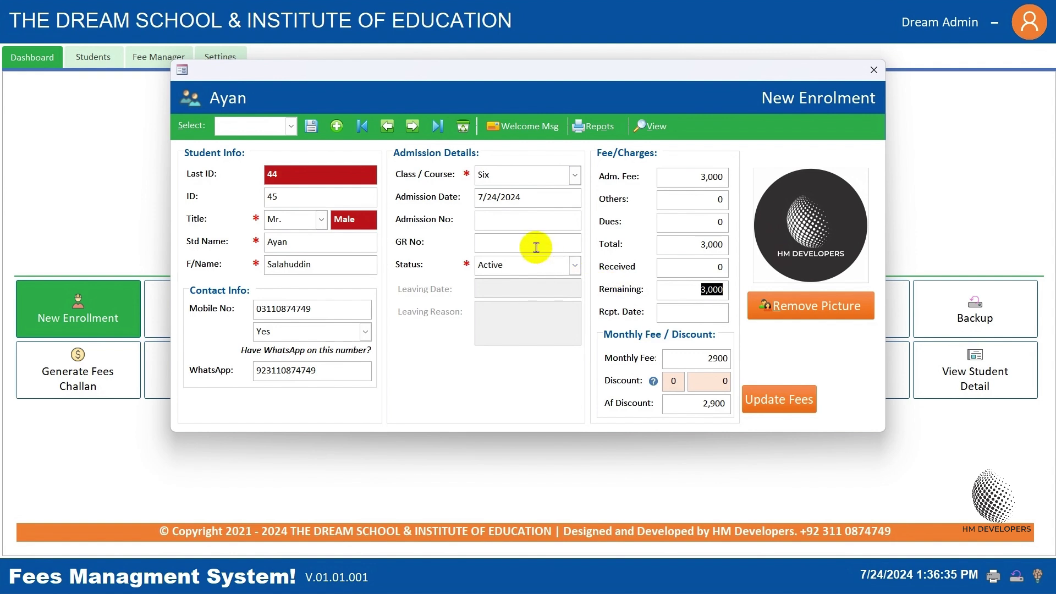
Enter the student's admission number and GR number, and select Active as the status.
{"action": "left_click", "coordinate": [485, 219]}
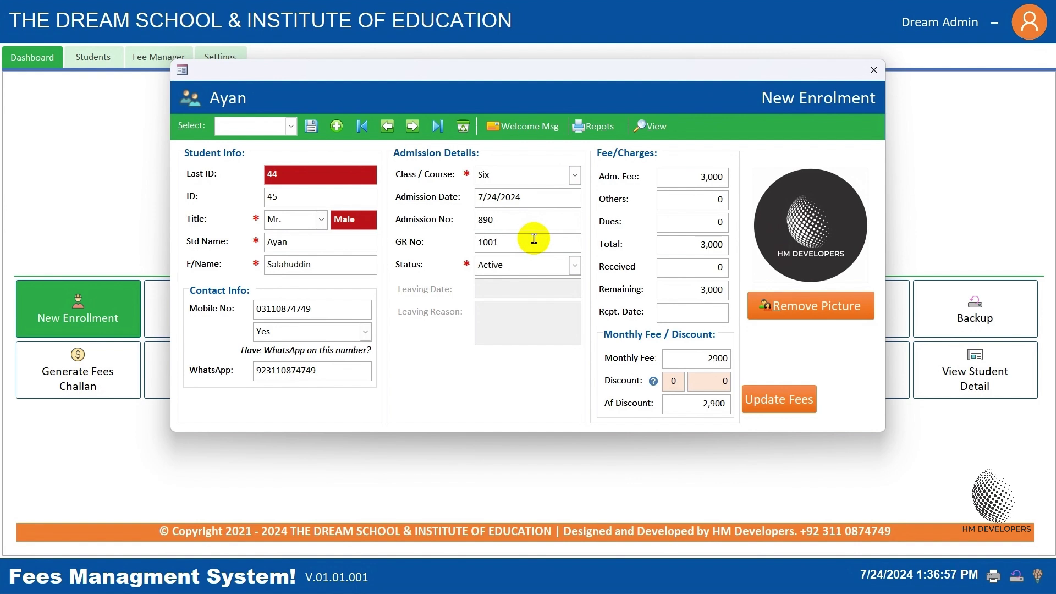
{"action": "left_click", "coordinate": [574, 265]}
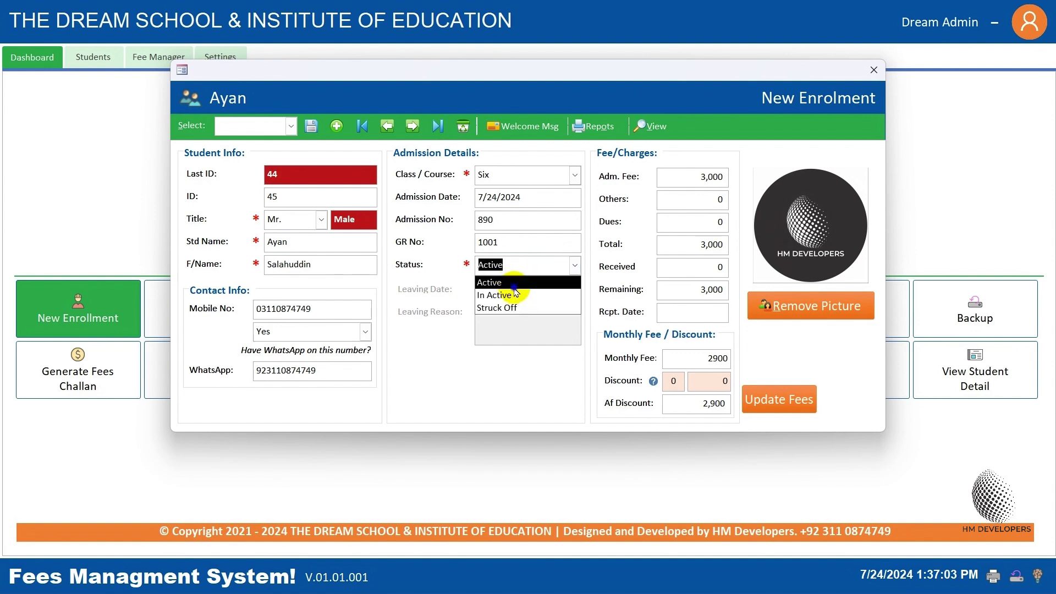
{"action": "left_click", "coordinate": [515, 285]}
Try the In Active and Struck Off statuses to check their leaving date and reason, and return the status to Active.
{"action": "left_click", "coordinate": [573, 265]}
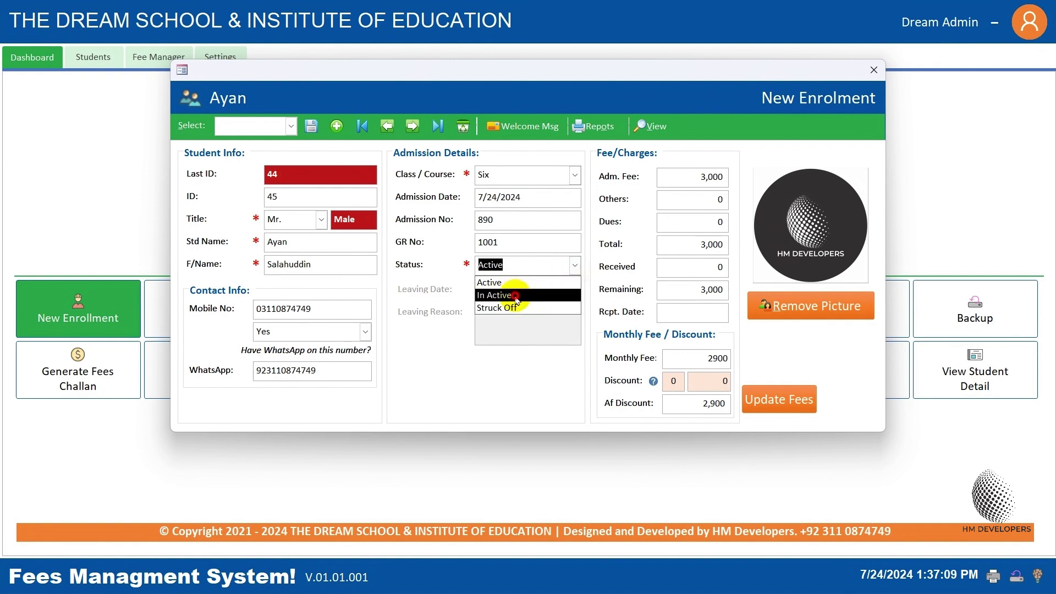
{"action": "left_click", "coordinate": [516, 297]}
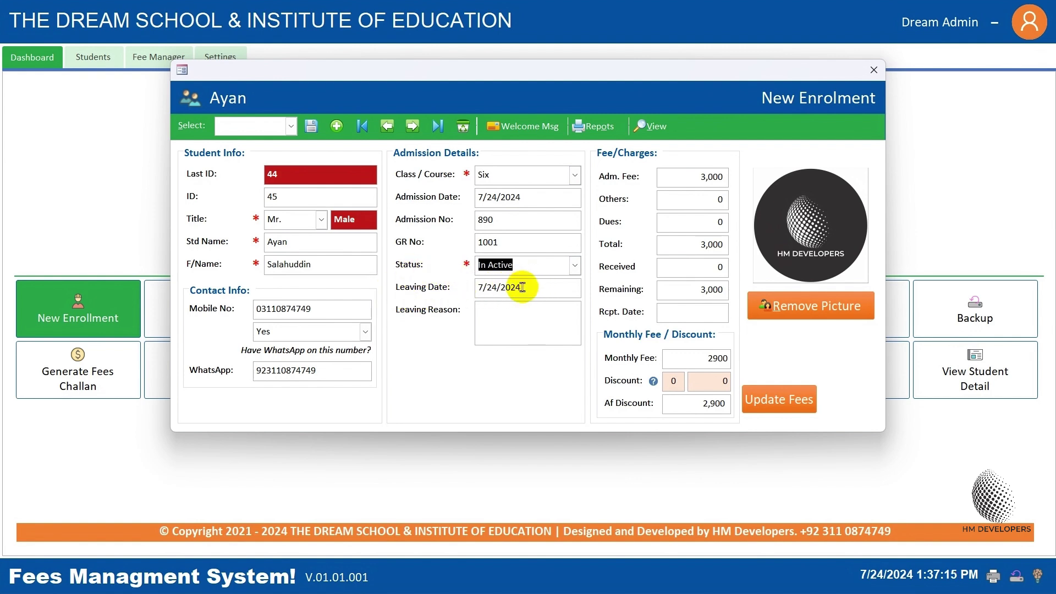
{"action": "left_click", "coordinate": [573, 268]}
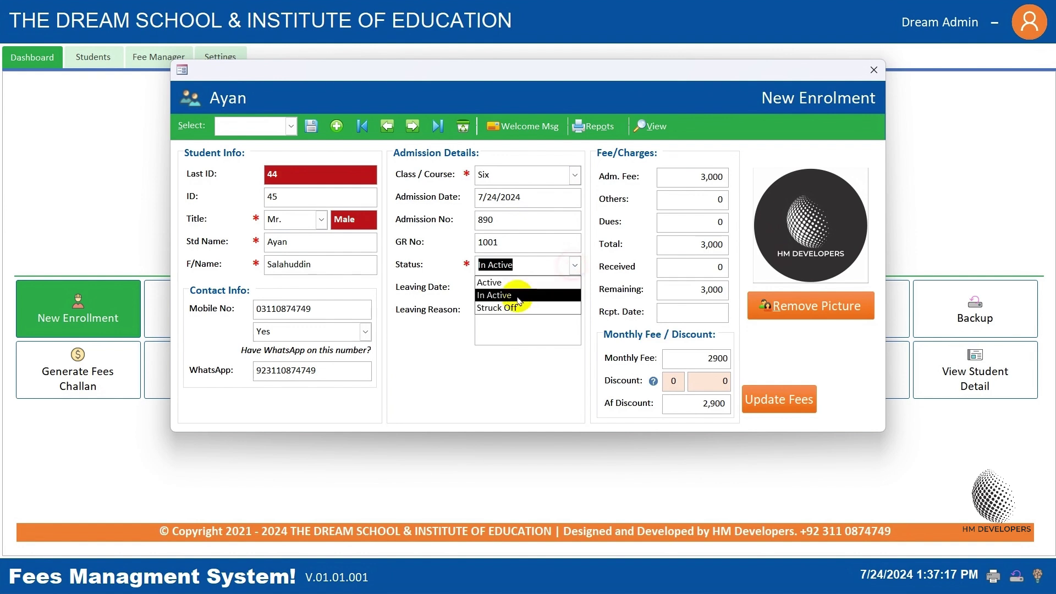
{"action": "left_click", "coordinate": [498, 304]}
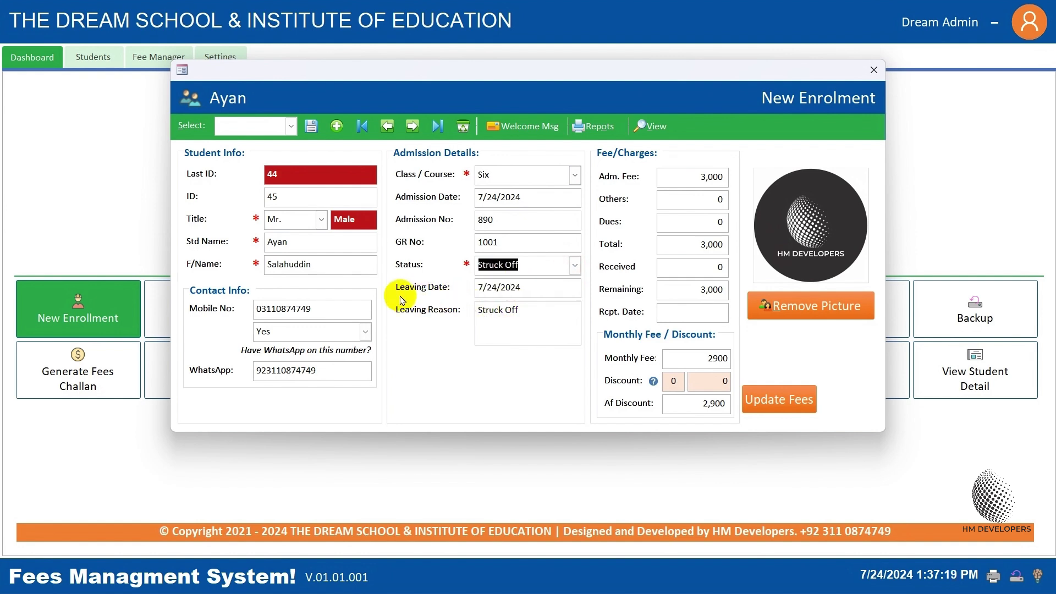
{"action": "left_click", "coordinate": [464, 287]}
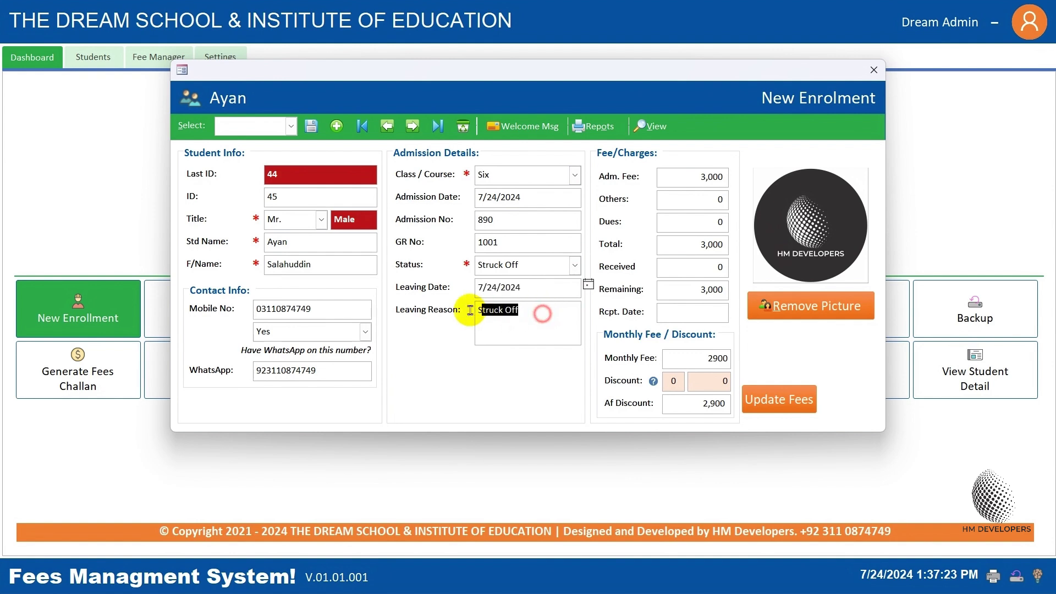
{"action": "left_click", "coordinate": [575, 268]}
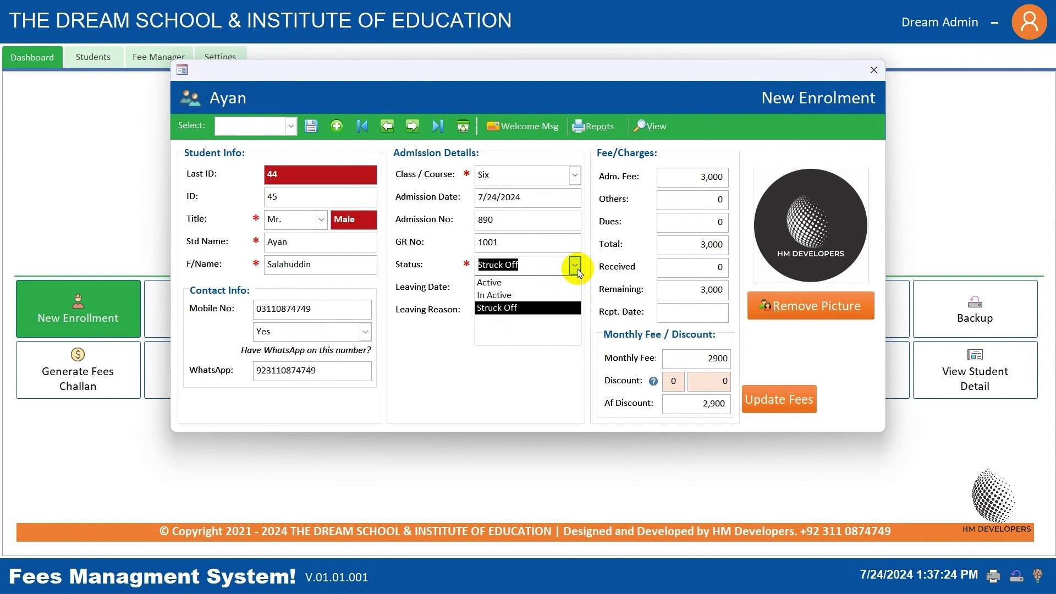
{"action": "left_click", "coordinate": [526, 282]}
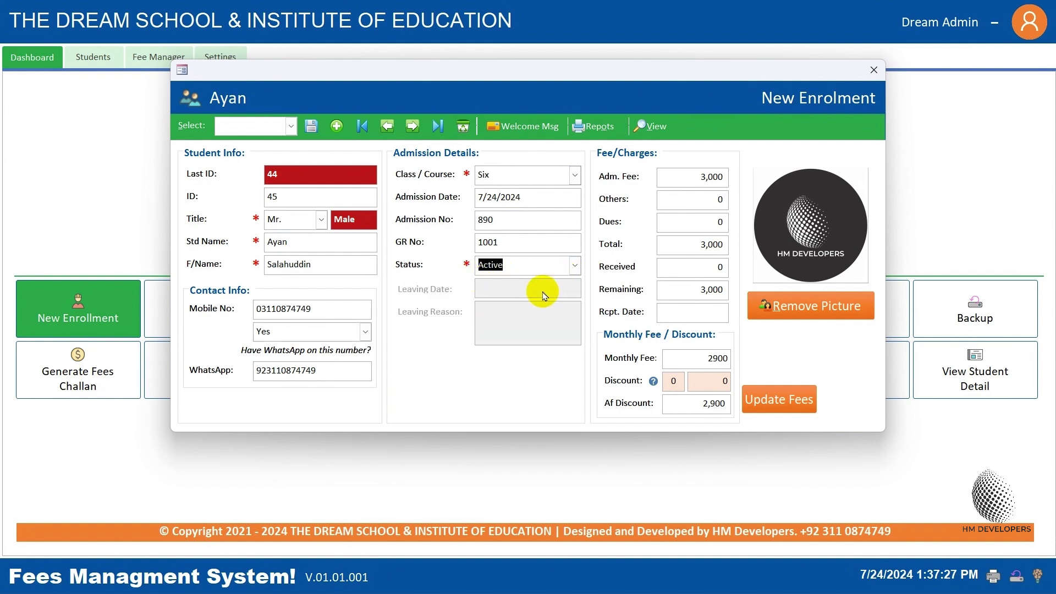
Set the student's other charges to 500, leaving the admission fee as it is.
{"action": "key", "text": "Tab"}
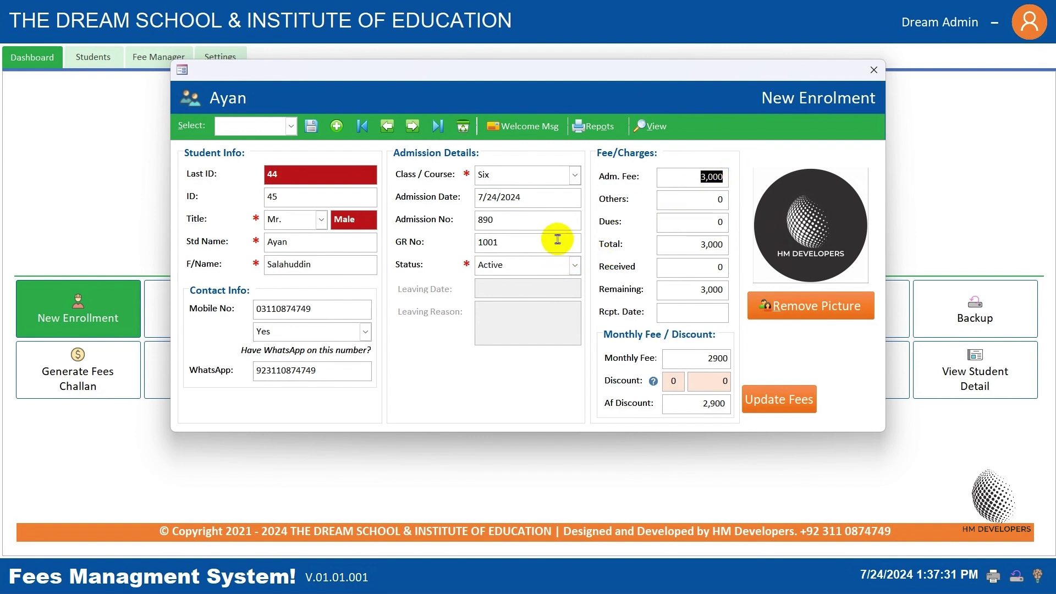
{"action": "key", "text": "Tab"}
{"action": "key", "text": "Tab"}
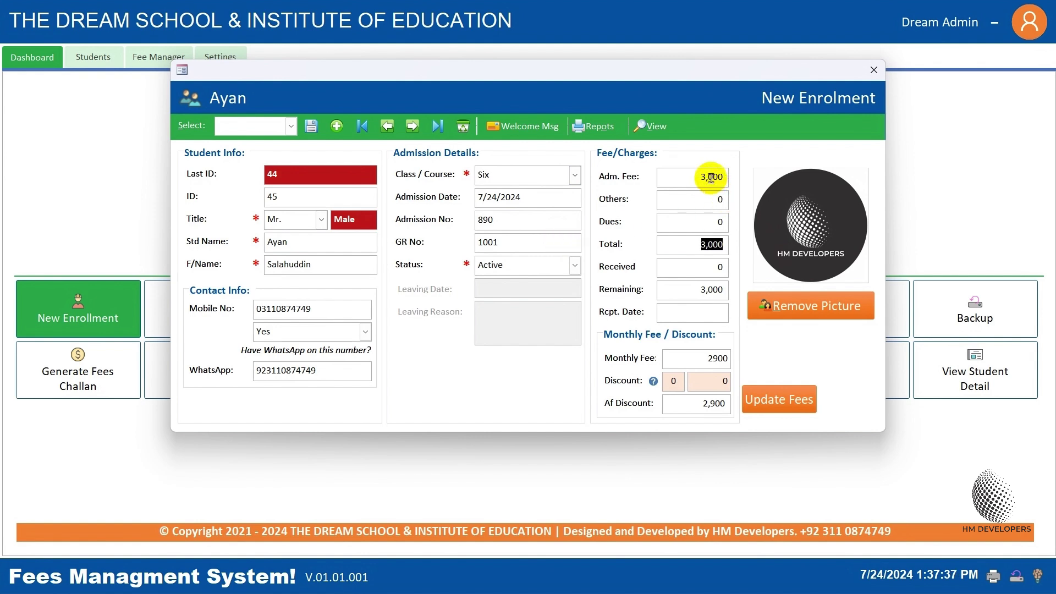
{"action": "left_click", "coordinate": [691, 177]}
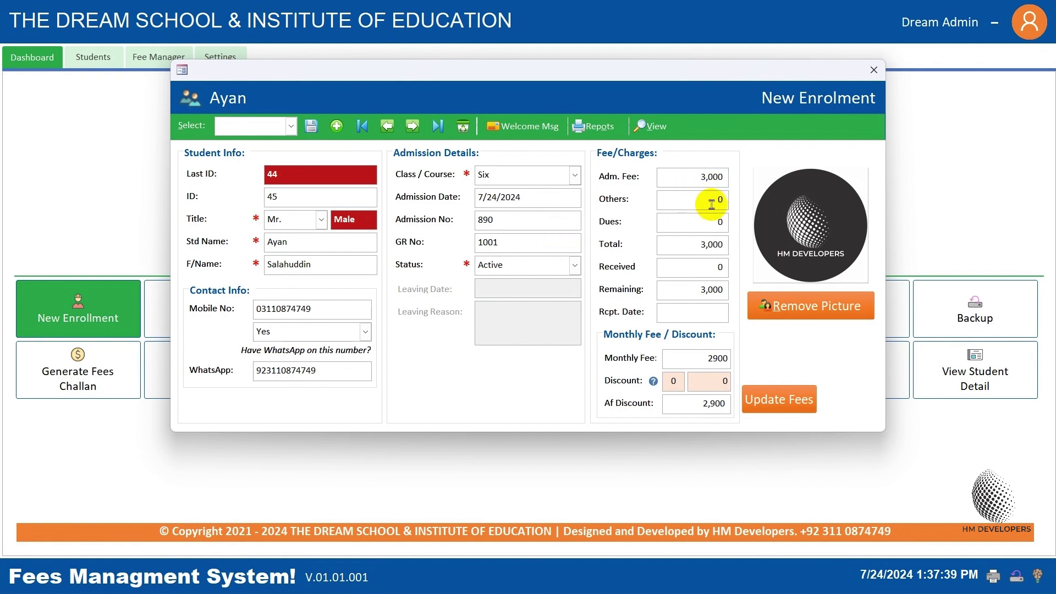
{"action": "double_click", "coordinate": [700, 177]}
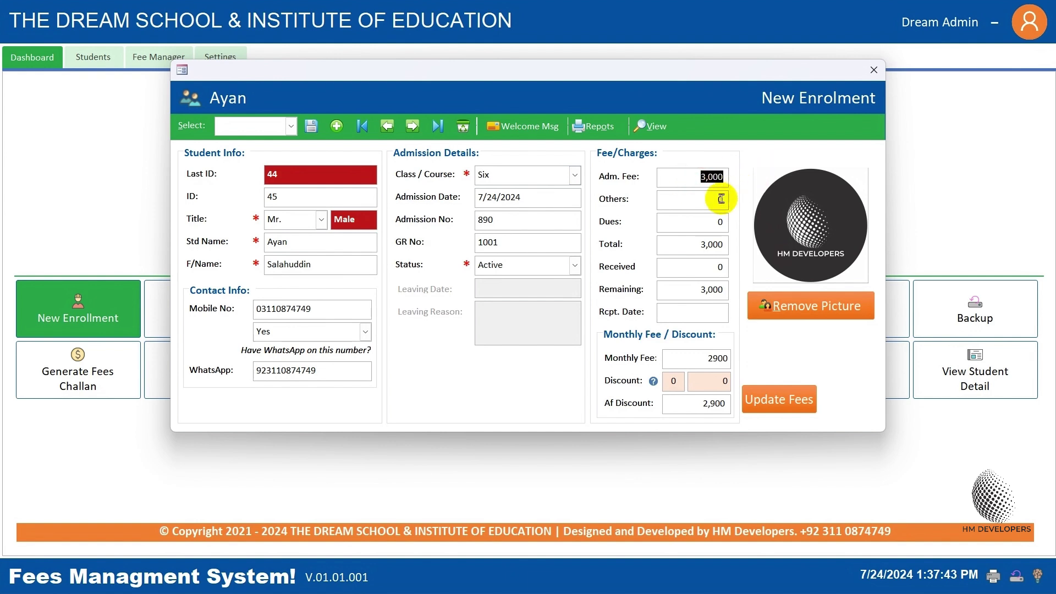
{"action": "left_click", "coordinate": [698, 199]}
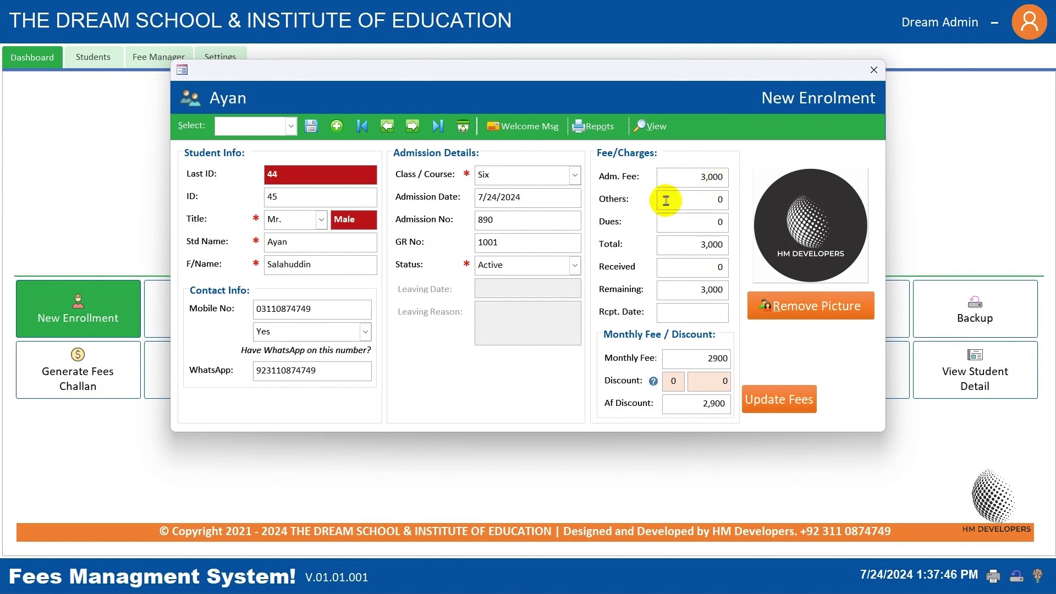
{"action": "double_click", "coordinate": [709, 201]}
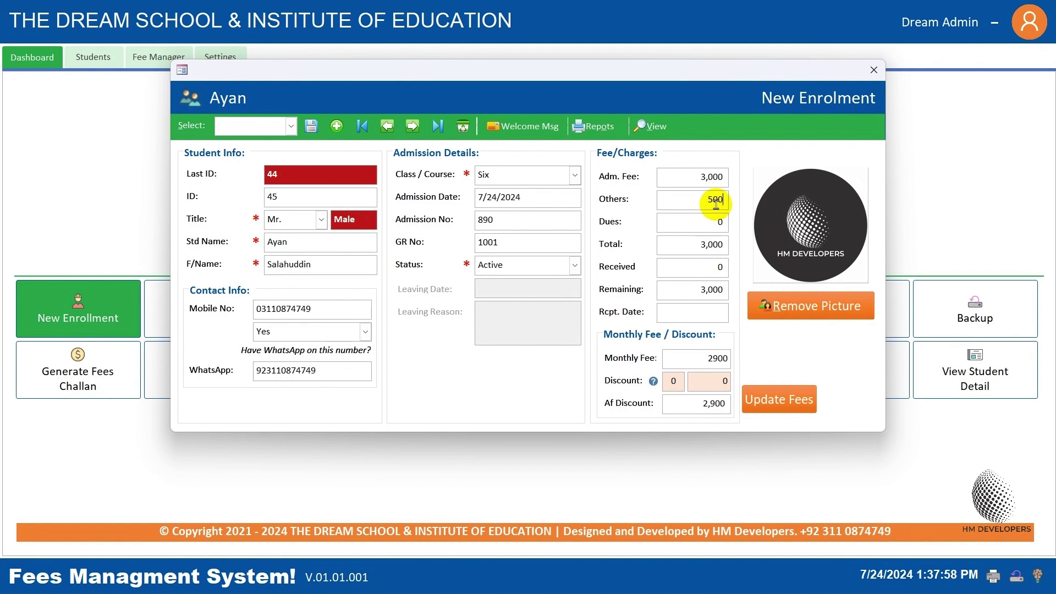
{"action": "type", "text": "500"}
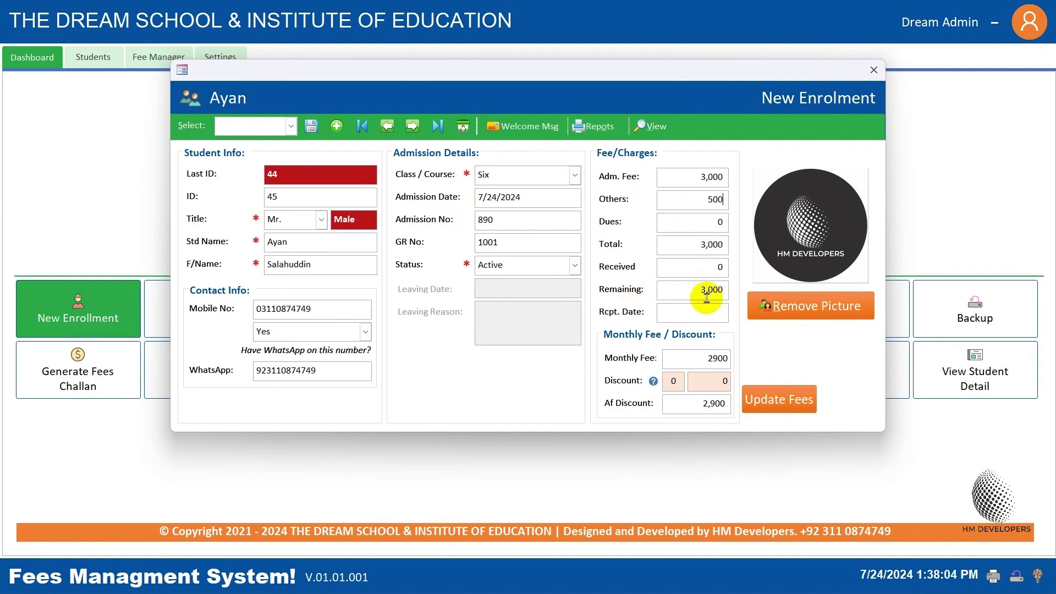
{"action": "key", "text": "Tab"}
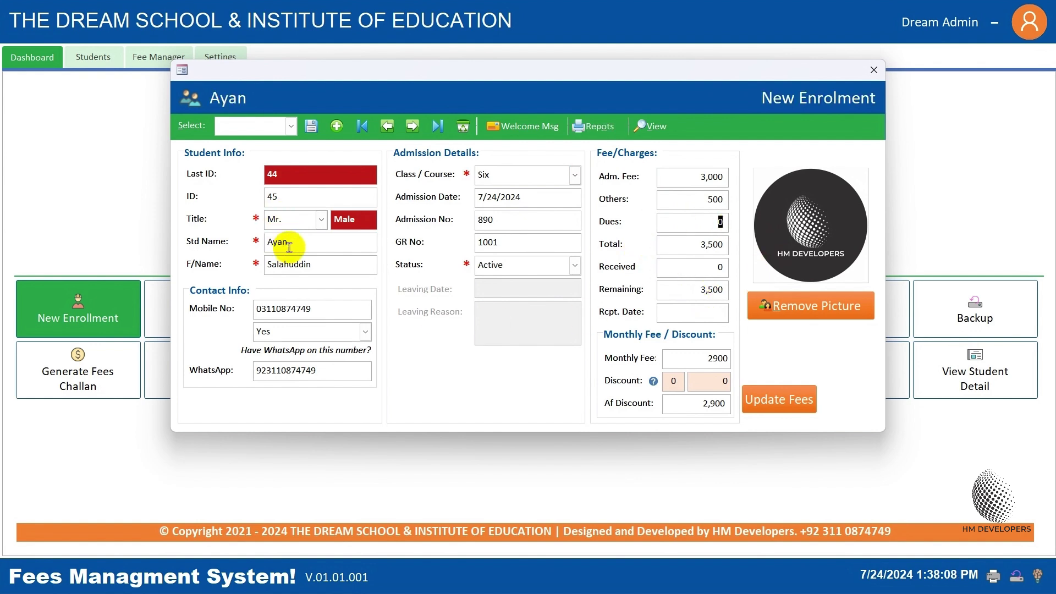
Try received amounts of 300 and 3,000 and check the remaining balance for each.
{"action": "key", "text": "Tab"}
{"action": "key", "text": "Tab"}
{"action": "key", "text": "Tab"}
{"action": "key", "text": "Tab"}
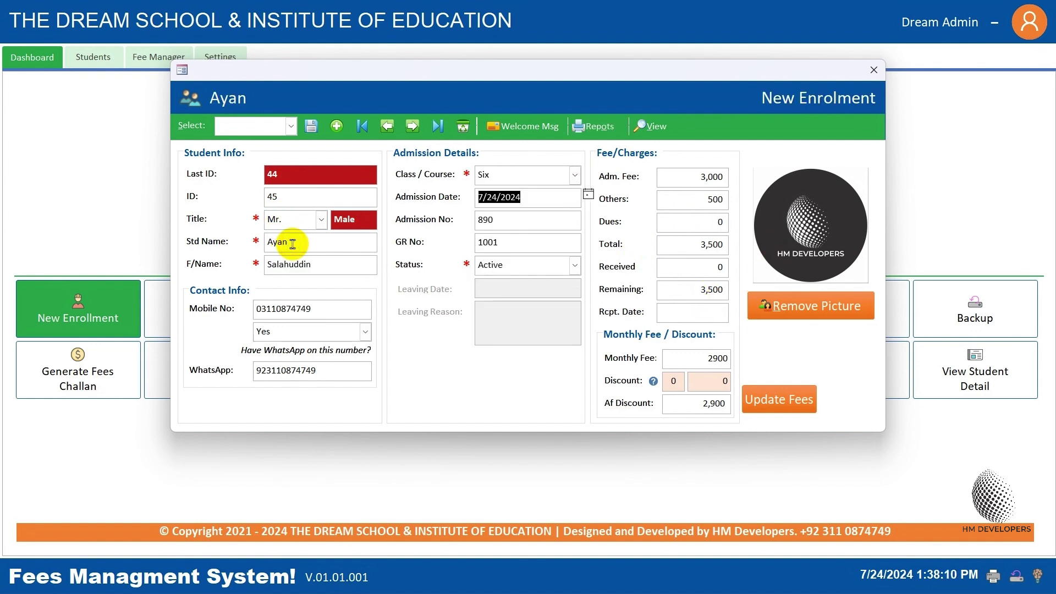
{"action": "key", "text": "Tab"}
{"action": "key", "text": "Tab"}
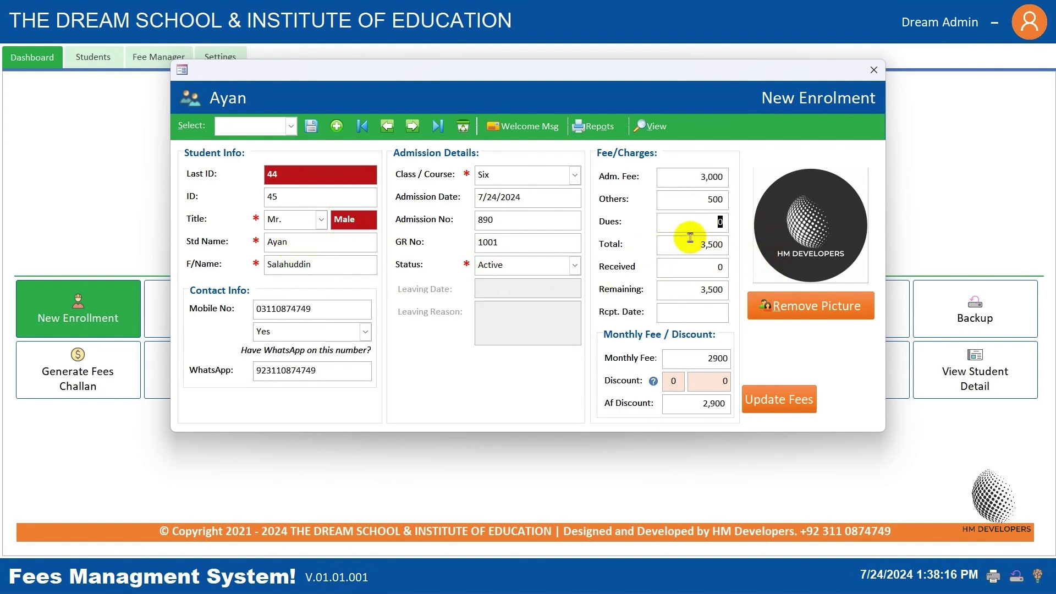
{"action": "key", "text": "Tab"}
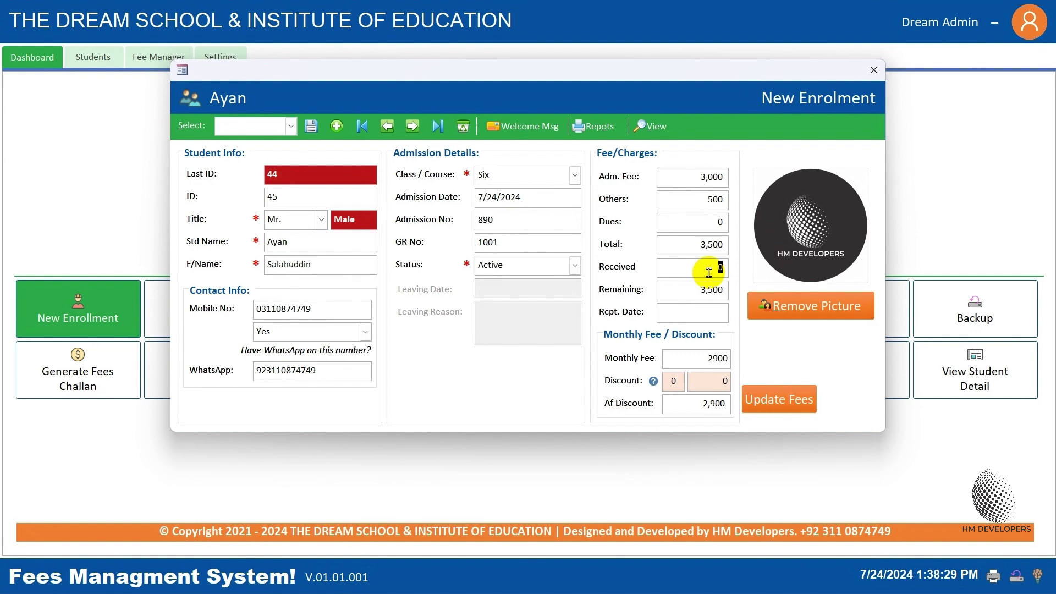
{"action": "key", "text": "Tab"}
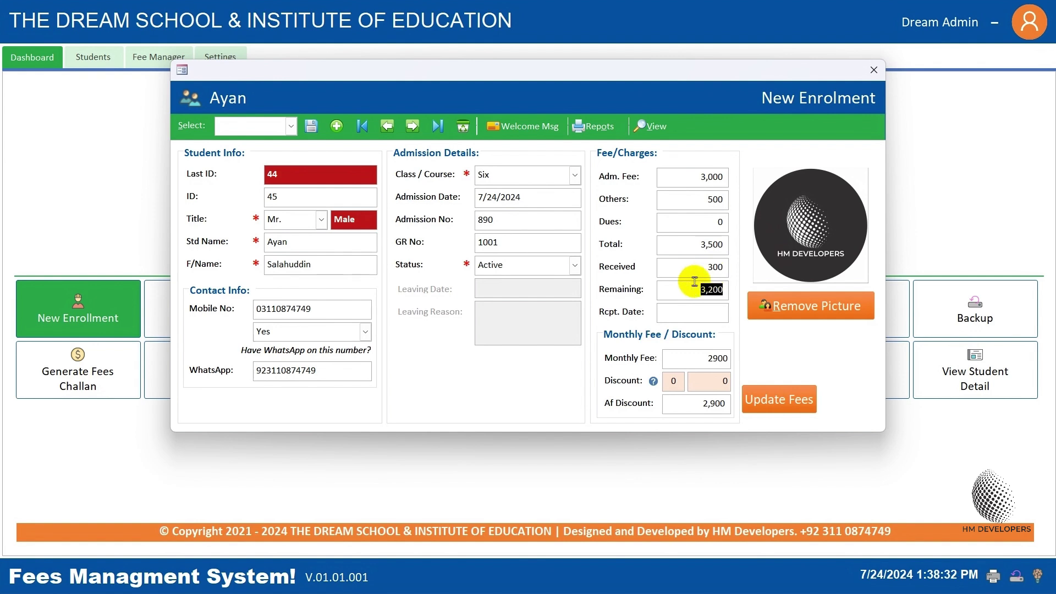
{"action": "double_click", "coordinate": [697, 266]}
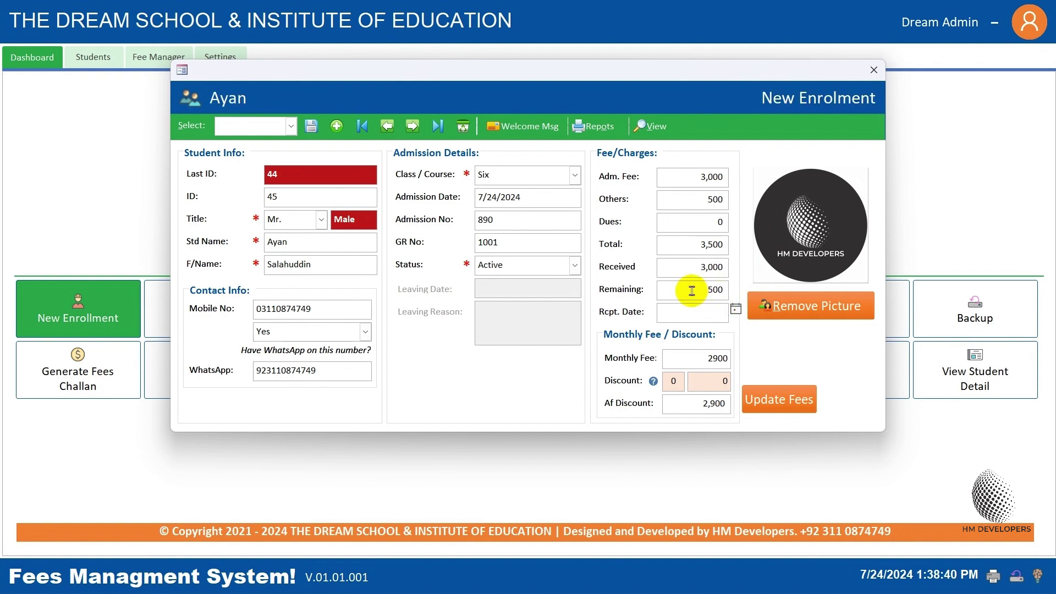
{"action": "left_click_drag", "start_coordinate": [688, 288], "coordinate": [733, 292]}
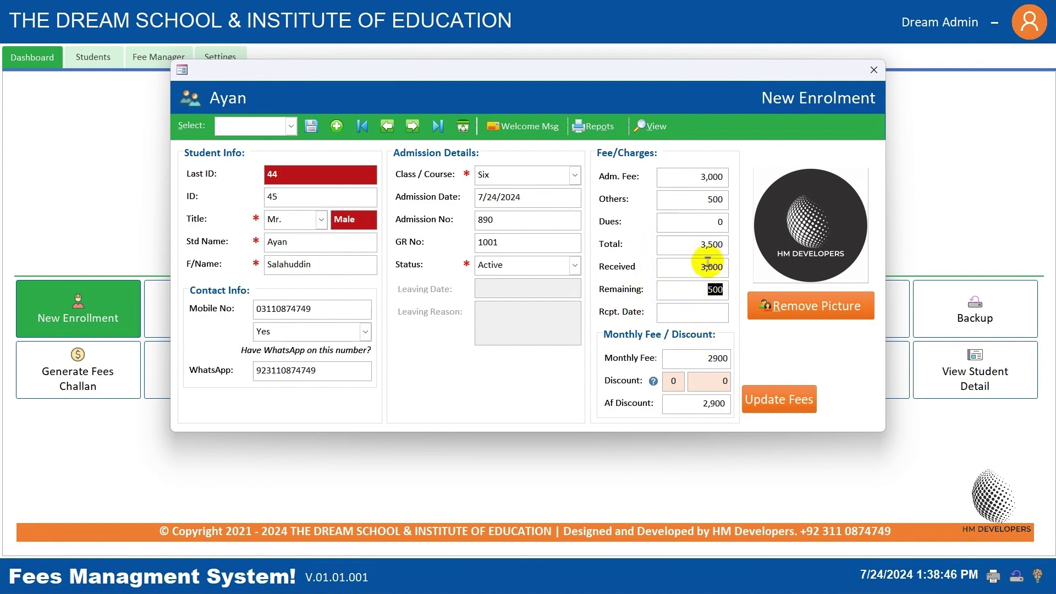
Set the received amount to 3,500 and the receipt date to 7/24/2024.
{"action": "left_click_drag", "start_coordinate": [694, 268], "coordinate": [733, 269]}
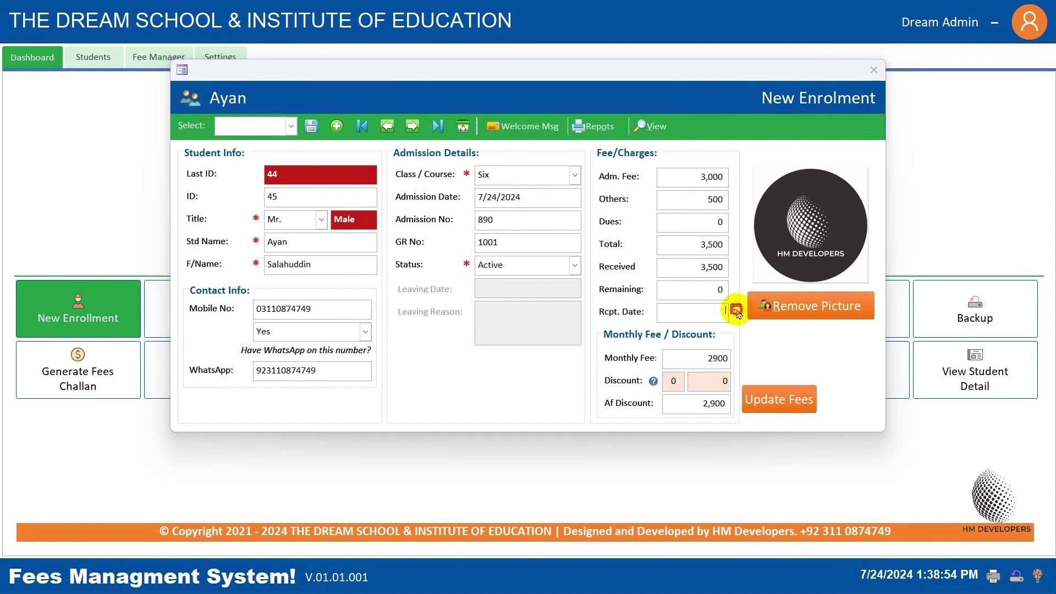
{"action": "left_click", "coordinate": [736, 309]}
{"action": "left_click", "coordinate": [679, 421]}
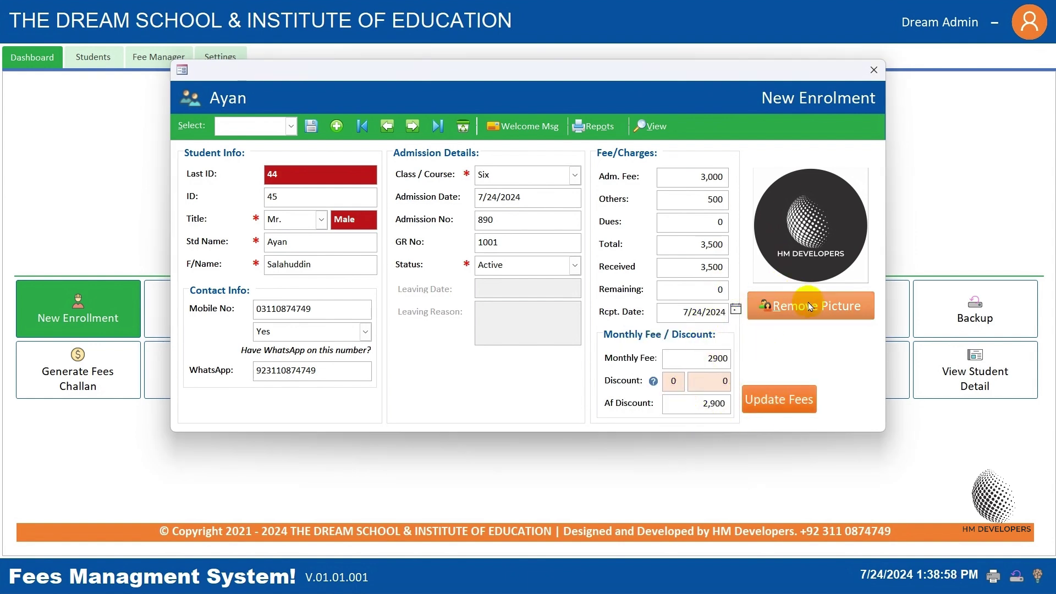
Remove the student's picture and upload the dark-background image "Black and White Circle Global Tech Logo (1)" from the HM DEVELOPERS DATA folder.
{"action": "left_click", "coordinate": [826, 307]}
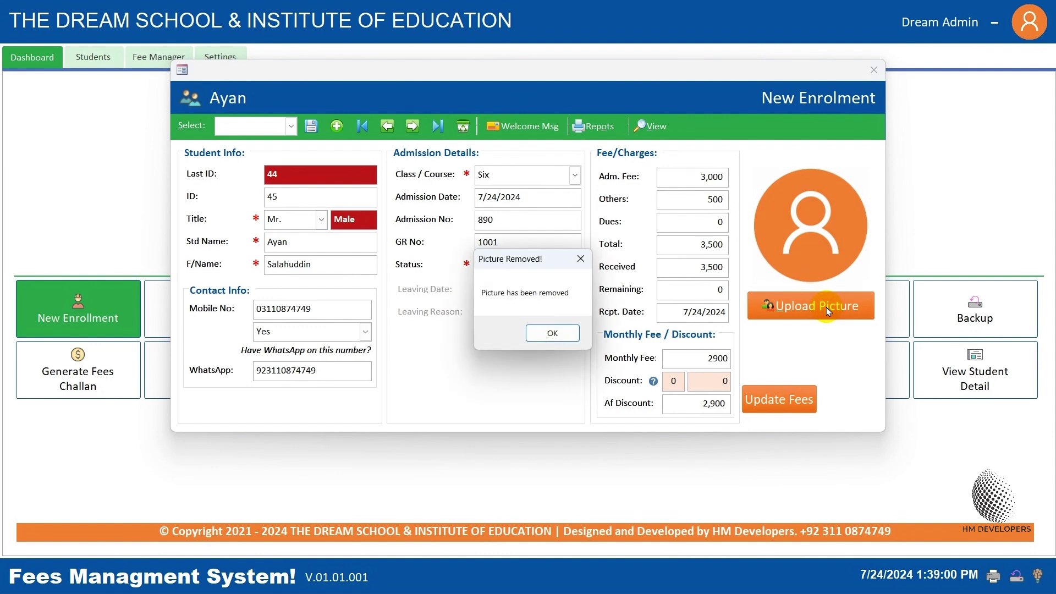
{"action": "left_click", "coordinate": [569, 334]}
{"action": "left_click", "coordinate": [769, 317]}
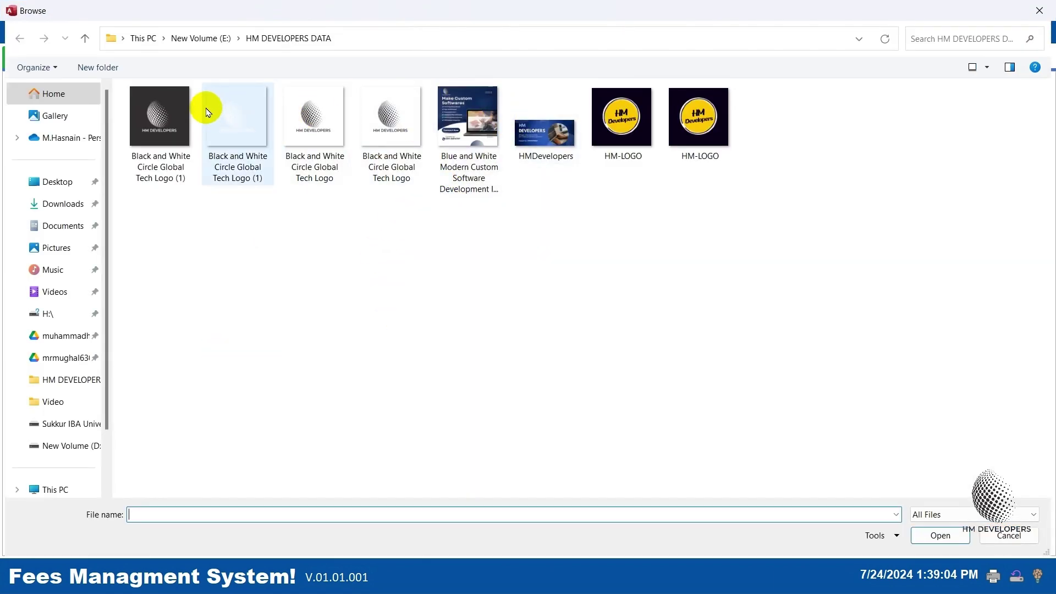
{"action": "left_click", "coordinate": [165, 118]}
{"action": "left_click", "coordinate": [935, 536]}
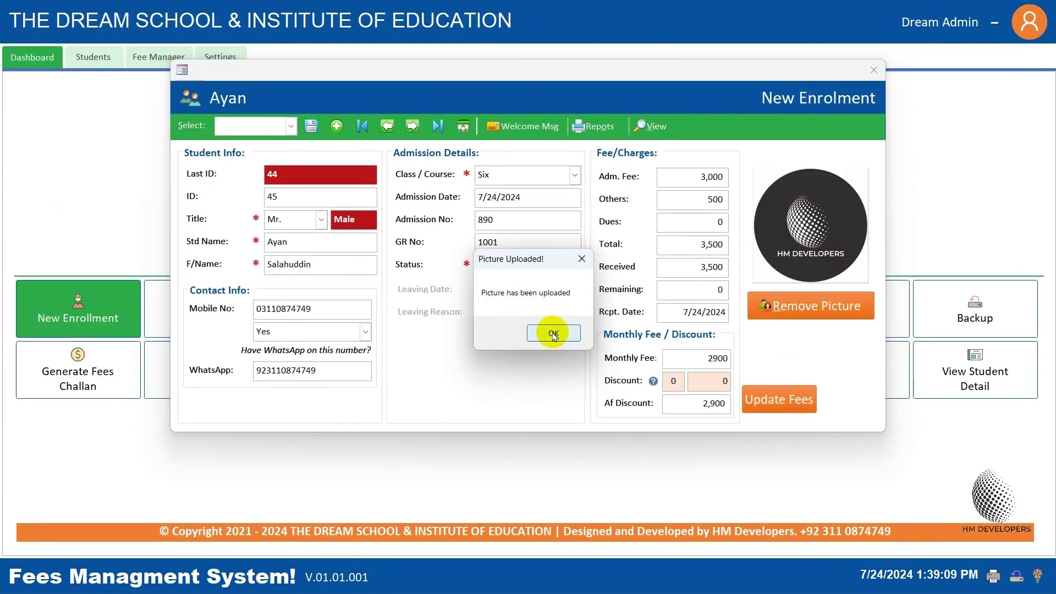
Finish the picture upload and save the new student's enrolment record.
{"action": "left_click", "coordinate": [553, 334]}
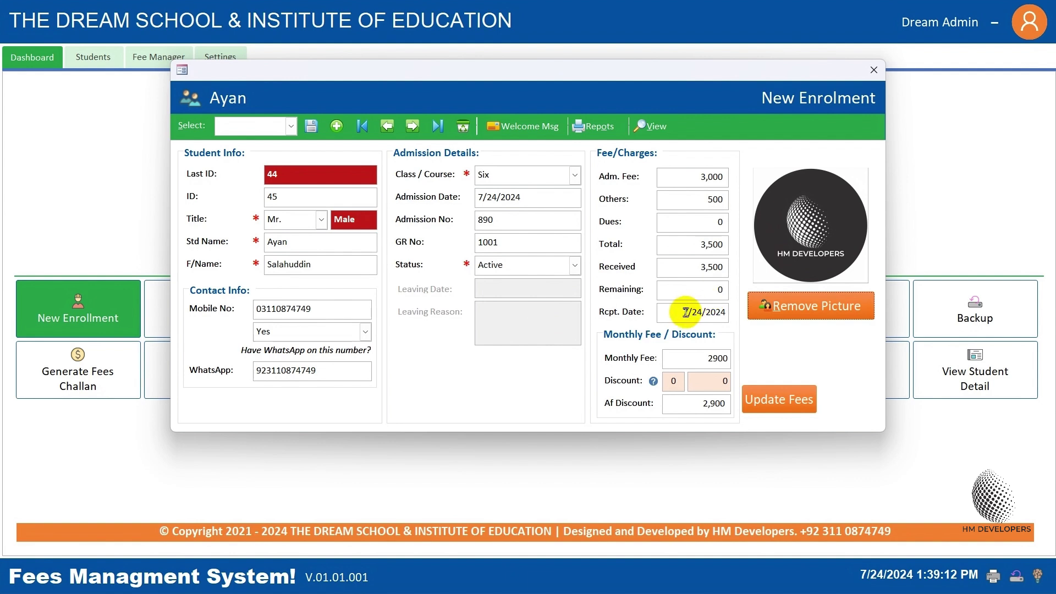
{"action": "left_click", "coordinate": [311, 128]}
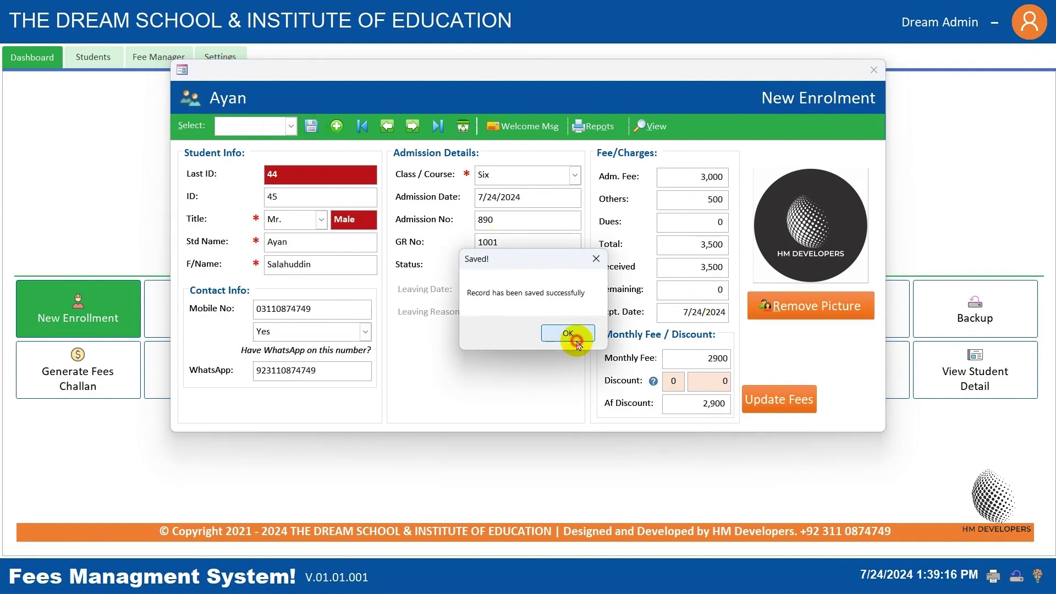
{"action": "left_click", "coordinate": [577, 342]}
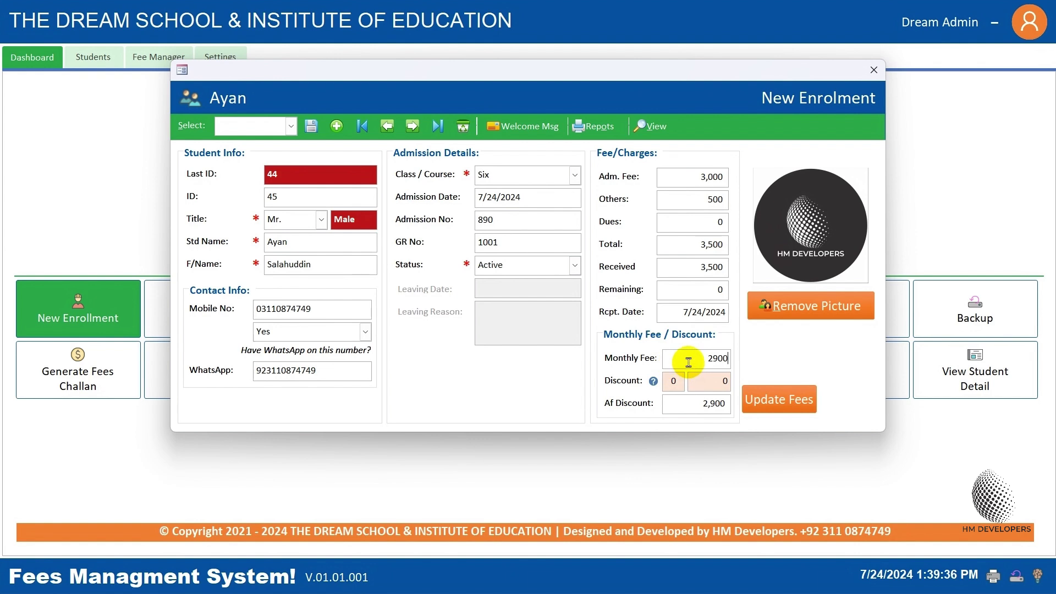
{"action": "left_click_drag", "start_coordinate": [688, 361], "coordinate": [738, 358]}
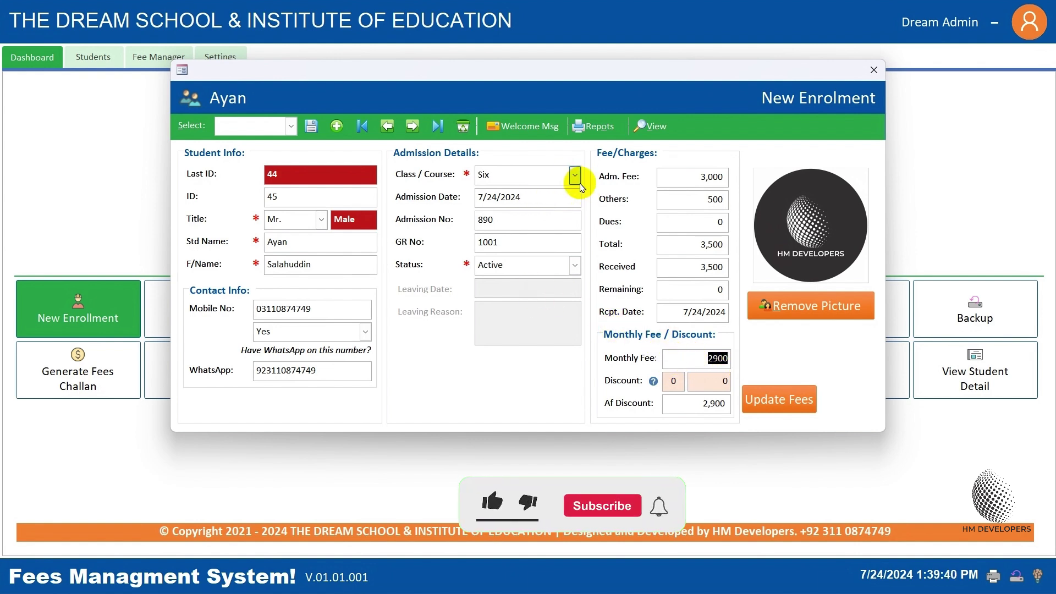
{"action": "left_click", "coordinate": [680, 356]}
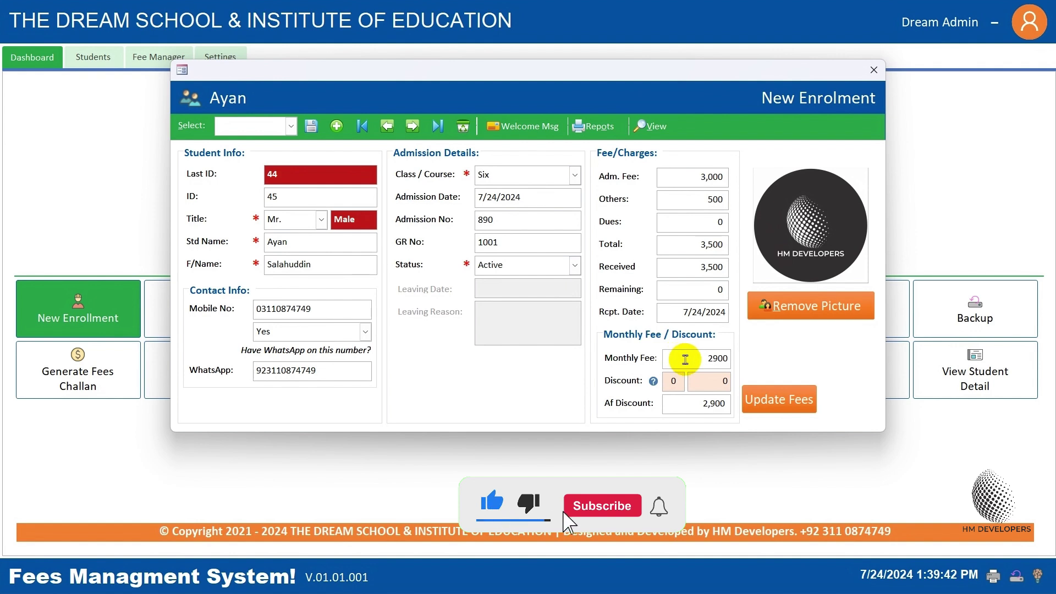
{"action": "left_click_drag", "start_coordinate": [684, 359], "coordinate": [731, 359]}
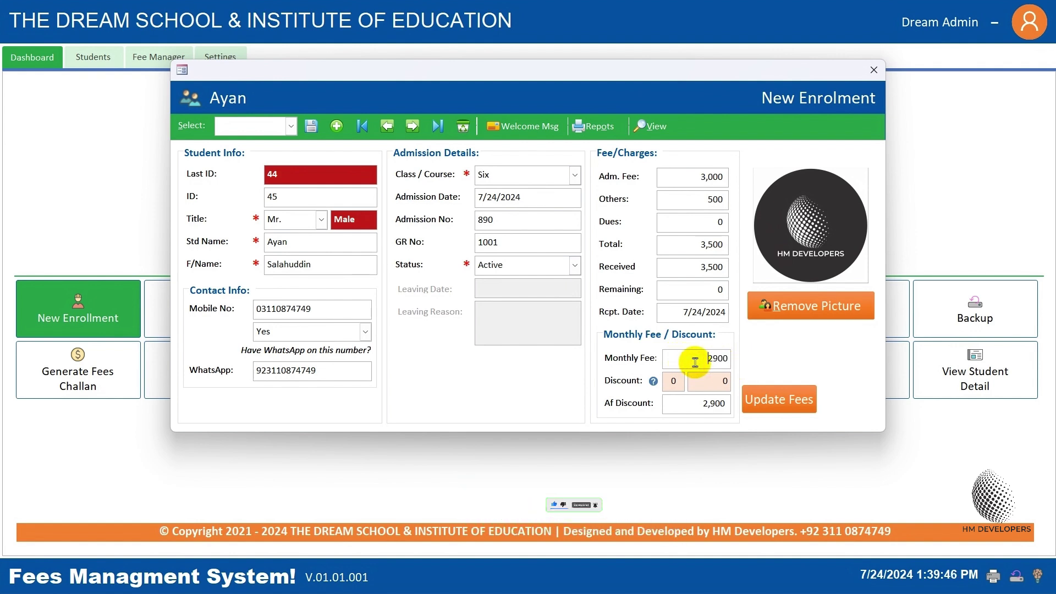
{"action": "double_click", "coordinate": [275, 242]}
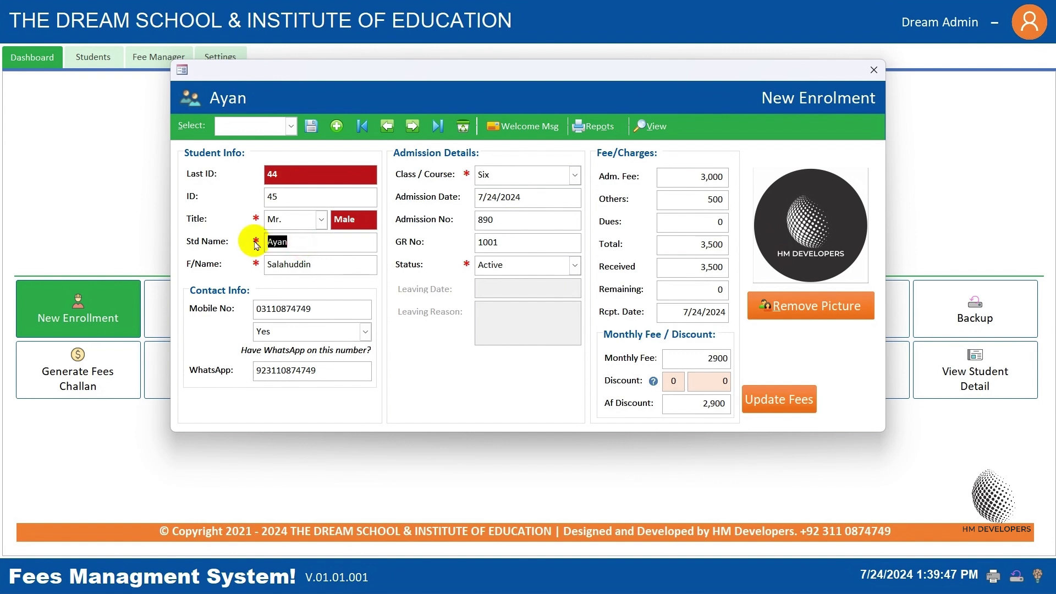
{"action": "double_click", "coordinate": [694, 245]}
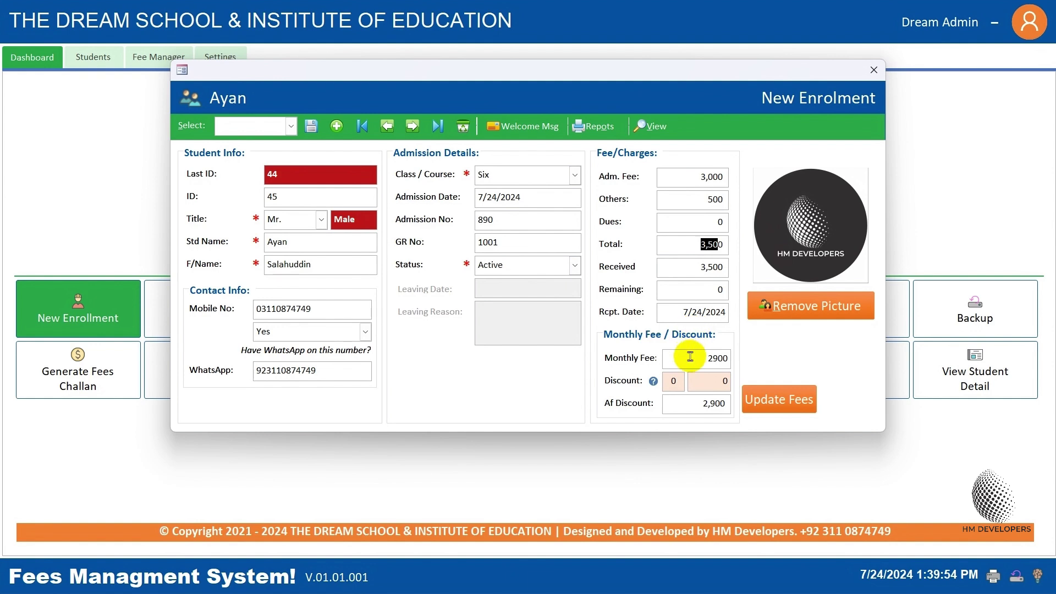
{"action": "left_click_drag", "start_coordinate": [698, 357], "coordinate": [744, 358]}
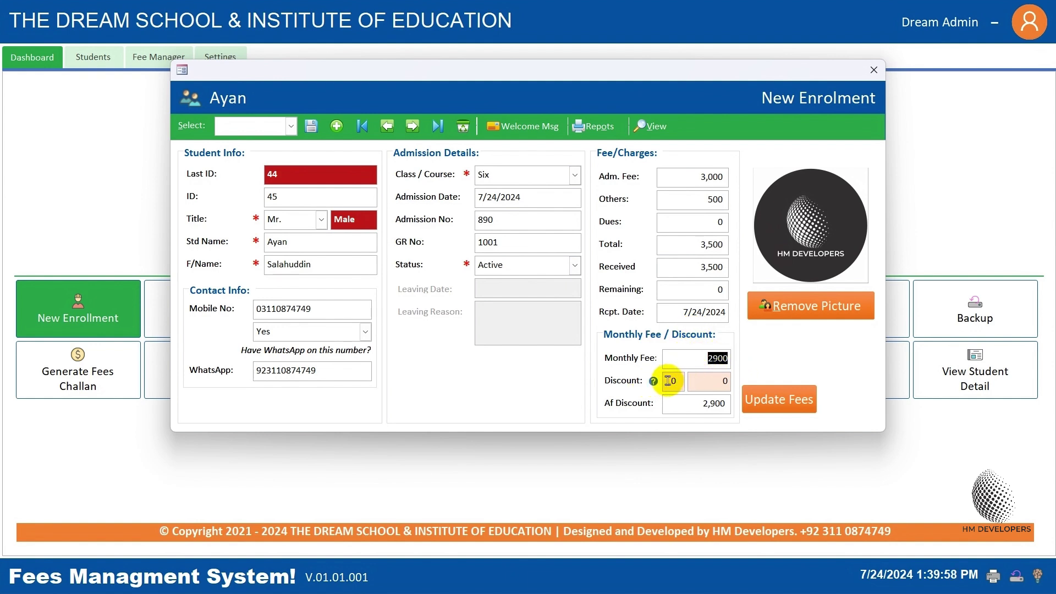
Set the student's monthly fee discount to 400.
{"action": "left_click_drag", "start_coordinate": [667, 381], "coordinate": [676, 381]}
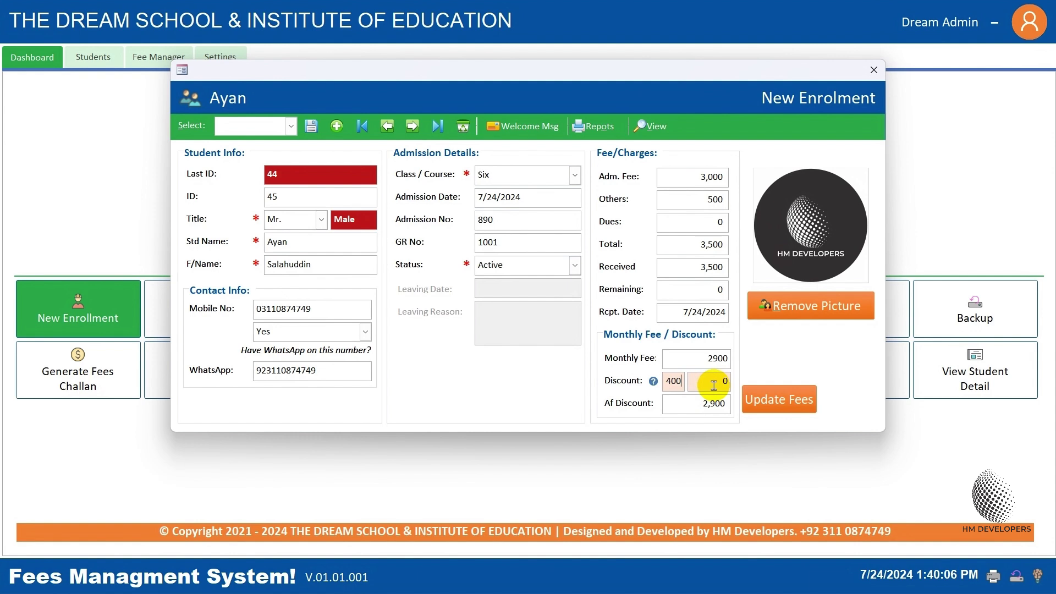
{"action": "left_click_drag", "start_coordinate": [694, 404], "coordinate": [735, 403]}
{"action": "left_click", "coordinate": [693, 409]}
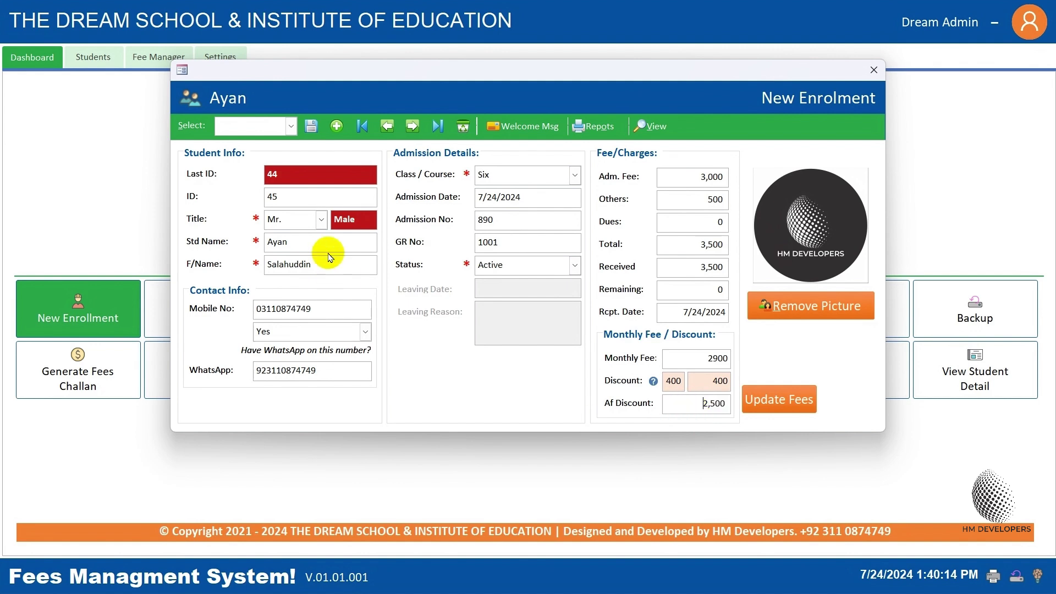
Review the student's monthly fee, discount, after-discount amount and receipt date in the enrolment record.
{"action": "left_click_drag", "start_coordinate": [330, 241], "coordinate": [207, 241]}
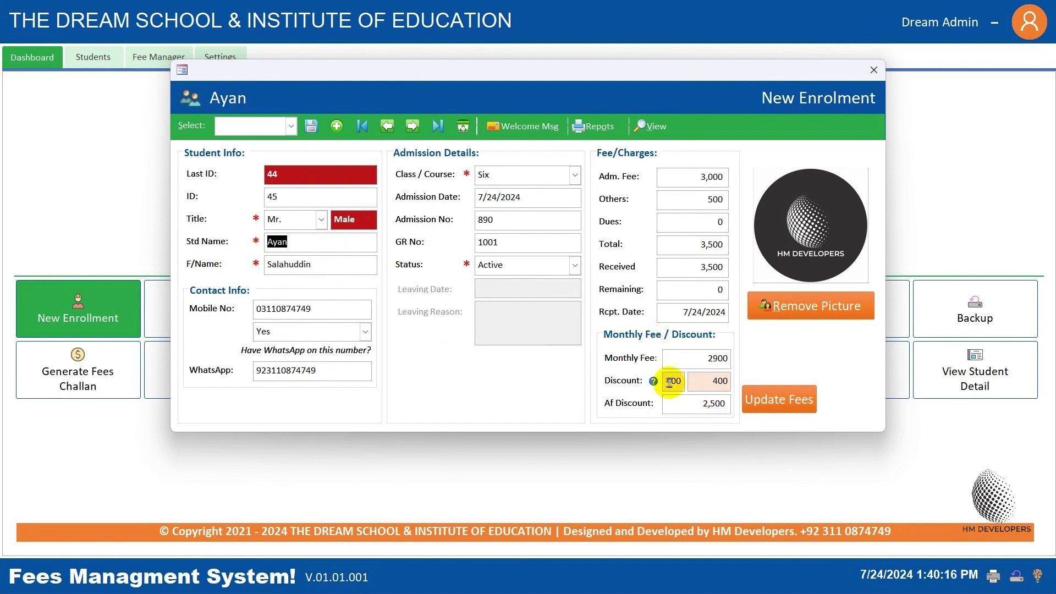
{"action": "left_click_drag", "start_coordinate": [685, 403], "coordinate": [736, 407]}
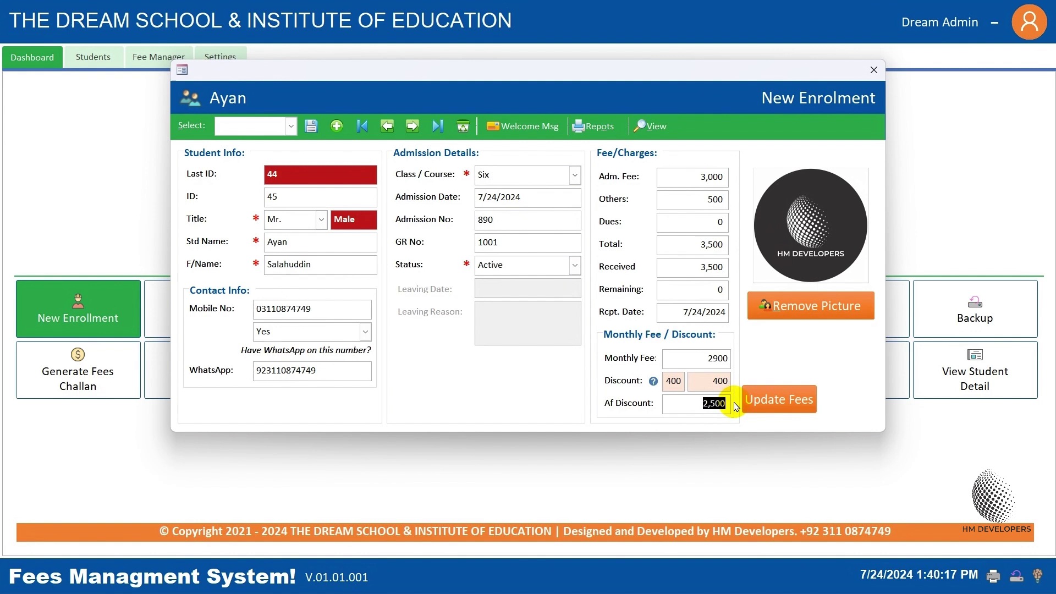
{"action": "left_click", "coordinate": [707, 358]}
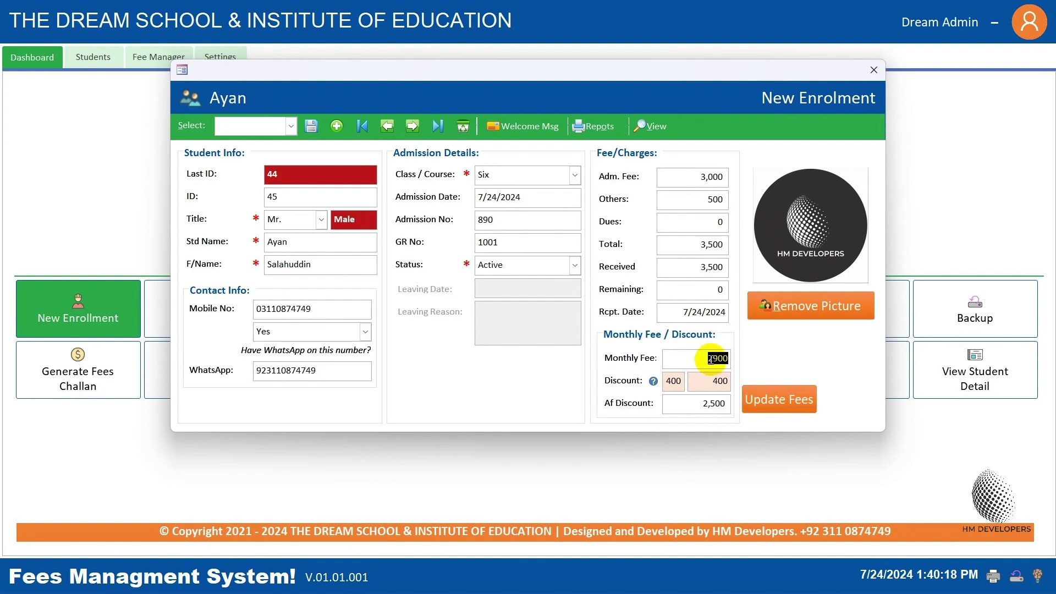
{"action": "left_click", "coordinate": [690, 359]}
{"action": "left_click_drag", "start_coordinate": [691, 359], "coordinate": [730, 360]}
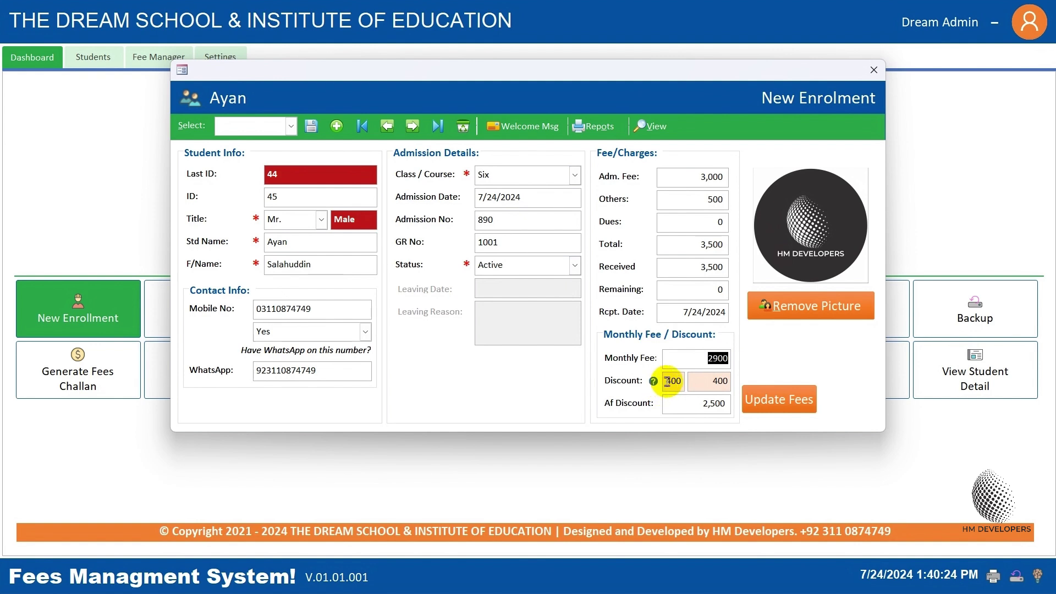
{"action": "left_click", "coordinate": [708, 410]}
{"action": "key", "text": "shift+Left"}
{"action": "double_click", "coordinate": [698, 357]}
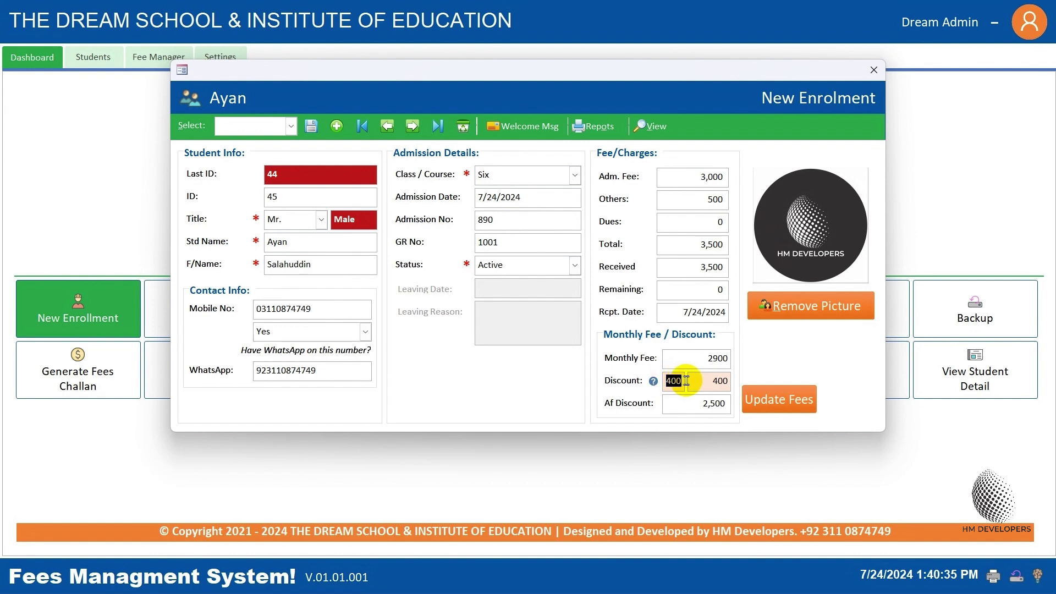
{"action": "left_click_drag", "start_coordinate": [686, 401], "coordinate": [720, 403]}
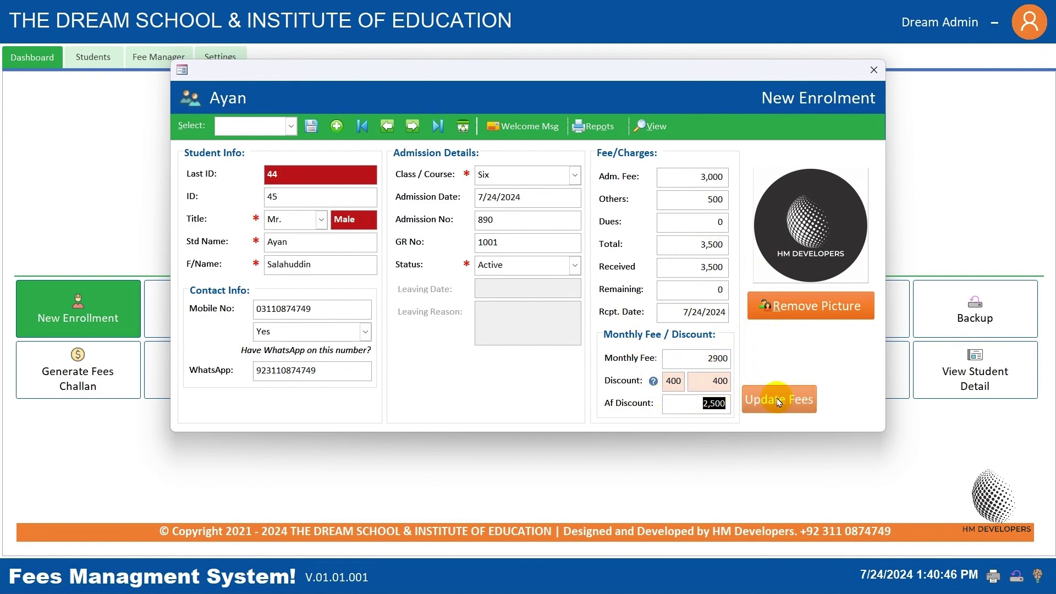
{"action": "left_click_drag", "start_coordinate": [676, 311], "coordinate": [733, 312]}
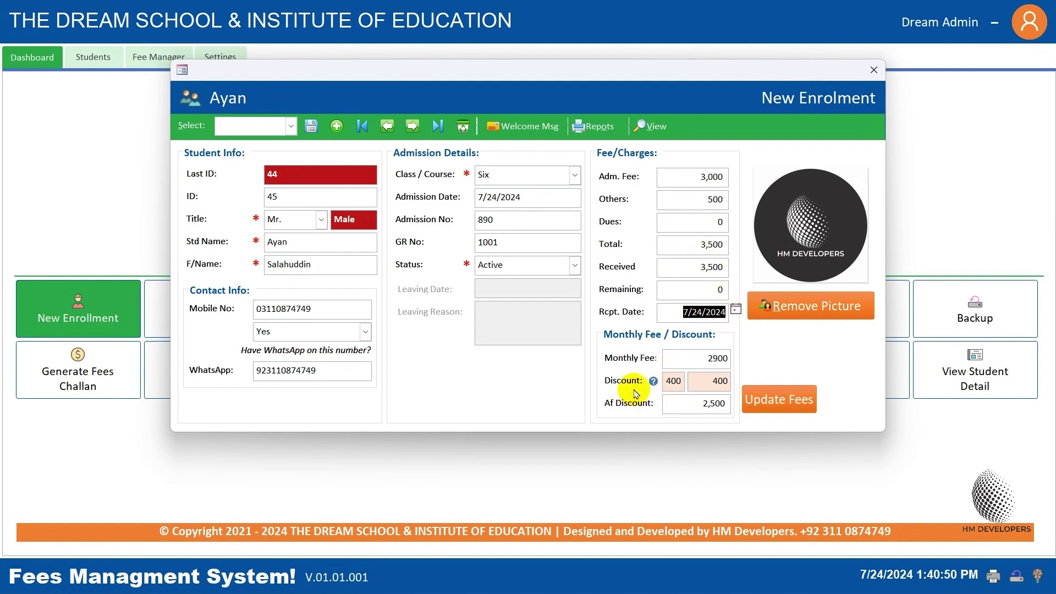
{"action": "double_click", "coordinate": [693, 358]}
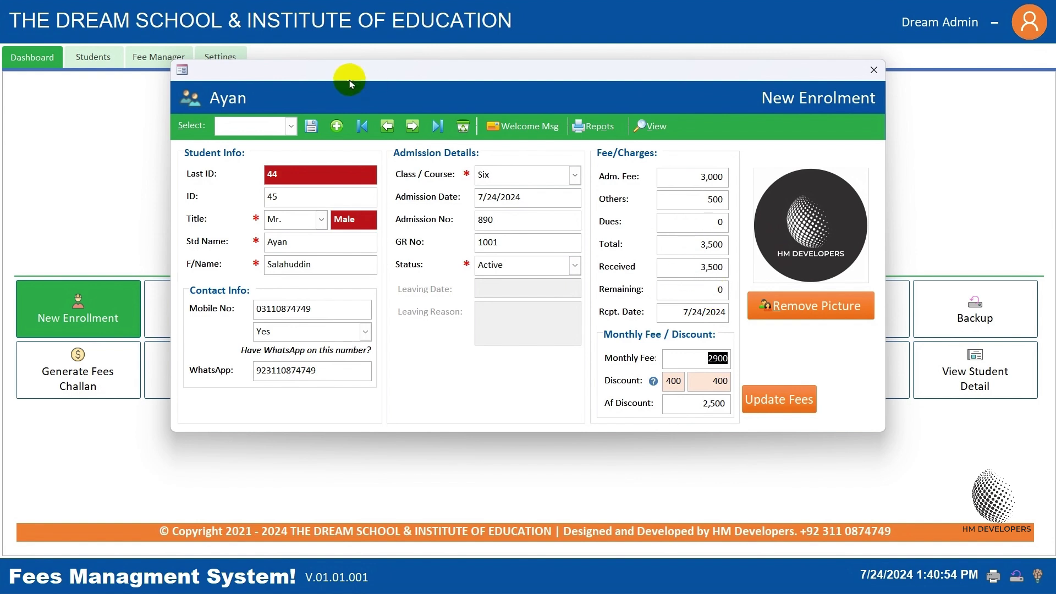
{"action": "left_click", "coordinate": [688, 267]}
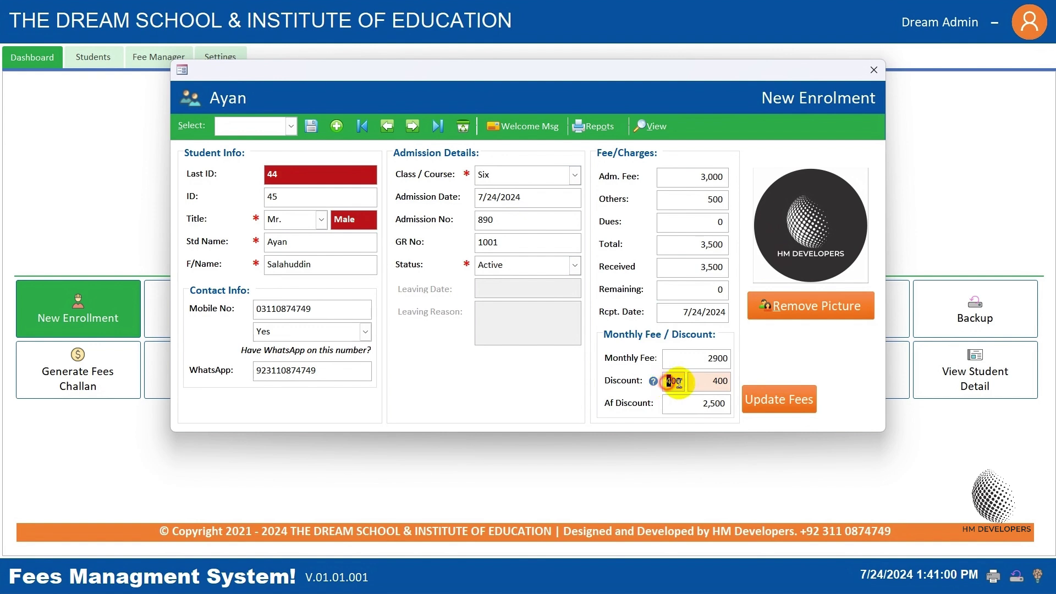
{"action": "left_click_drag", "start_coordinate": [679, 381], "coordinate": [710, 381]}
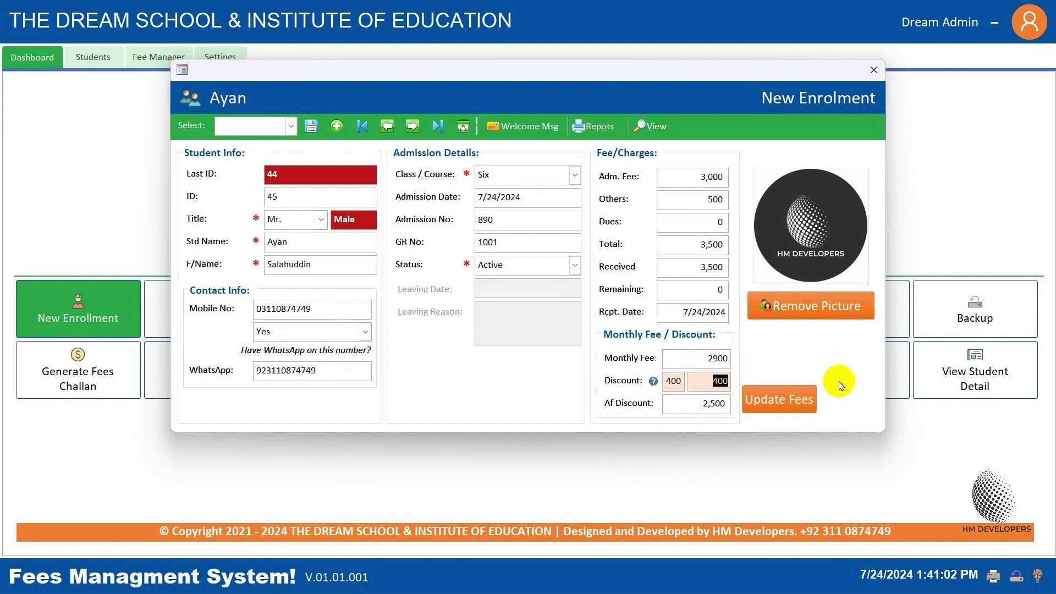
Update the student's fees record with the discount and save the enrolment record again.
{"action": "left_click", "coordinate": [777, 402]}
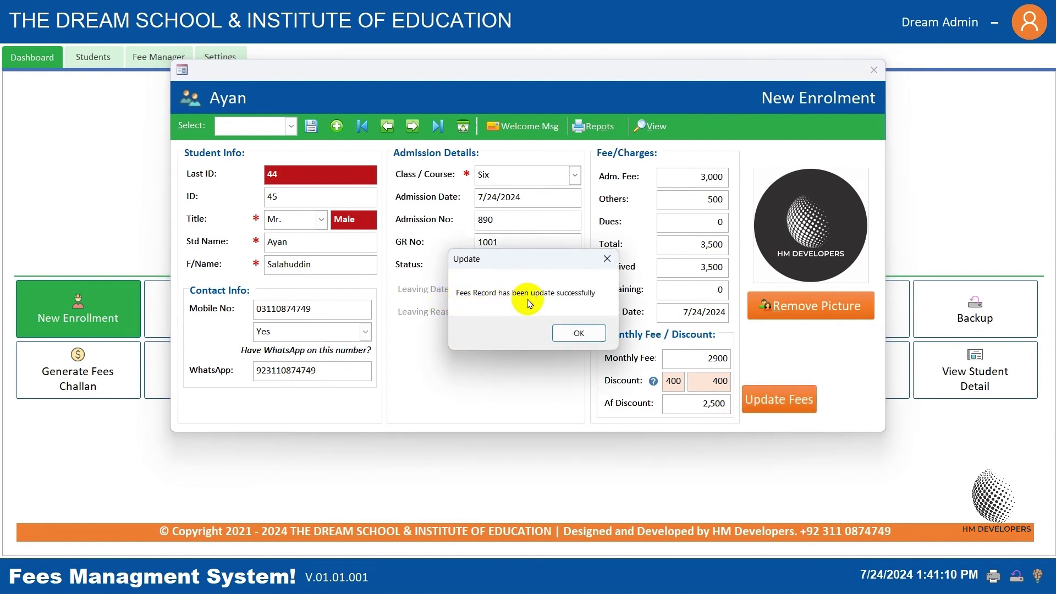
{"action": "left_click", "coordinate": [598, 334]}
{"action": "left_click", "coordinate": [312, 126]}
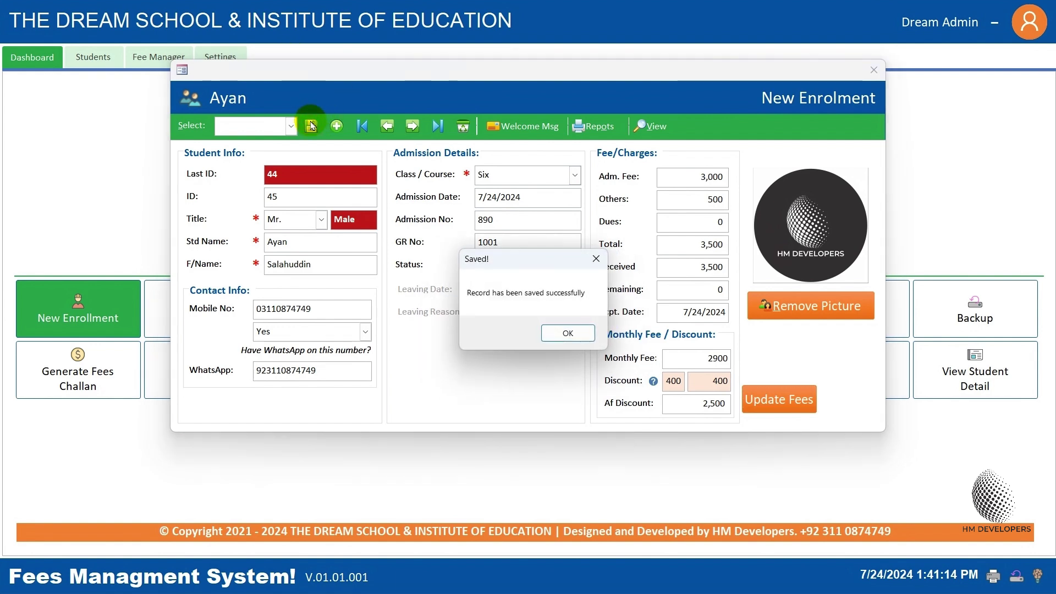
{"action": "left_click", "coordinate": [583, 333]}
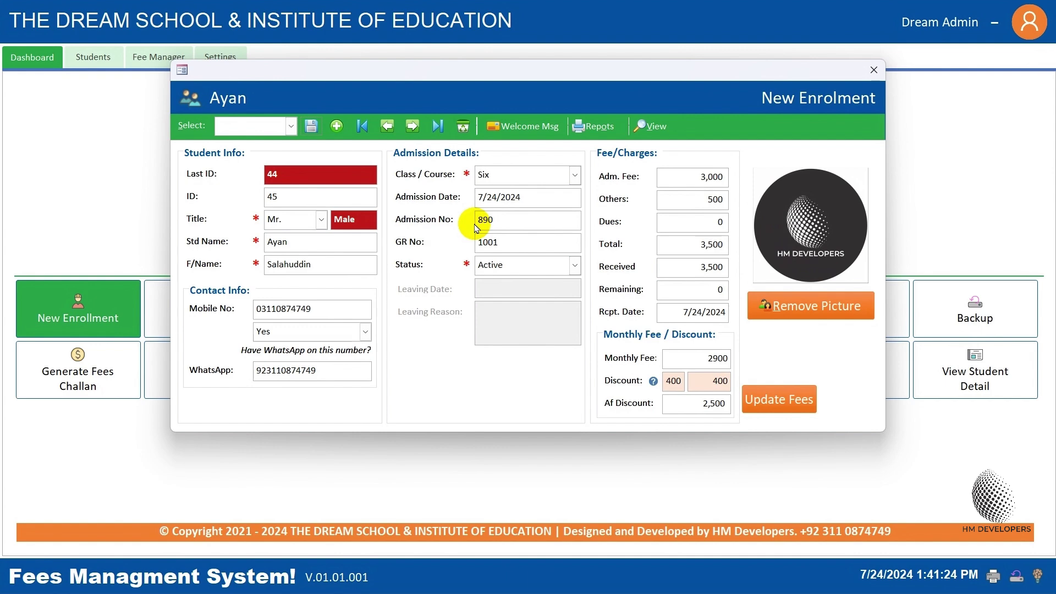
Start a blank enrolment record and switch back and forth between it and the previous student's record.
{"action": "left_click", "coordinate": [335, 128]}
{"action": "left_click", "coordinate": [449, 247]}
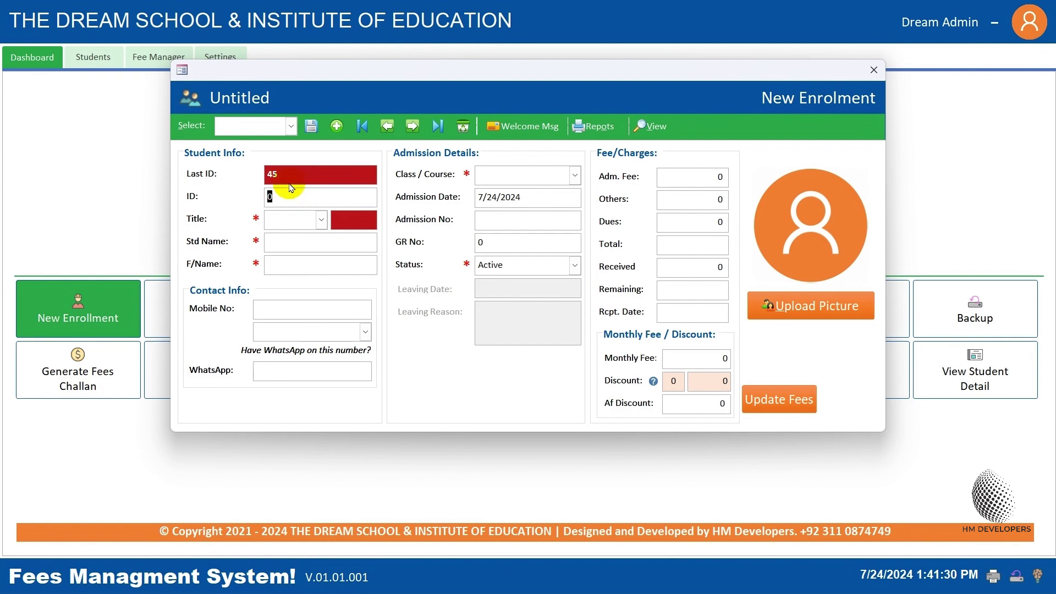
{"action": "left_click", "coordinate": [387, 126]}
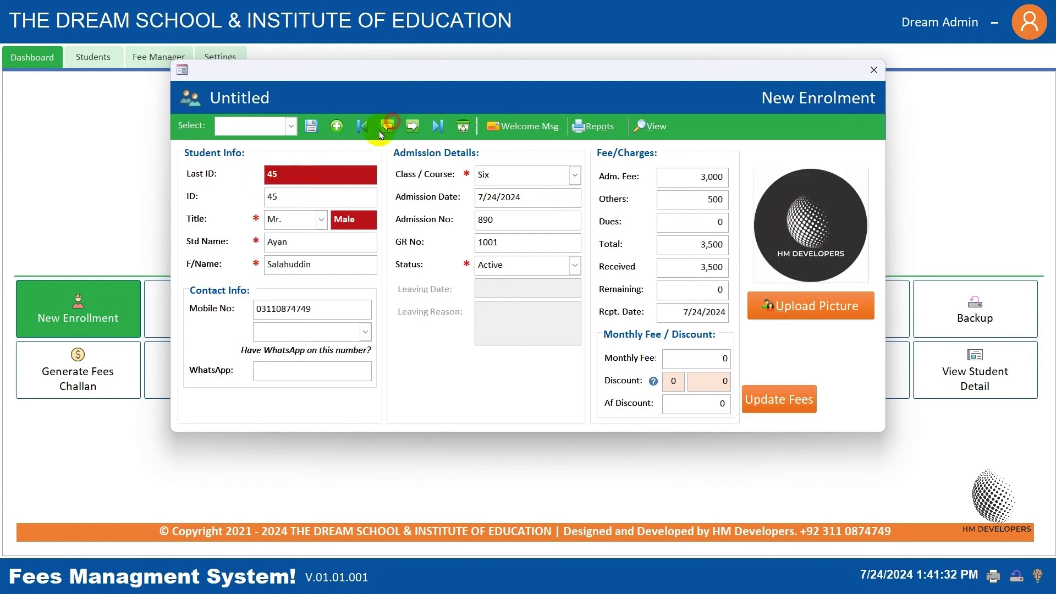
{"action": "left_click", "coordinate": [414, 127]}
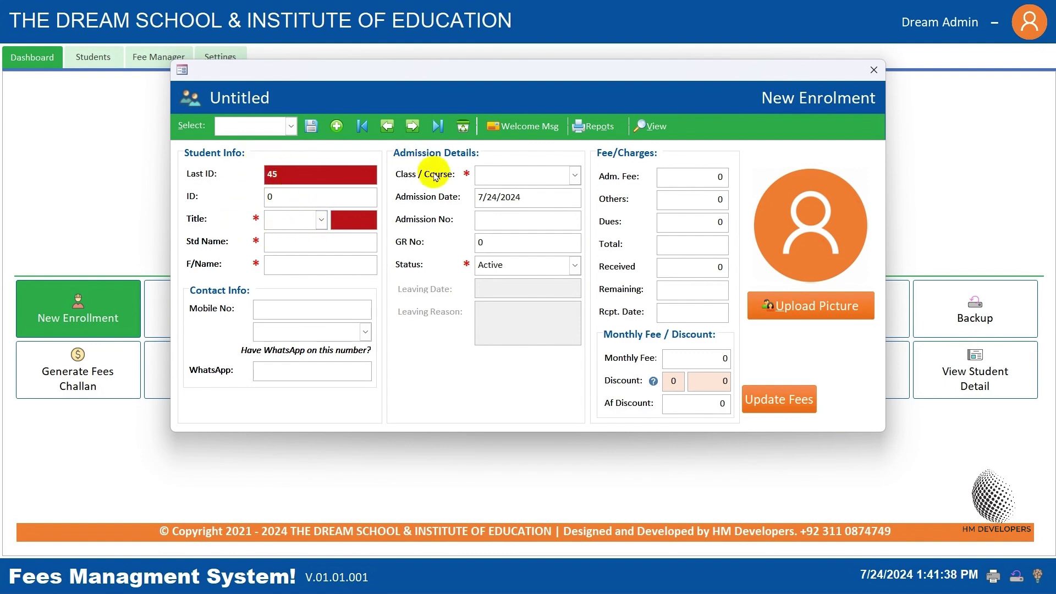
{"action": "left_click", "coordinate": [388, 127]}
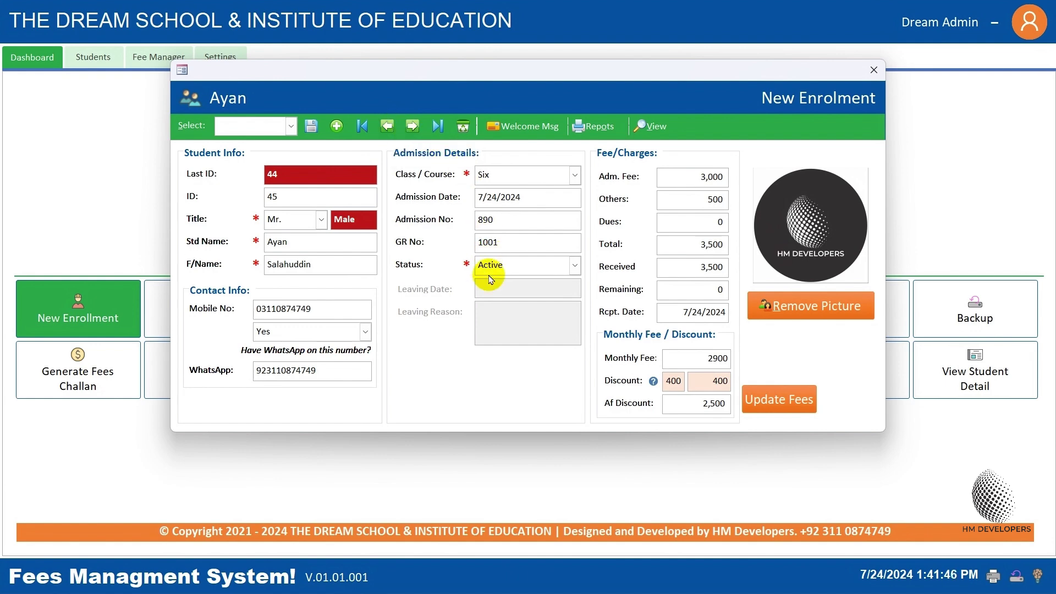
{"action": "left_click", "coordinate": [420, 131]}
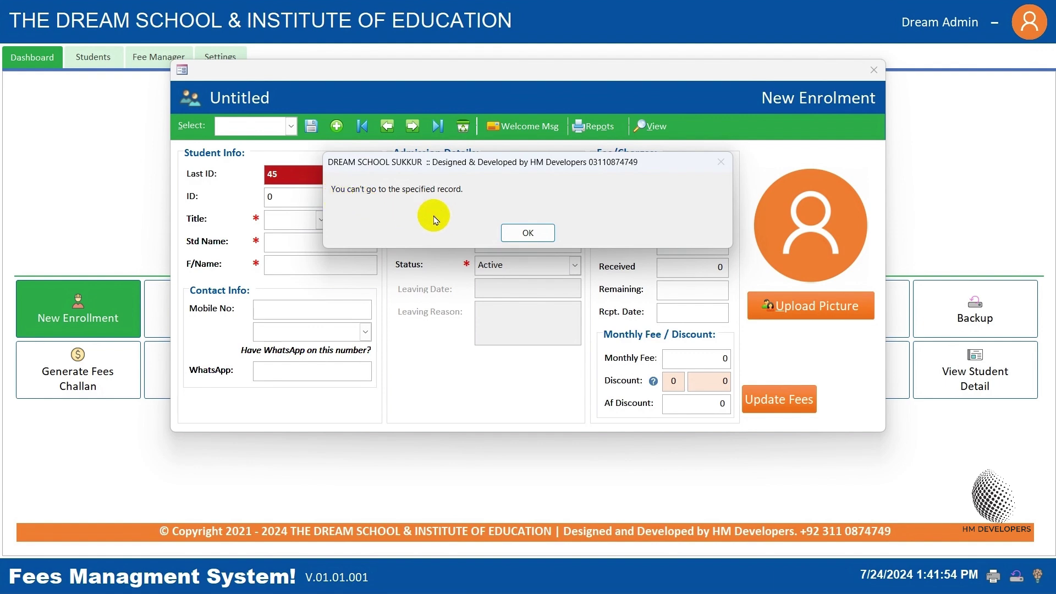
{"action": "left_click", "coordinate": [517, 234]}
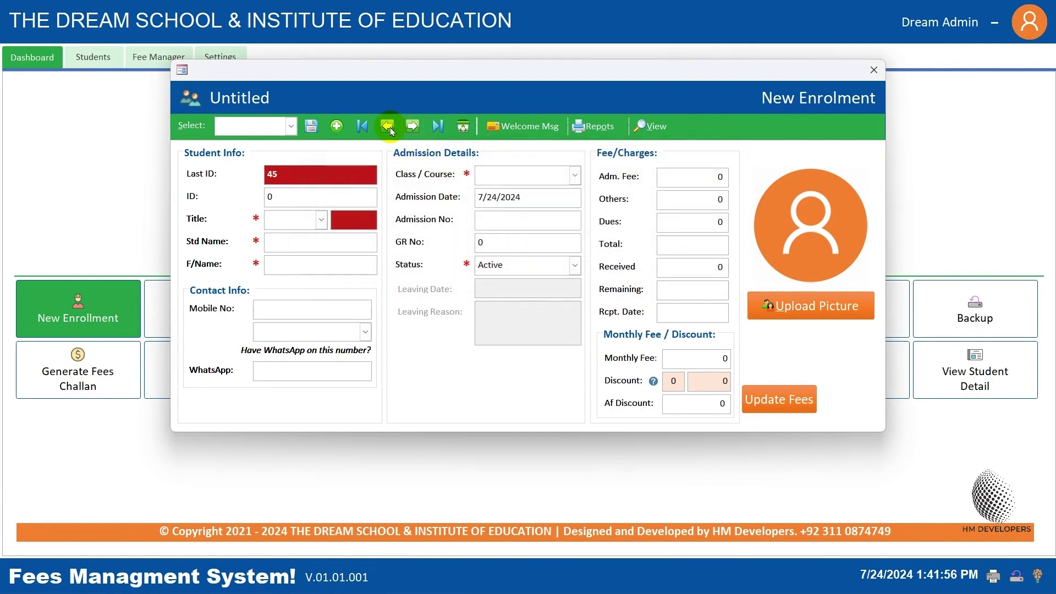
Browse backward and forward through the student records, then view the first record and return to the last one.
{"action": "left_click", "coordinate": [388, 126]}
{"action": "left_click", "coordinate": [388, 126]}
{"action": "left_click", "coordinate": [388, 126]}
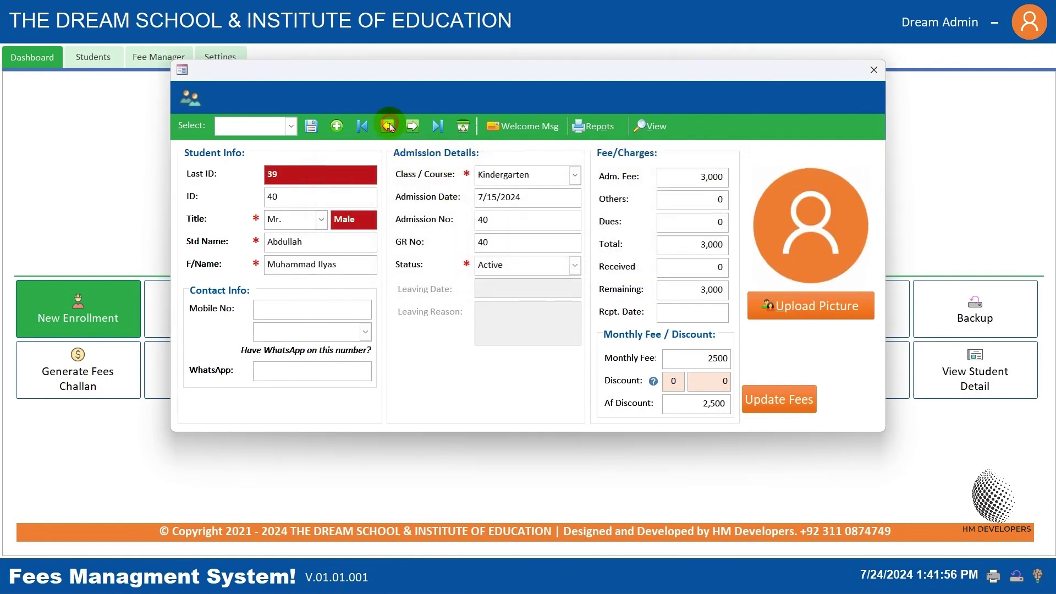
{"action": "left_click", "coordinate": [389, 126]}
{"action": "left_click", "coordinate": [407, 127]}
{"action": "left_click", "coordinate": [407, 127]}
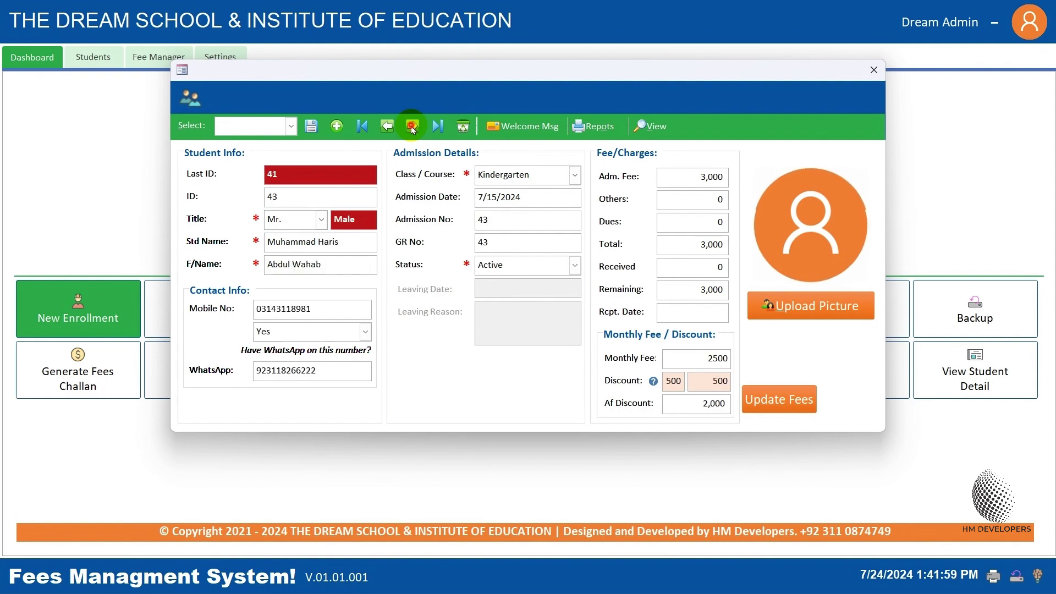
{"action": "left_click", "coordinate": [407, 127]}
{"action": "left_click", "coordinate": [407, 127]}
{"action": "left_click", "coordinate": [363, 126]}
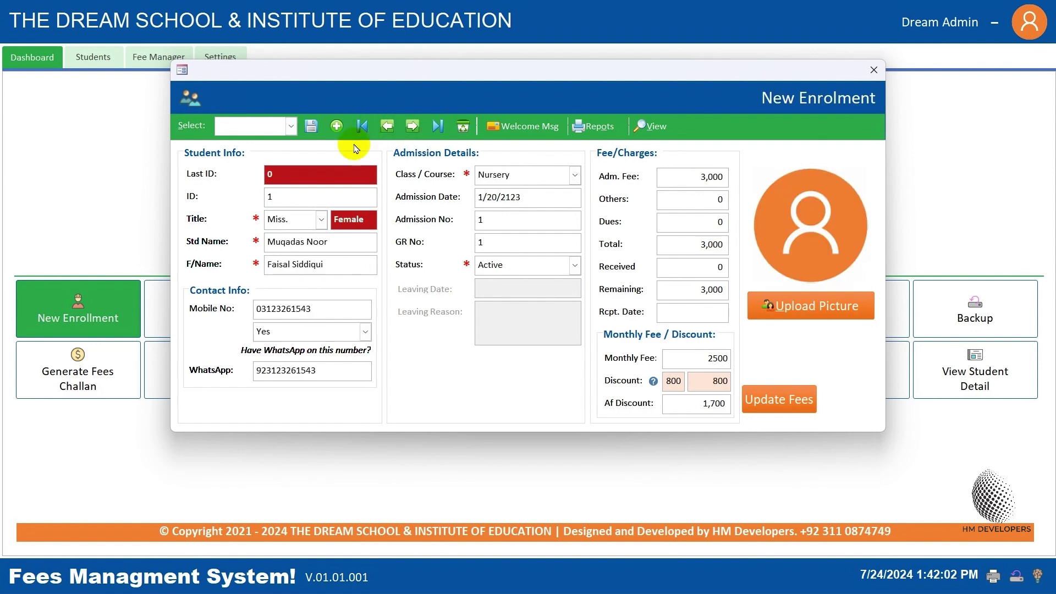
{"action": "left_click", "coordinate": [440, 127]}
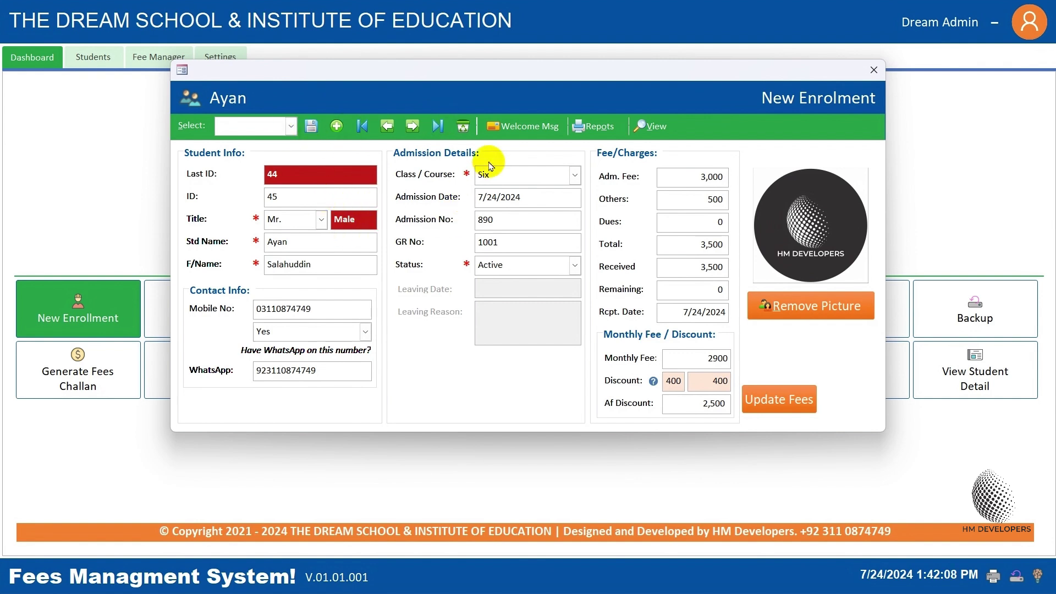
Request deletion of the current student's enrolment record along with its related records, but decline the confirmation.
{"action": "left_click", "coordinate": [463, 127]}
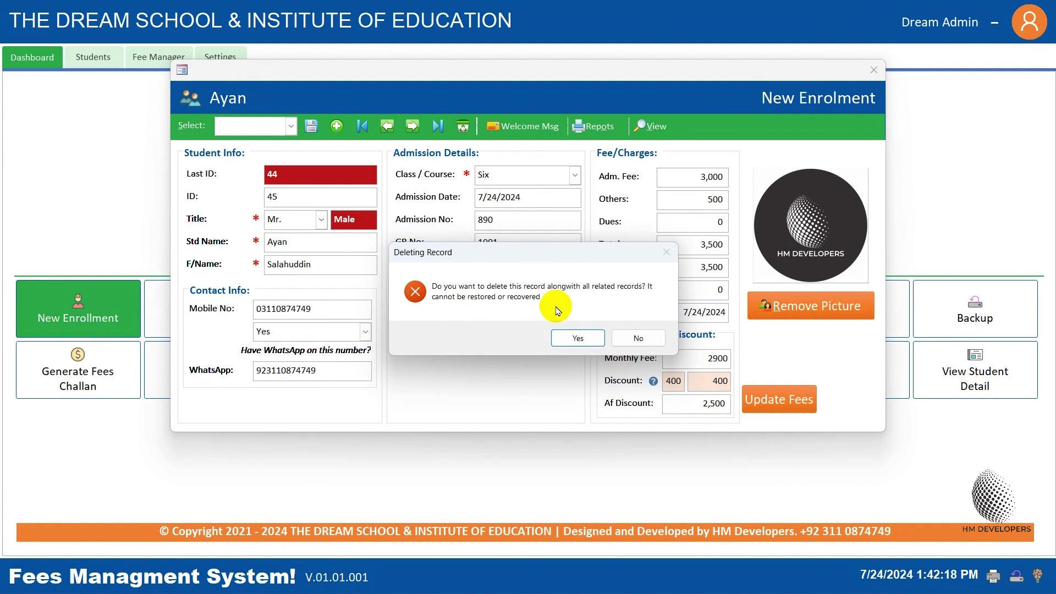
{"action": "left_click_drag", "start_coordinate": [535, 261], "coordinate": [542, 256]}
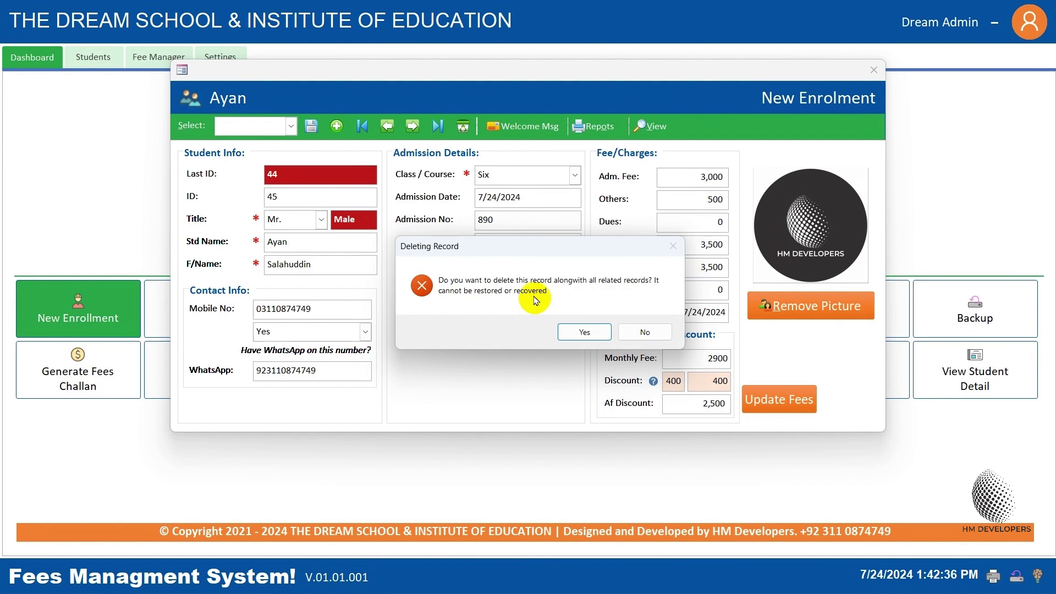
{"action": "mouse_move", "coordinate": [472, 253]}
{"action": "left_mouse_down"}
{"action": "mouse_move", "coordinate": [453, 251]}
{"action": "mouse_move", "coordinate": [487, 248]}
{"action": "left_mouse_up"}
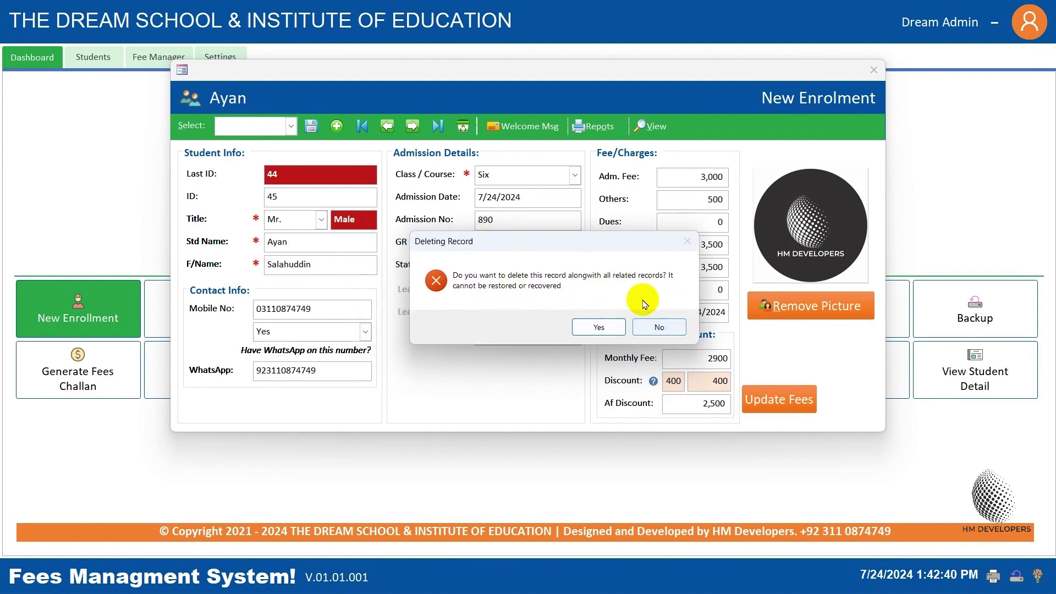
{"action": "left_click", "coordinate": [660, 327]}
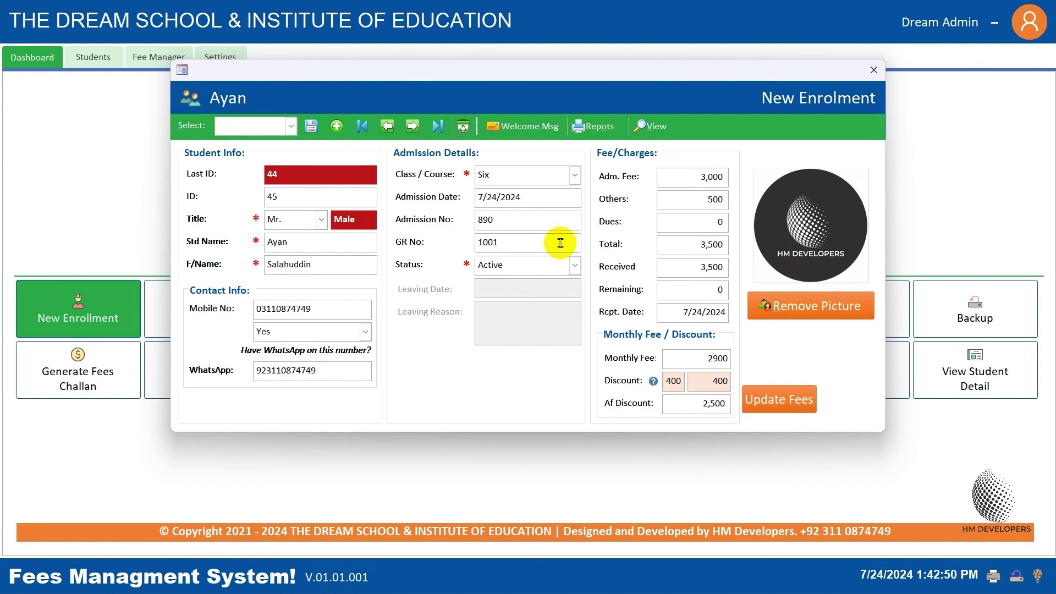
Examine the status choices available for the student in the admission details, keeping the status Active.
{"action": "left_click", "coordinate": [574, 265]}
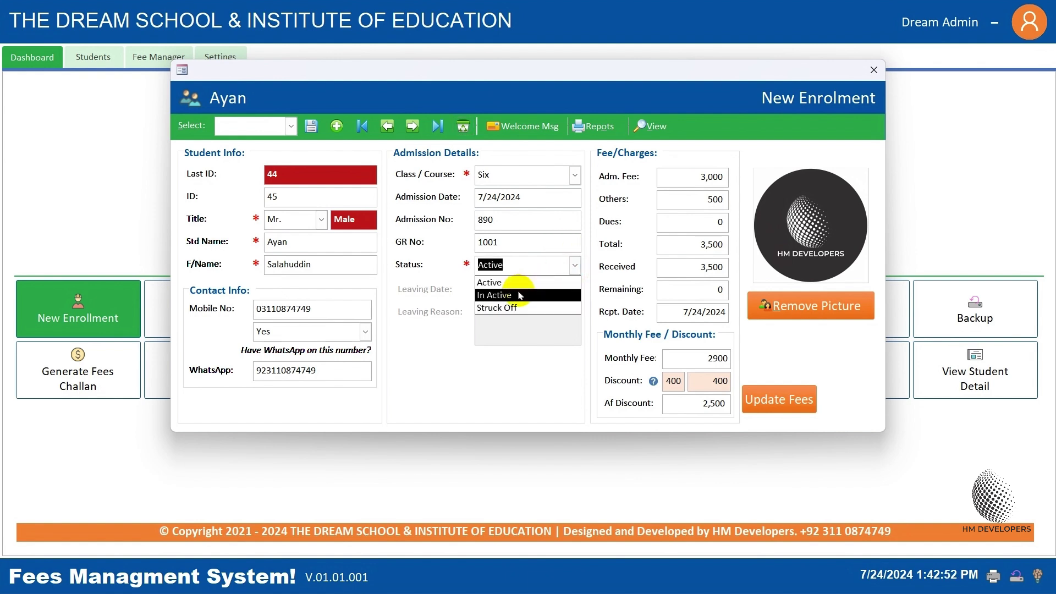
{"action": "left_click", "coordinate": [578, 267]}
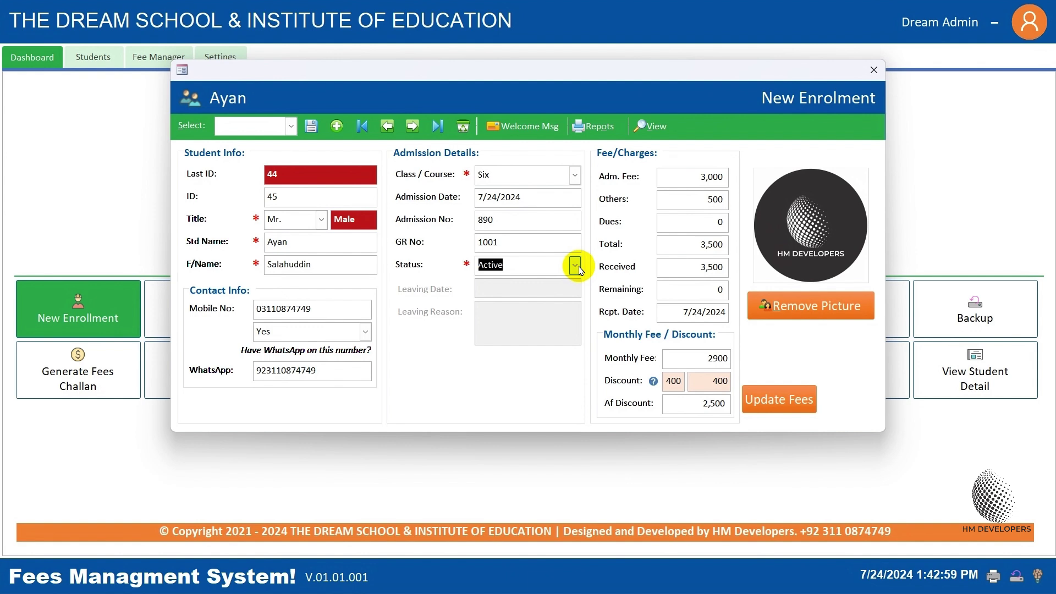
{"action": "left_click", "coordinate": [577, 267]}
{"action": "left_click", "coordinate": [578, 267]}
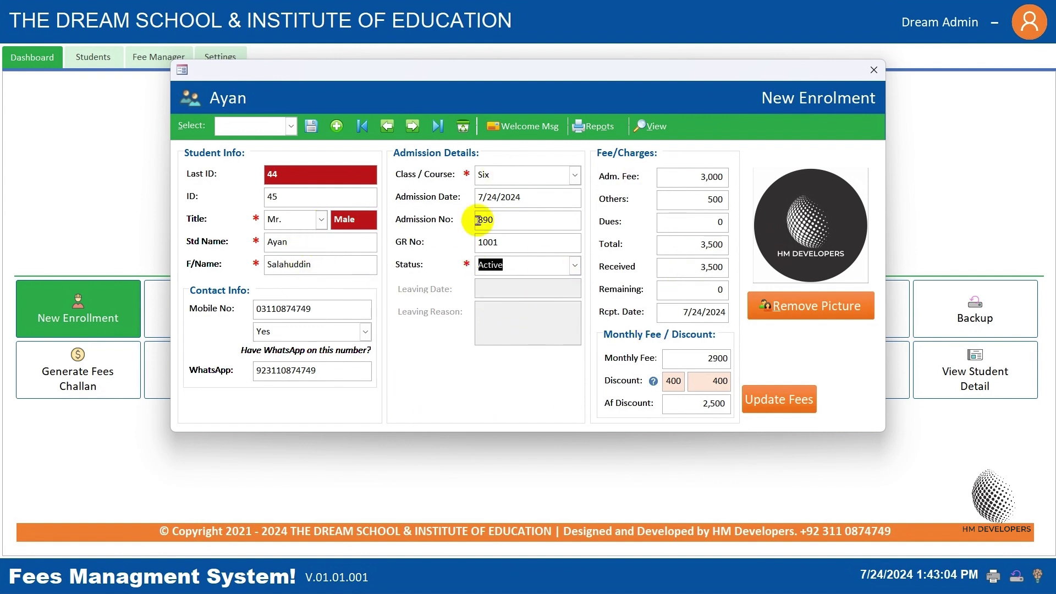
{"action": "left_click", "coordinate": [575, 268]}
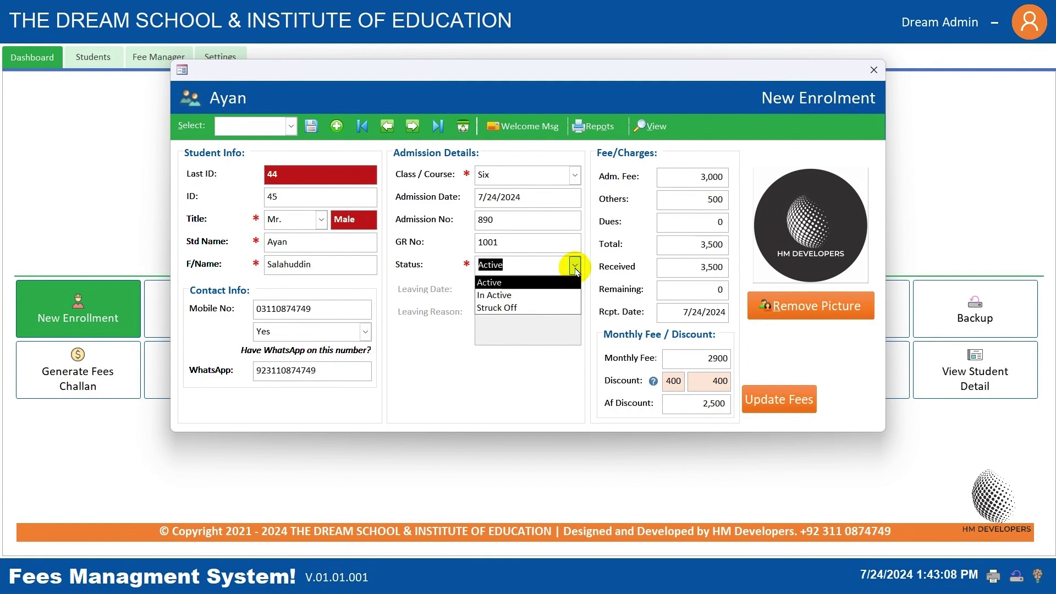
{"action": "left_click", "coordinate": [574, 268]}
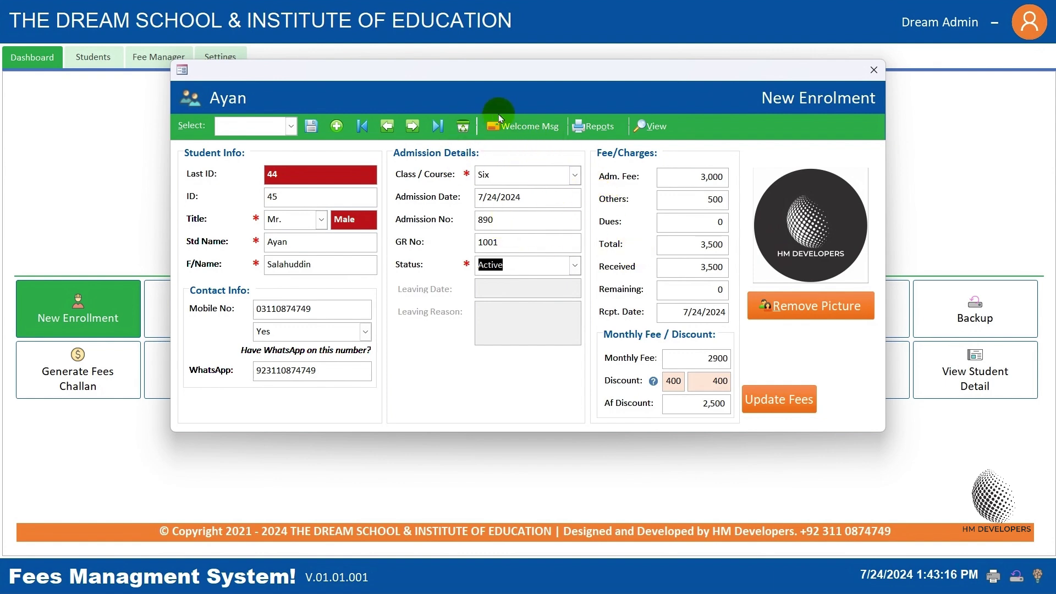
Look at the Text Message option for the welcome message and check the student's mobile number.
{"action": "left_click", "coordinate": [544, 129]}
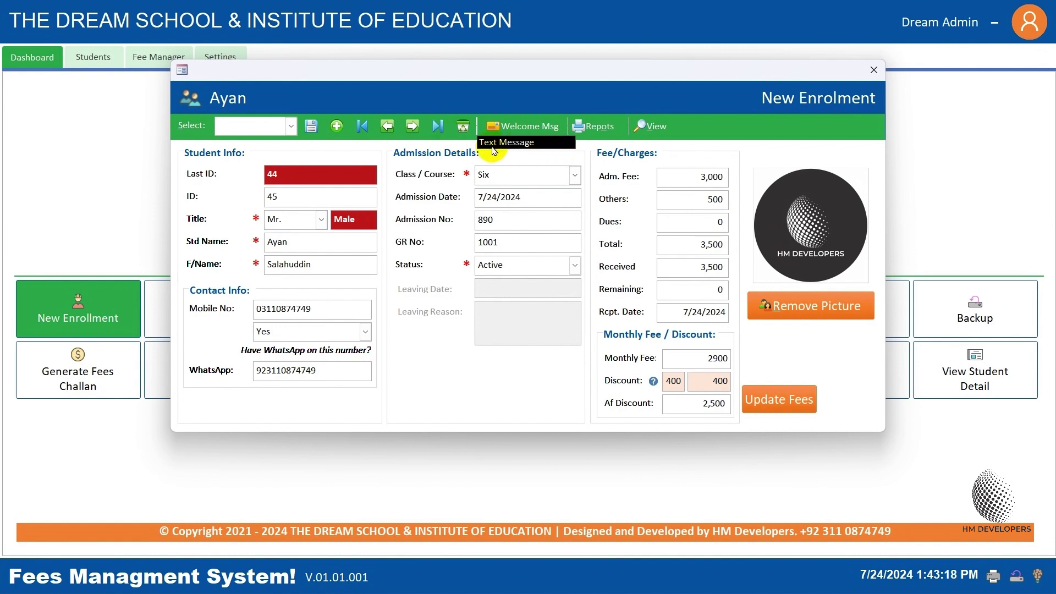
{"action": "left_click", "coordinate": [530, 163]}
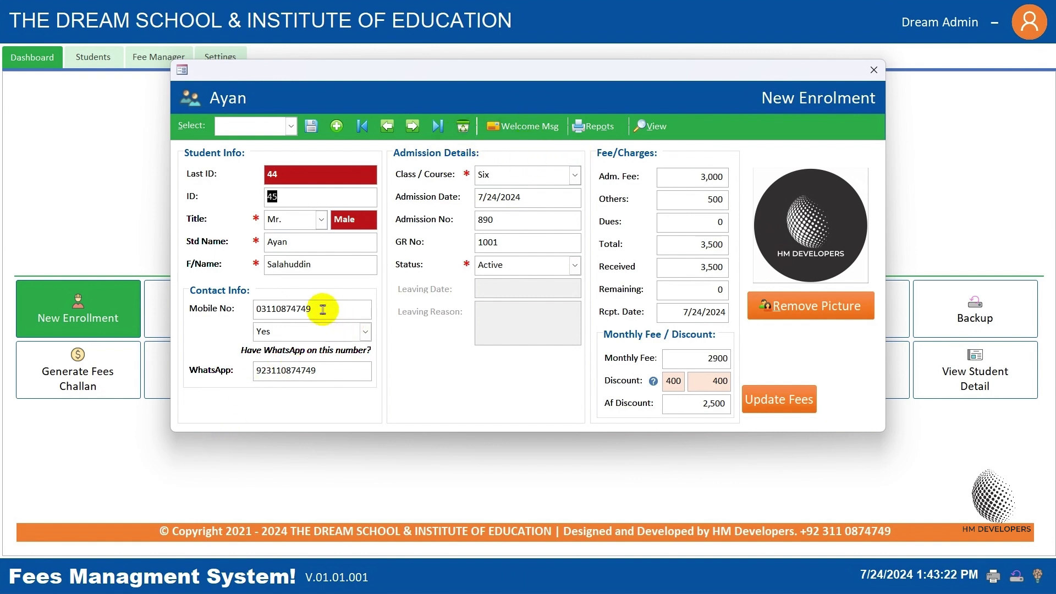
{"action": "left_click_drag", "start_coordinate": [311, 308], "coordinate": [211, 306]}
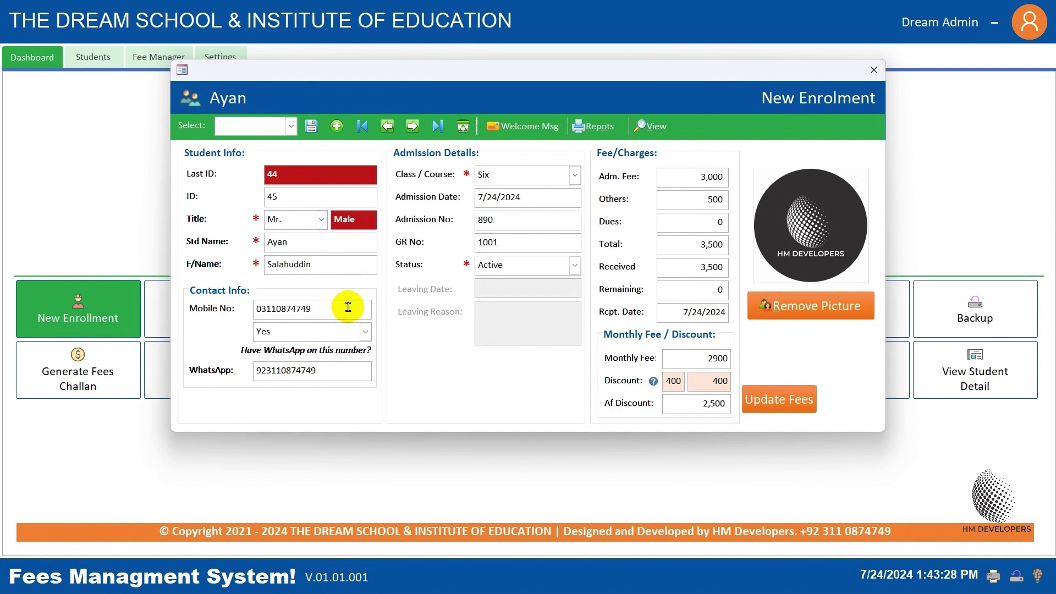
{"action": "left_click", "coordinate": [546, 127]}
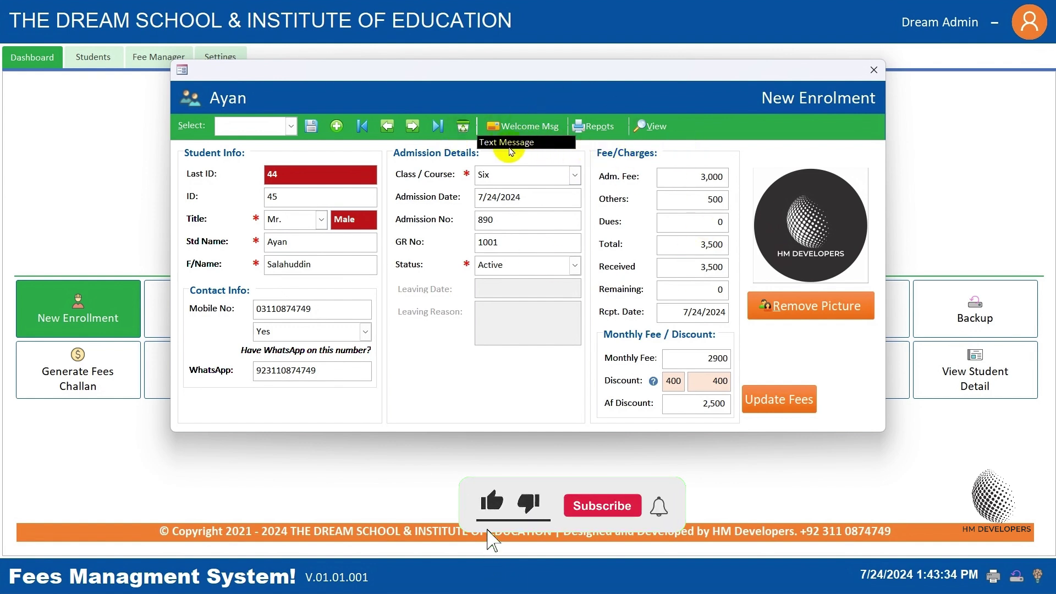
{"action": "left_click", "coordinate": [573, 143]}
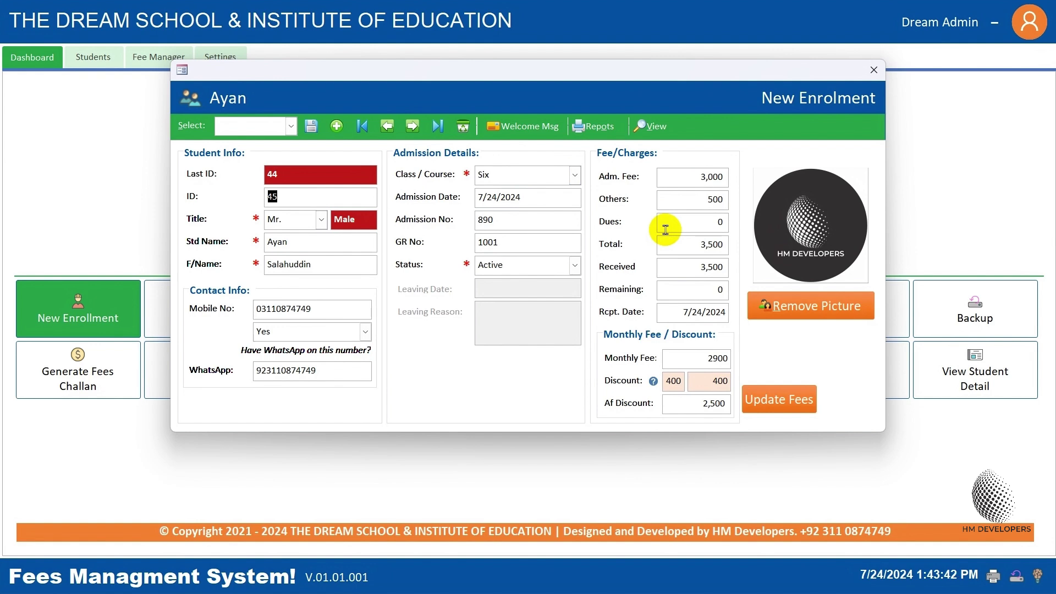
Open the student's Admission Receipt report and examine the fee details on its copies up close.
{"action": "left_click", "coordinate": [585, 129]}
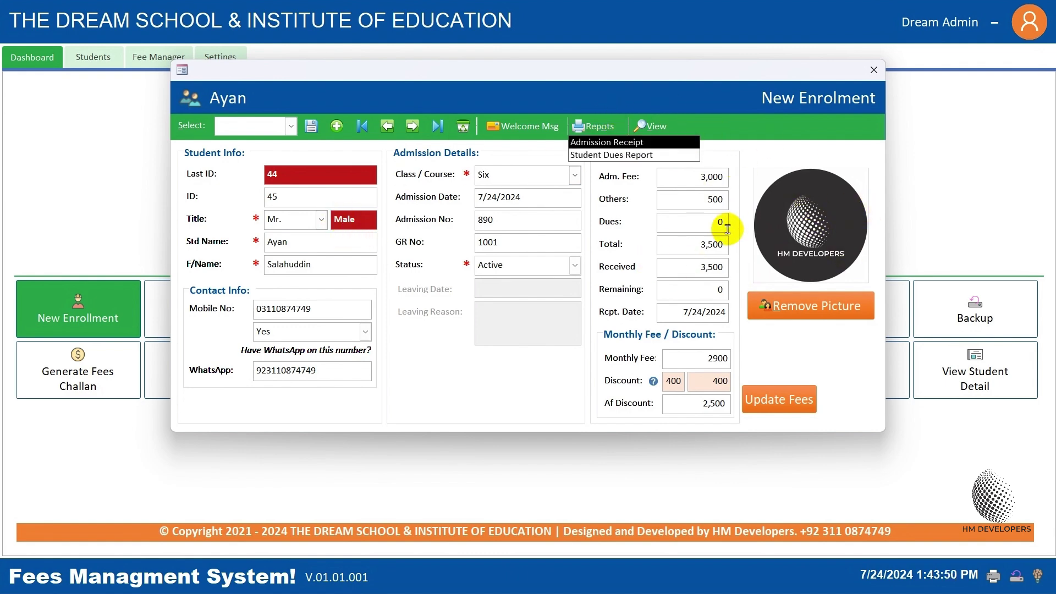
{"action": "left_click", "coordinate": [635, 144]}
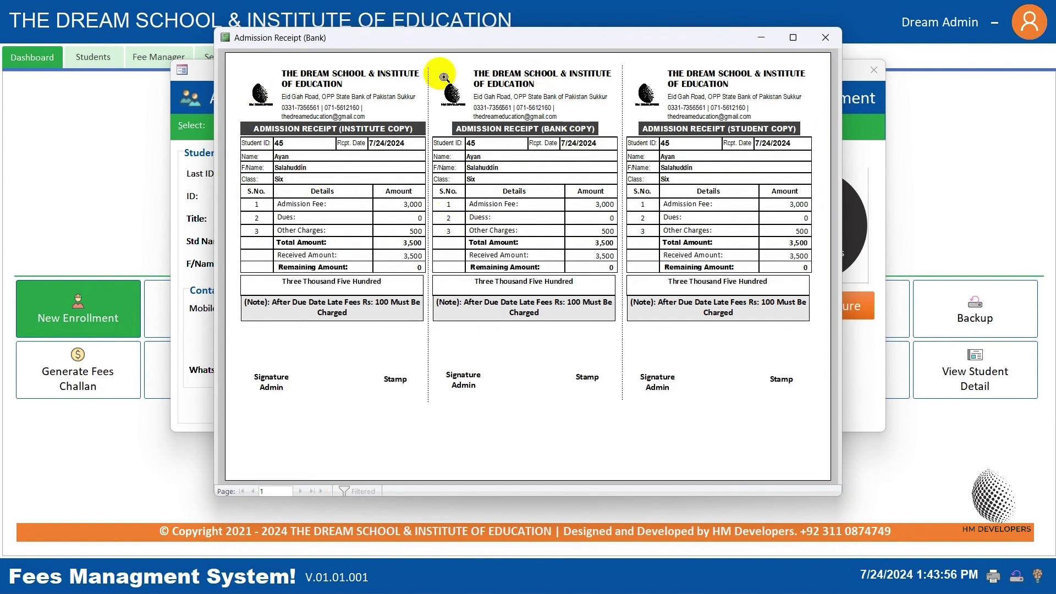
{"action": "left_click", "coordinate": [263, 140]}
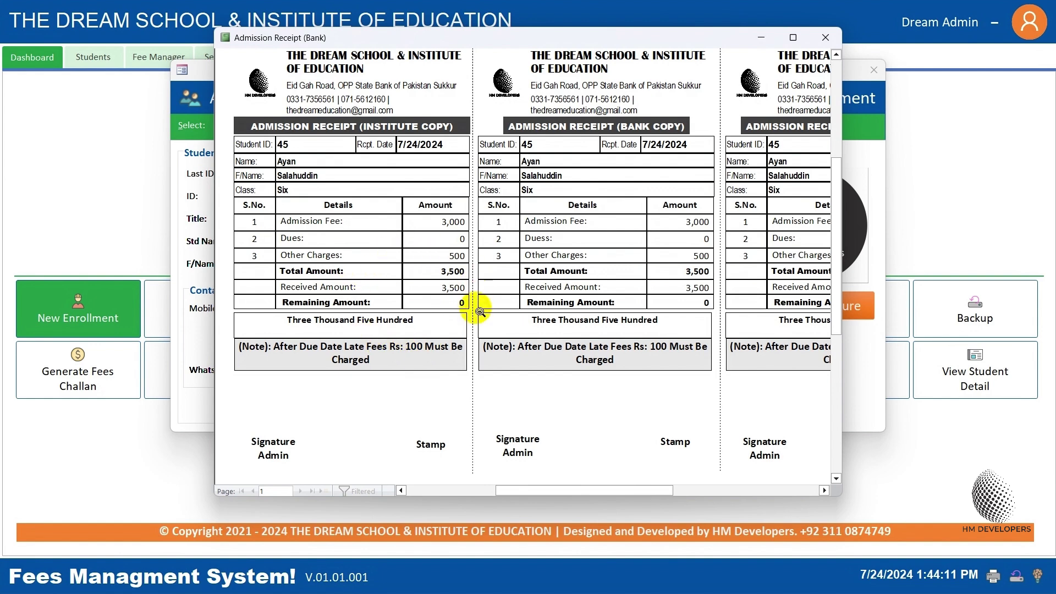
{"action": "left_click", "coordinate": [394, 287]}
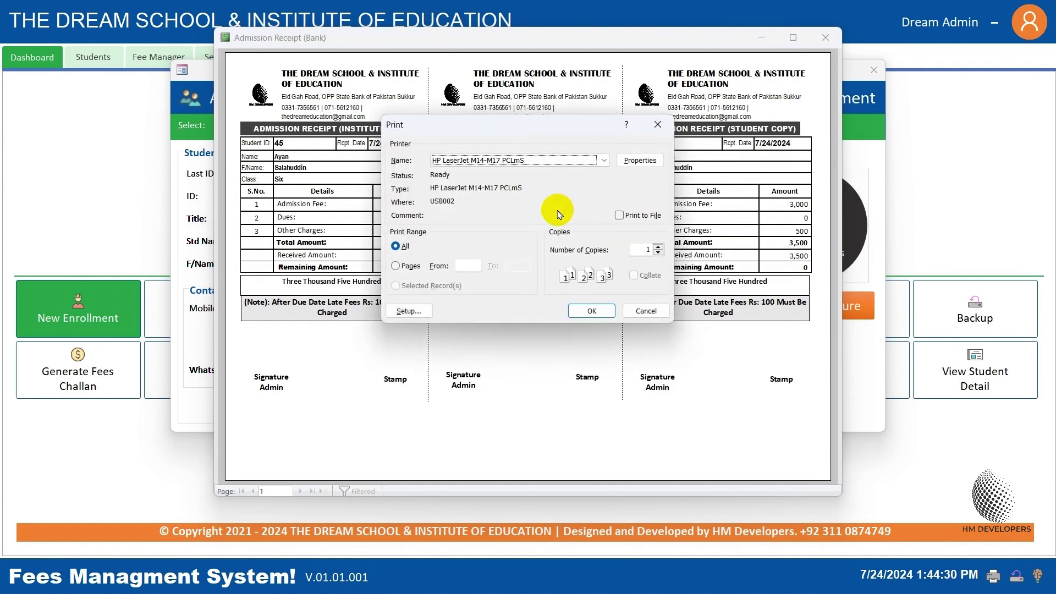
Print the admission receipt with Microsoft Print to PDF and save it to the Desktop, replacing the existing PDF named after the student.
{"action": "left_click", "coordinate": [583, 160]}
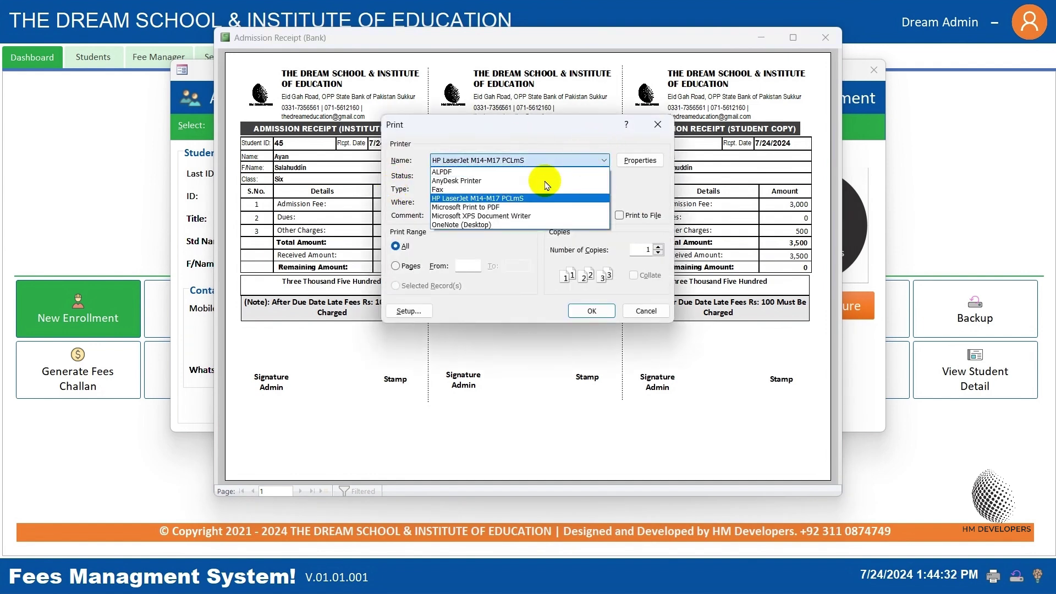
{"action": "left_click", "coordinate": [472, 209]}
{"action": "left_click", "coordinate": [583, 310]}
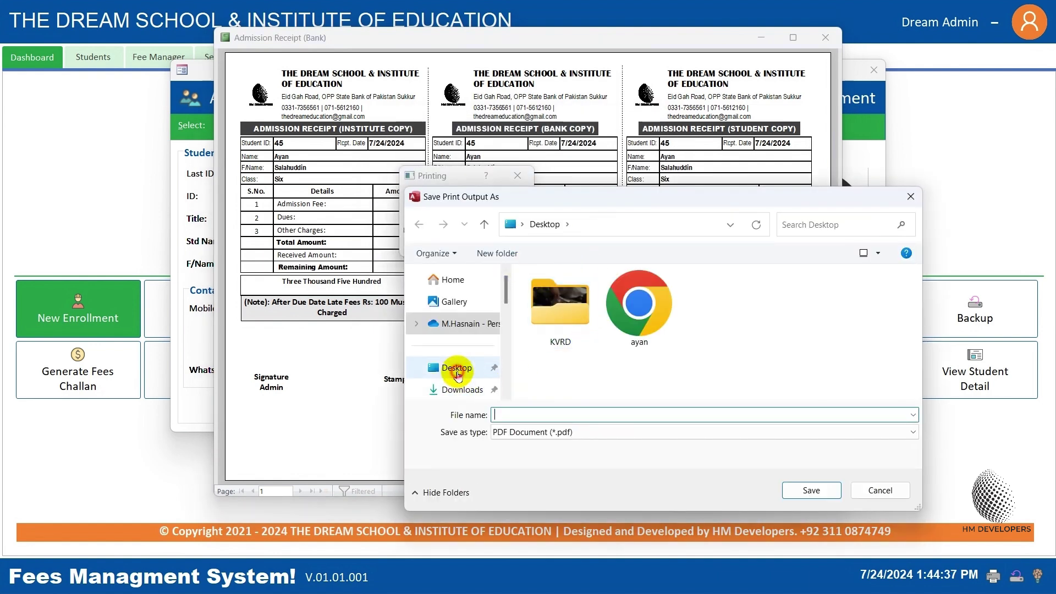
{"action": "left_click", "coordinate": [457, 372]}
{"action": "left_click", "coordinate": [575, 418]}
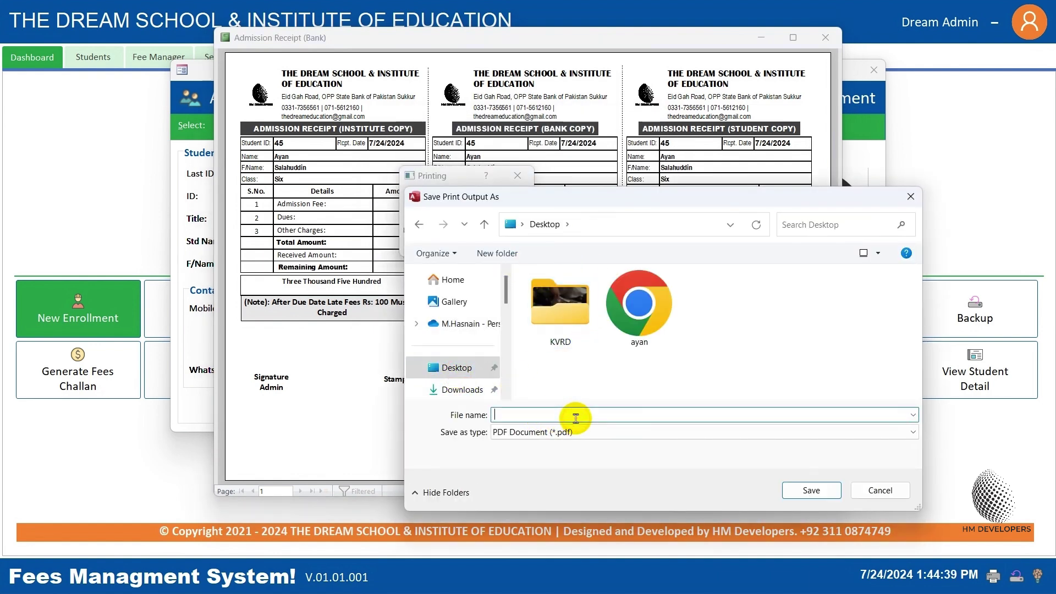
{"action": "type", "text": "aya"}
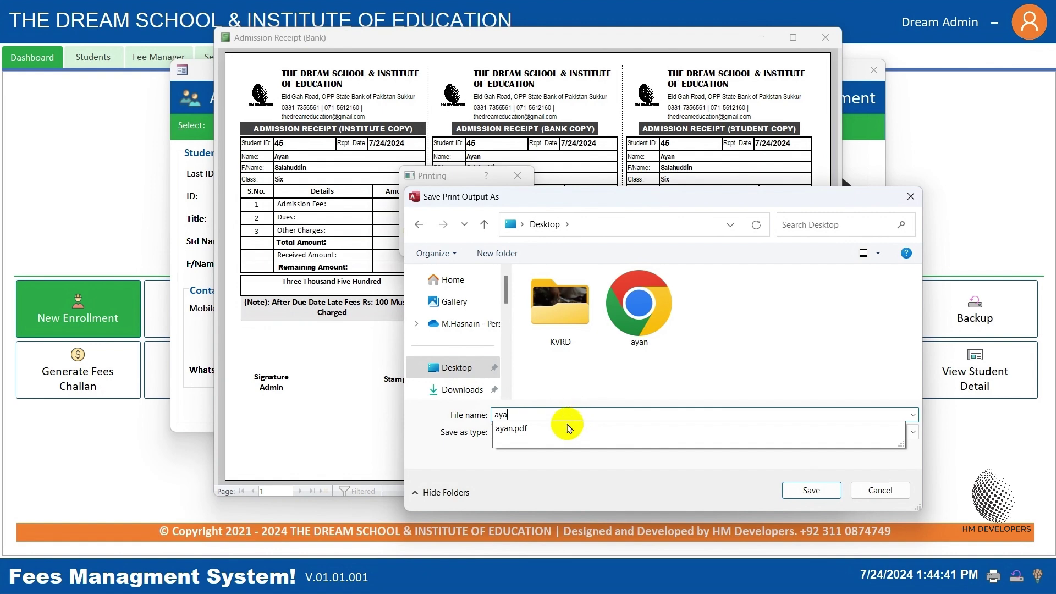
{"action": "left_click", "coordinate": [568, 429]}
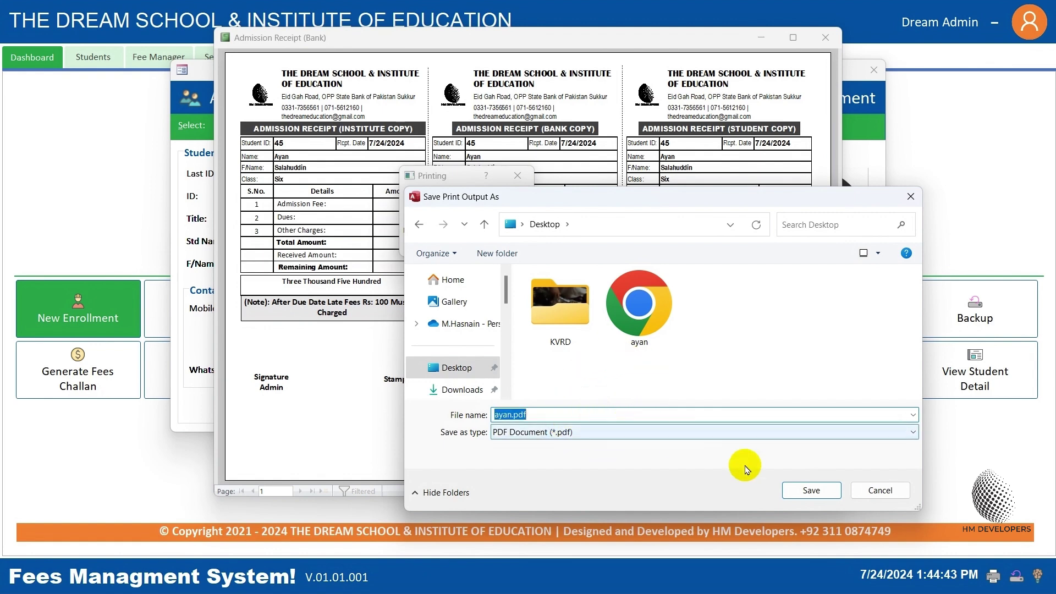
{"action": "left_click", "coordinate": [811, 491]}
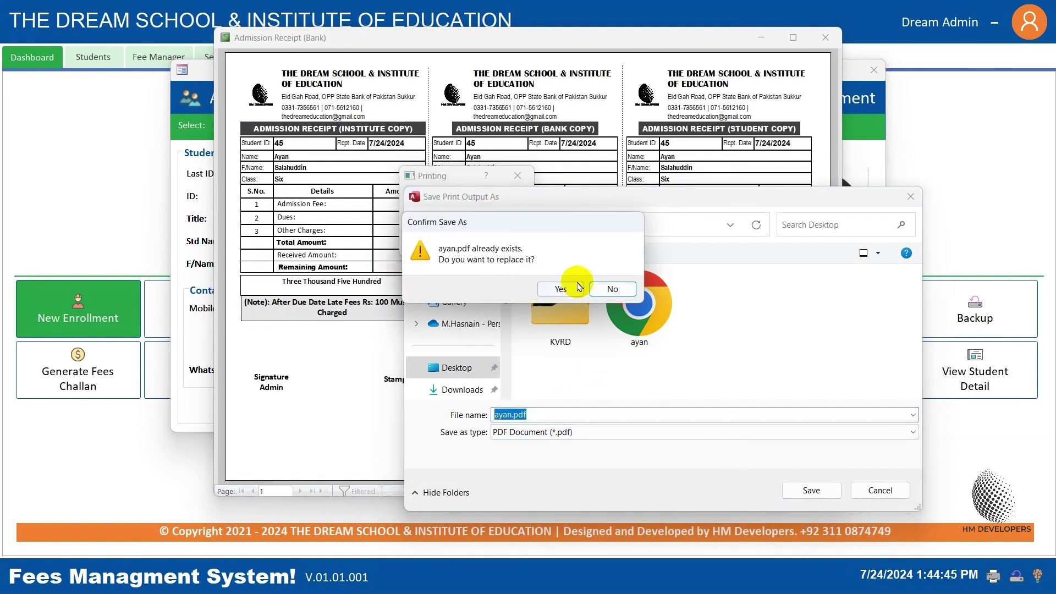
{"action": "left_click", "coordinate": [578, 287]}
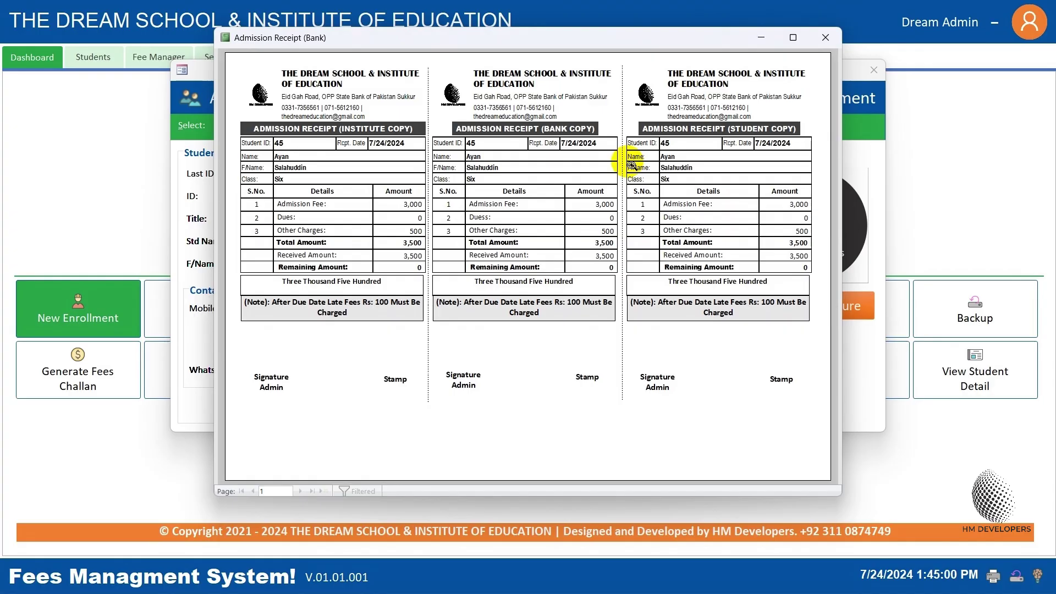
View the saved receipt PDF from the desktop in Chrome, check its print preview, and close both the PDF and the receipt report.
{"action": "key", "text": "super+d"}
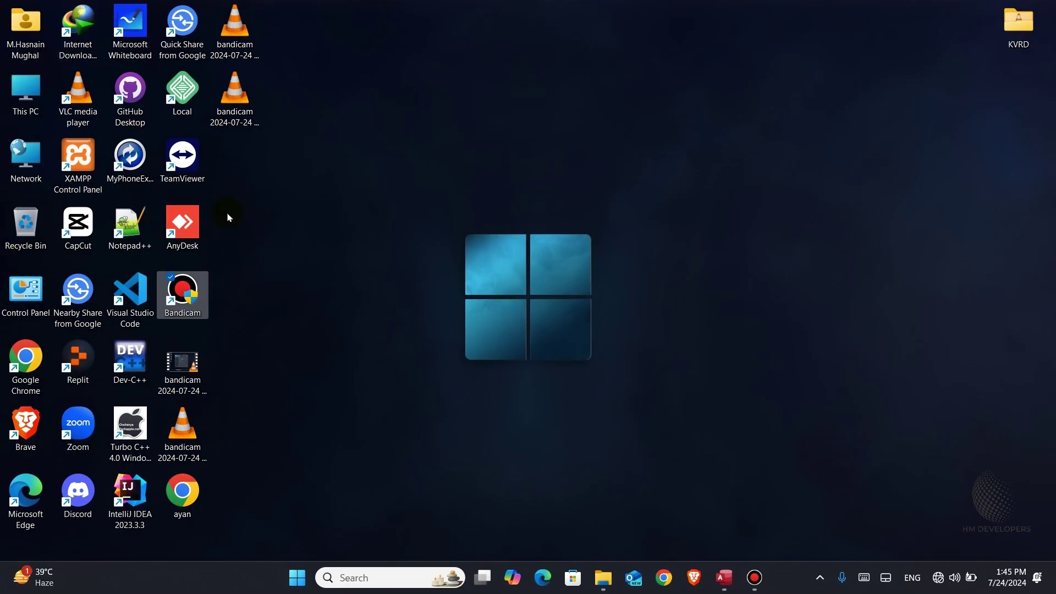
{"action": "mouse_move", "coordinate": [740, 592]}
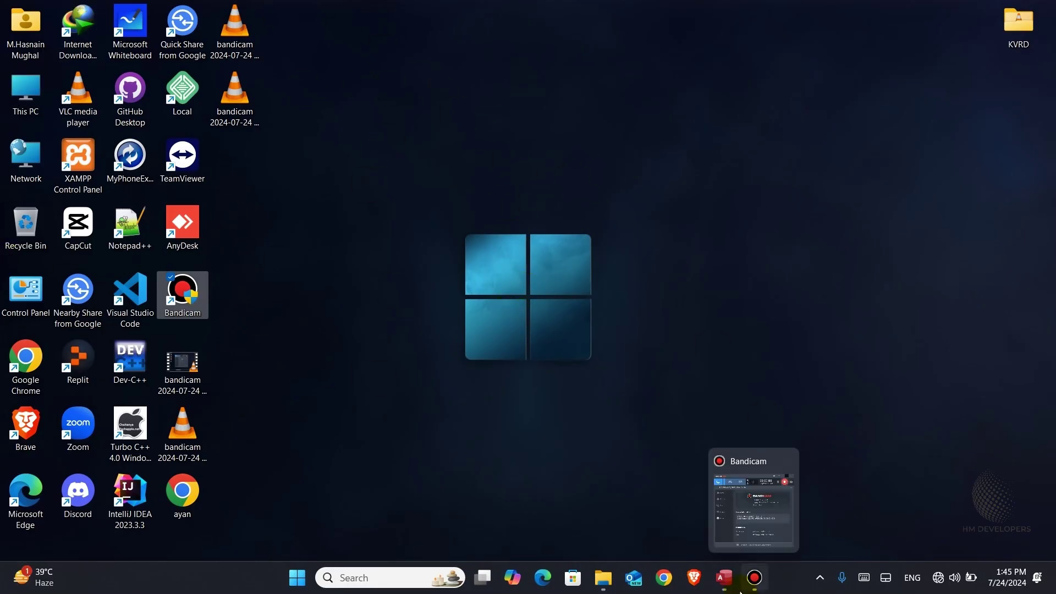
{"action": "left_click", "coordinate": [188, 507]}
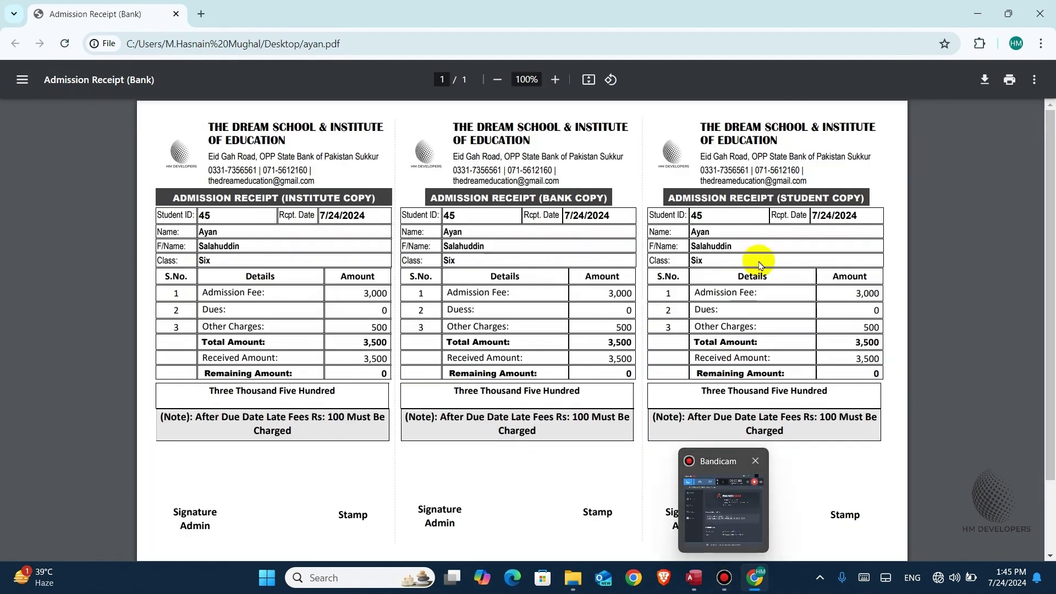
{"action": "left_click", "coordinate": [574, 237]}
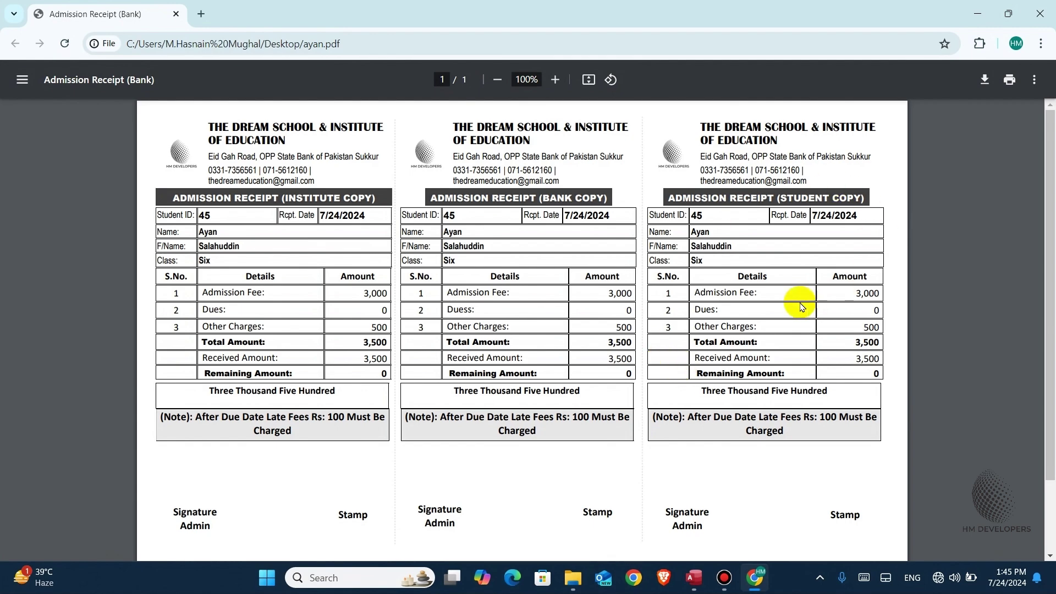
{"action": "key", "text": "ctrl+p"}
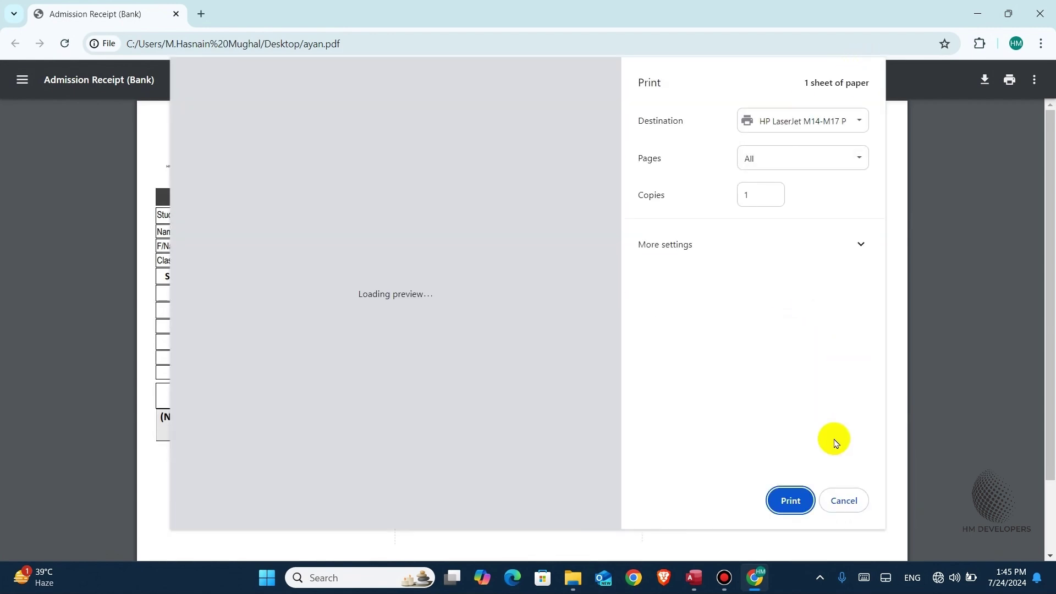
{"action": "left_click", "coordinate": [844, 498]}
{"action": "key", "text": "ctrl+w"}
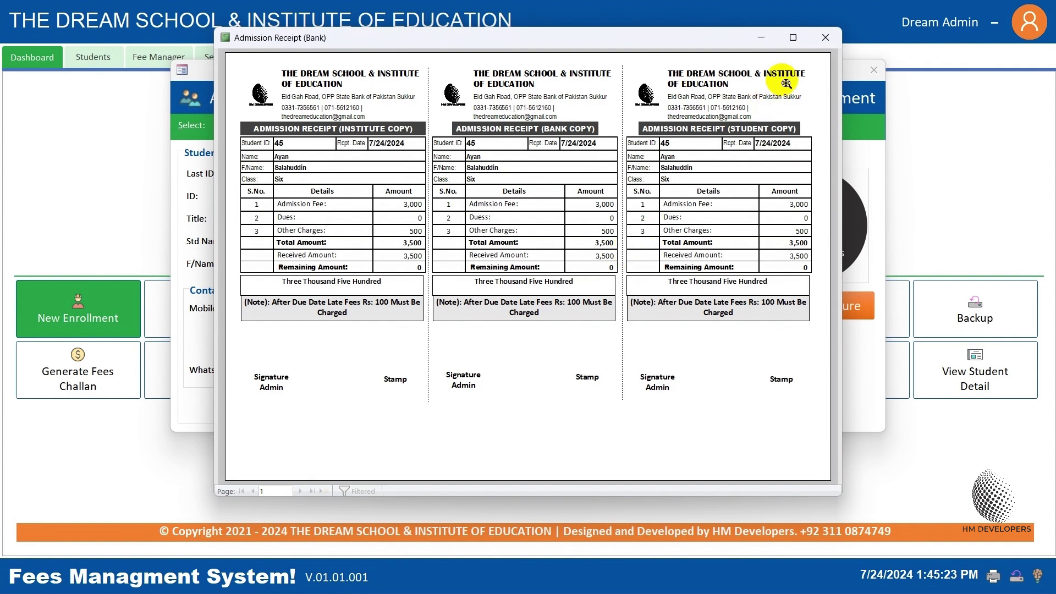
{"action": "left_click", "coordinate": [823, 38]}
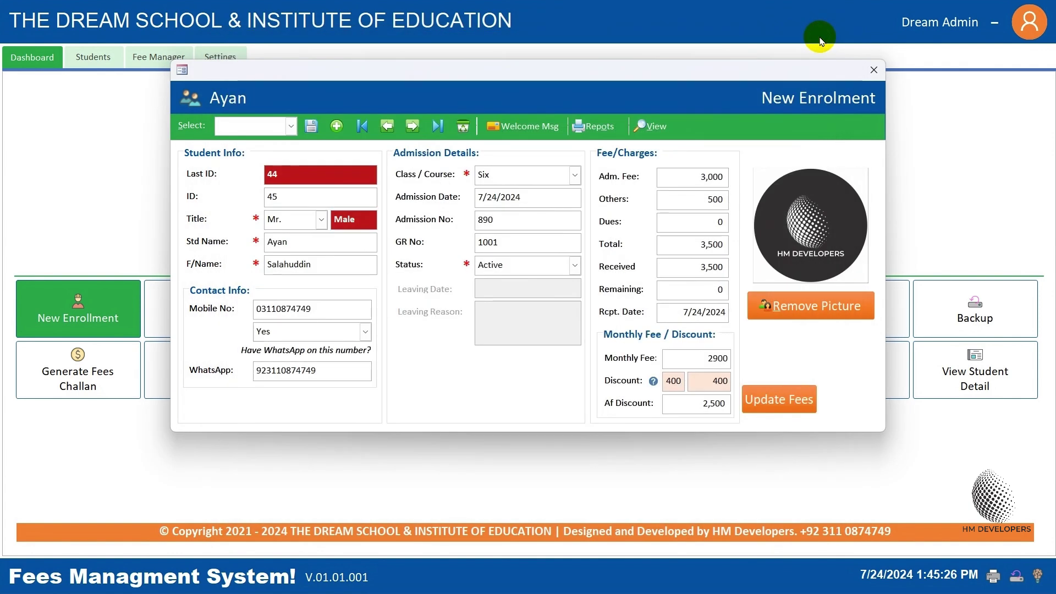
Open the Student Dues Report for the current student's enrolment record.
{"action": "left_click", "coordinate": [588, 132]}
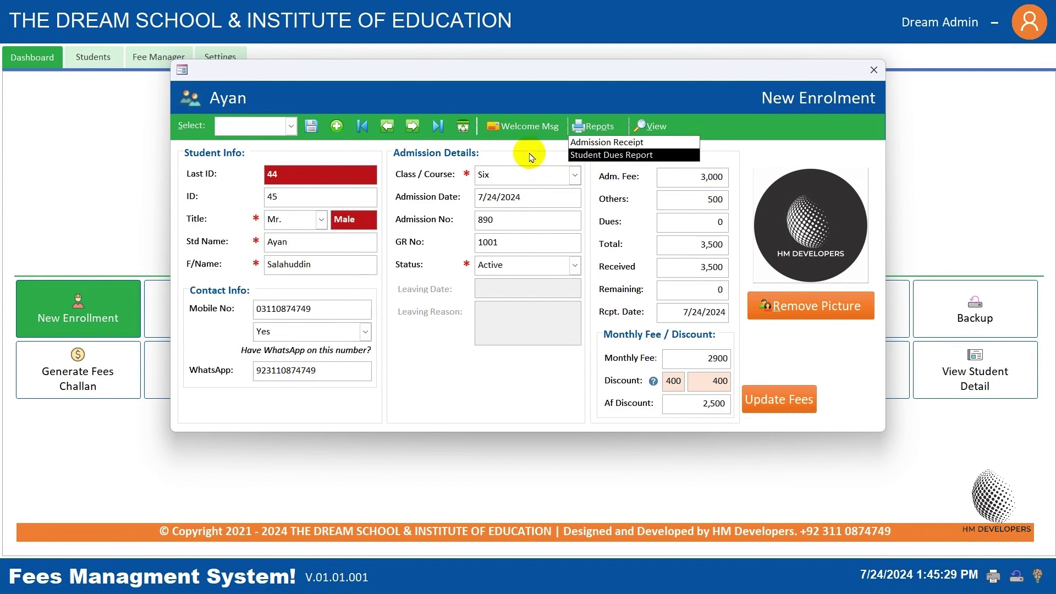
{"action": "left_click", "coordinate": [530, 155]}
{"action": "left_click", "coordinate": [594, 124]}
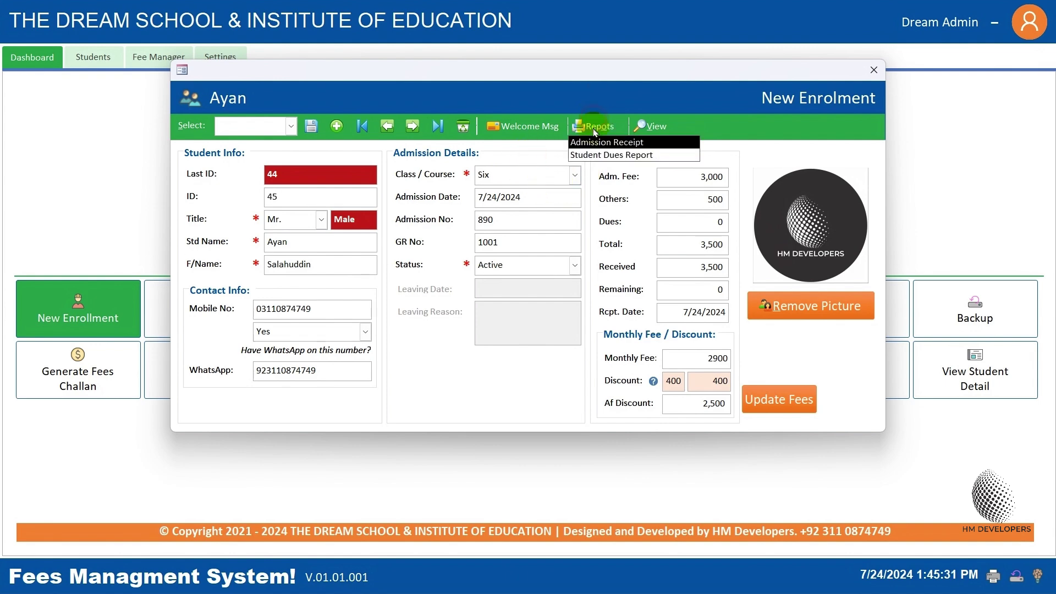
{"action": "left_click", "coordinate": [613, 155]}
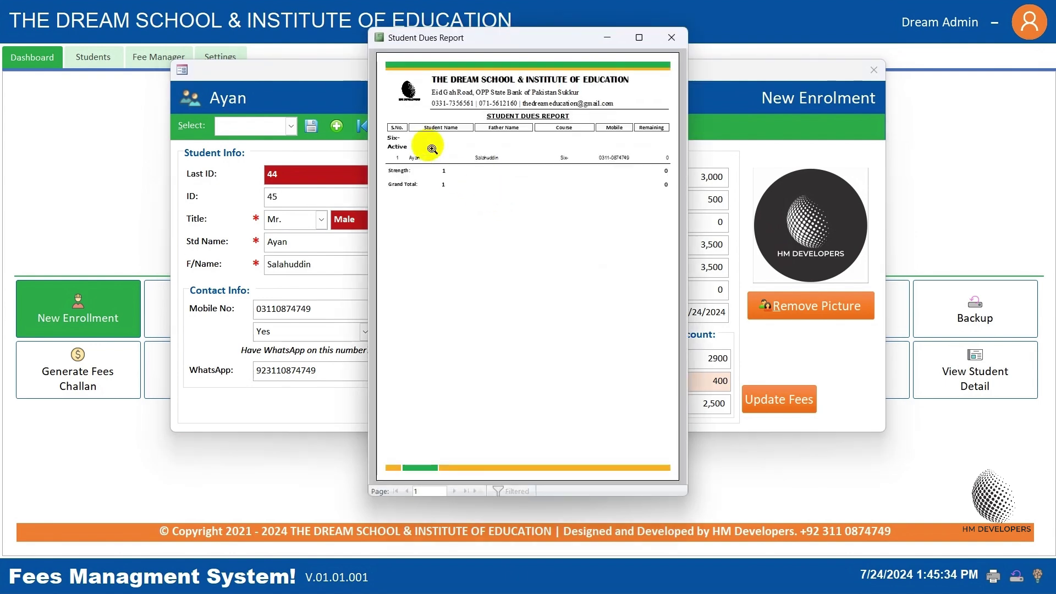
Enlarge the Student Dues Report to full screen, examine the student's row and remaining amount up close, and close the report.
{"action": "left_click", "coordinate": [513, 130]}
{"action": "left_click", "coordinate": [653, 42]}
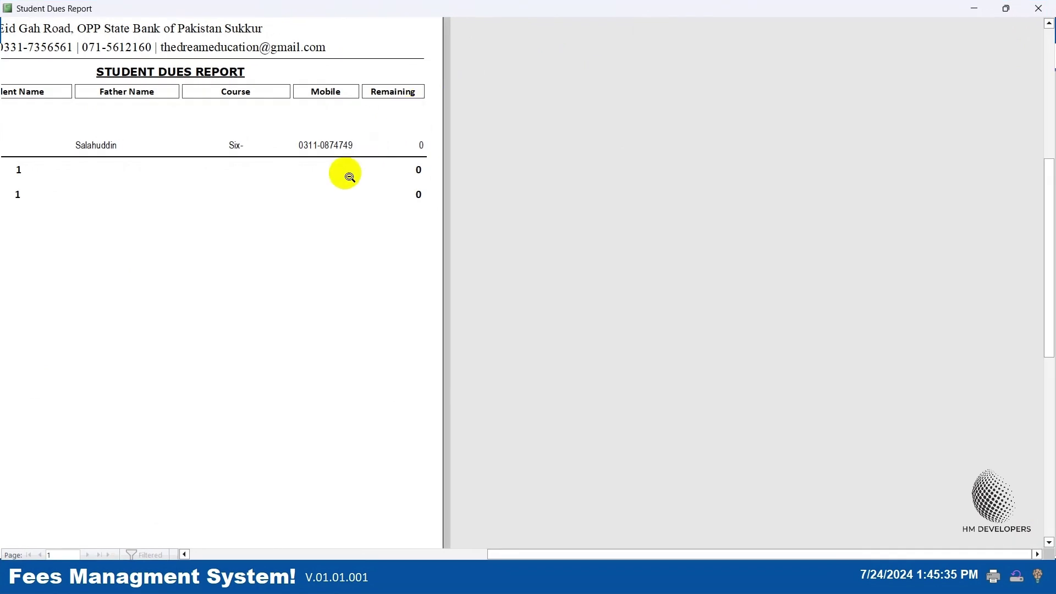
{"action": "left_click", "coordinate": [262, 163]}
{"action": "left_click", "coordinate": [379, 145]}
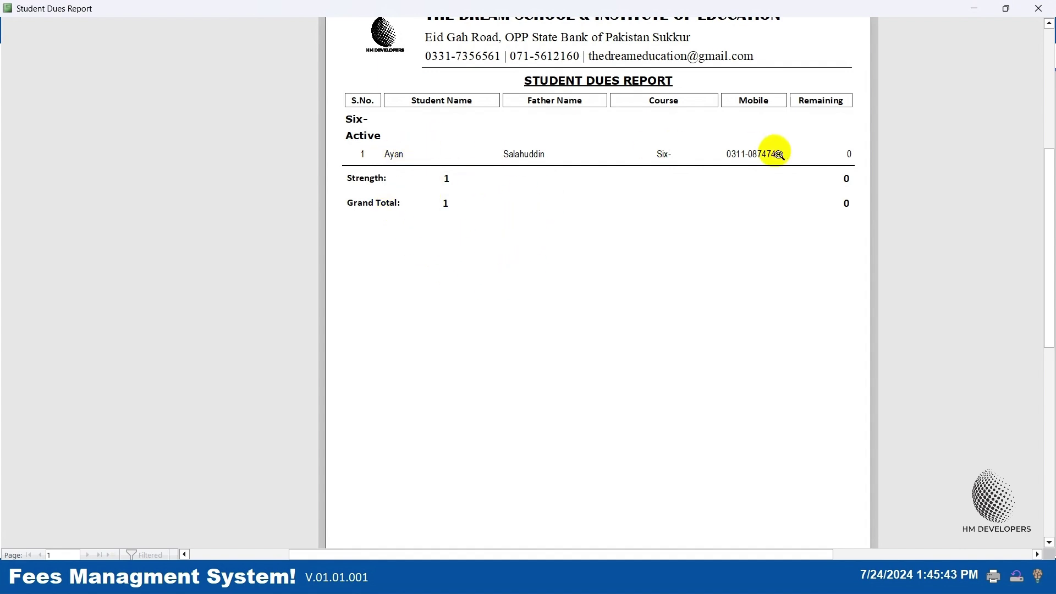
{"action": "left_click", "coordinate": [672, 153]}
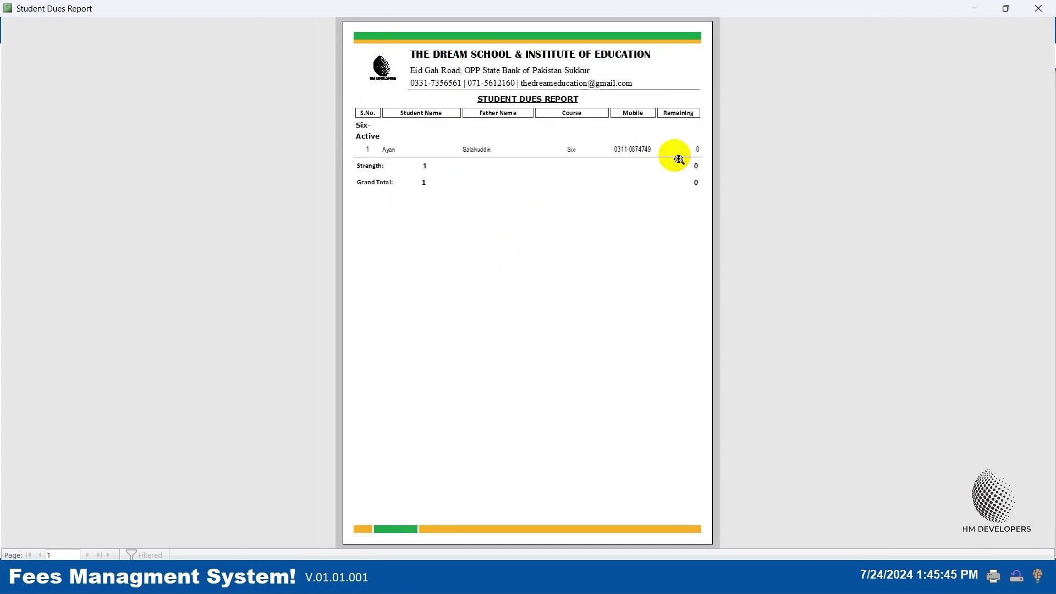
{"action": "left_click", "coordinate": [571, 140]}
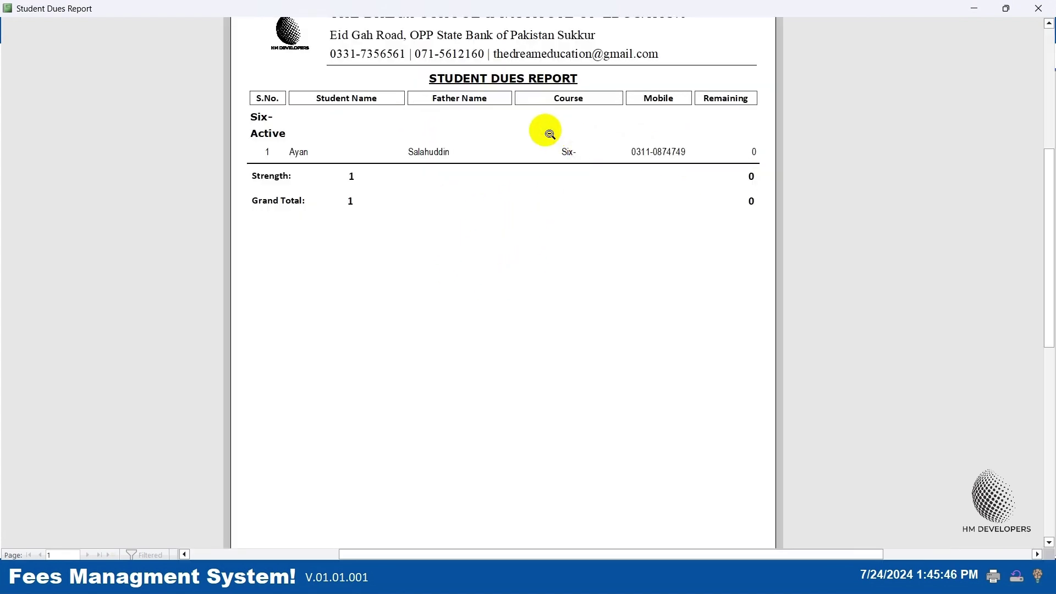
{"action": "left_click", "coordinate": [623, 135]}
{"action": "left_click", "coordinate": [1038, 8]}
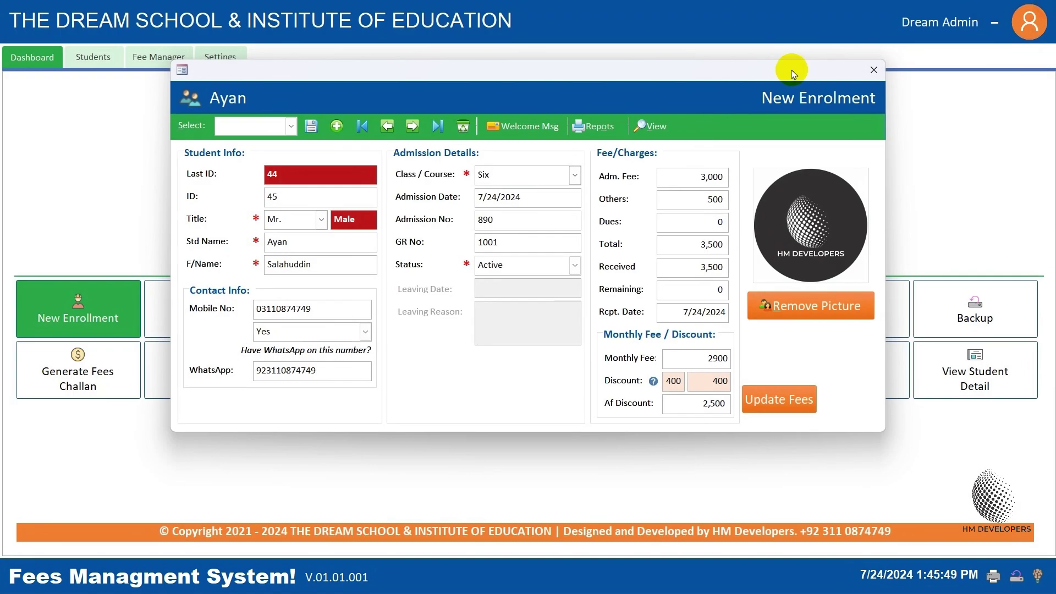
Open the History of the student's enrolment record and review the status changes in its Detail column.
{"action": "left_click", "coordinate": [660, 127]}
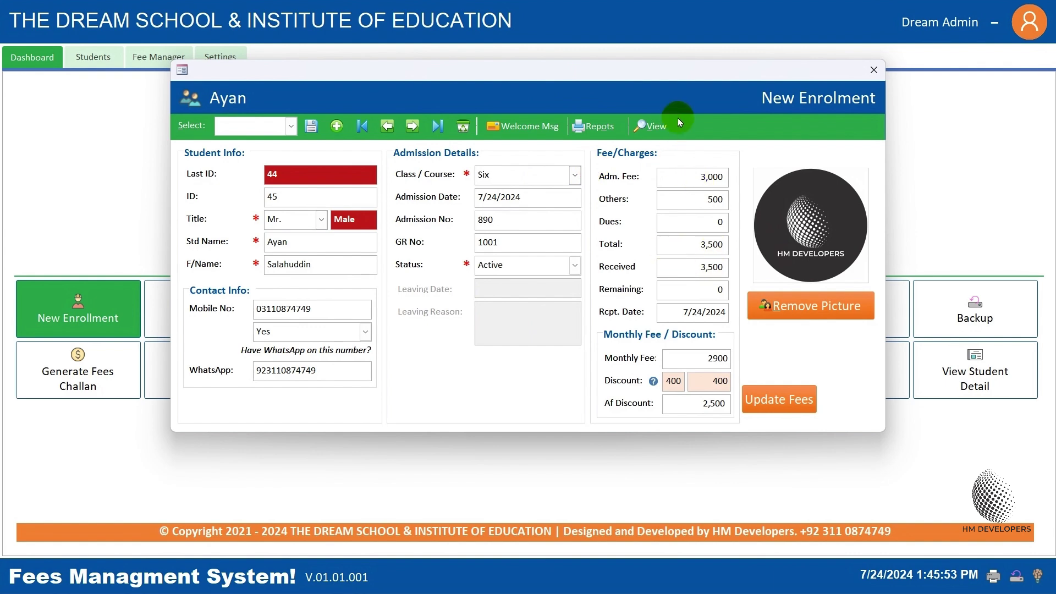
{"action": "left_click", "coordinate": [640, 127]}
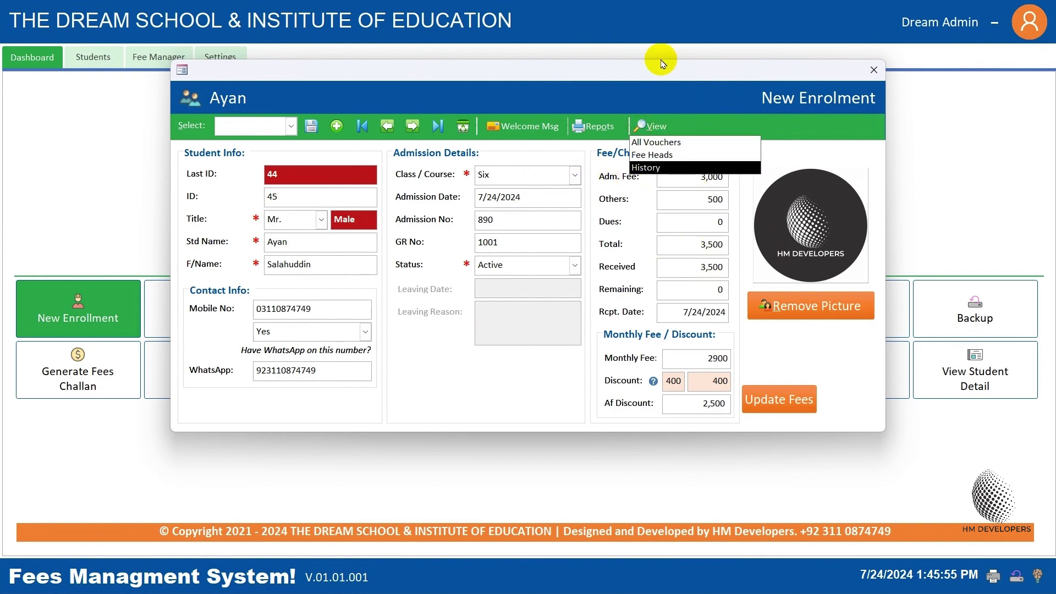
{"action": "left_click", "coordinate": [650, 171]}
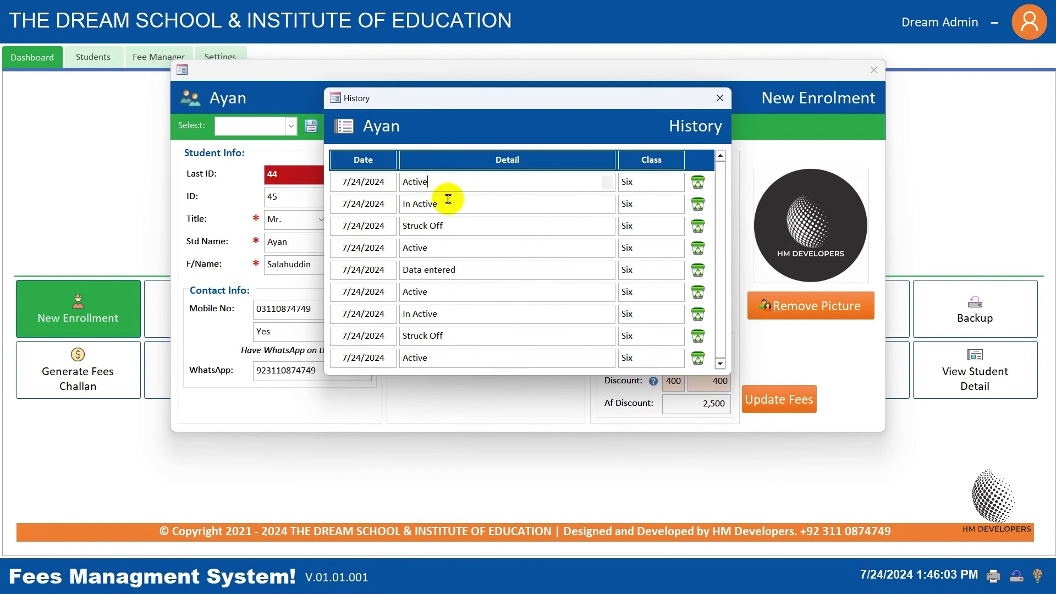
{"action": "left_click_drag", "start_coordinate": [448, 200], "coordinate": [396, 228]}
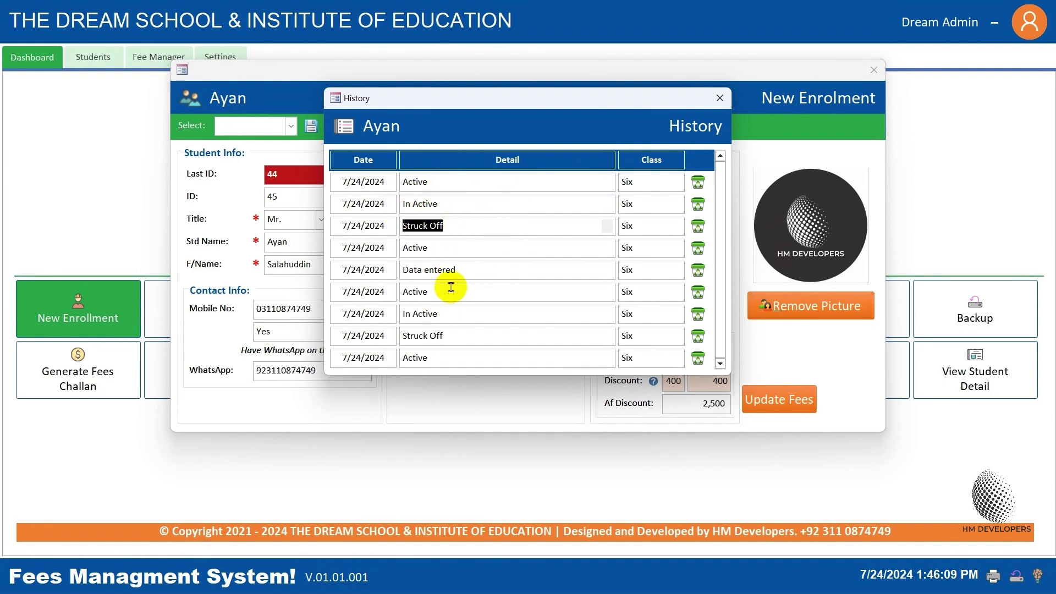
{"action": "left_click_drag", "start_coordinate": [484, 273], "coordinate": [404, 176]}
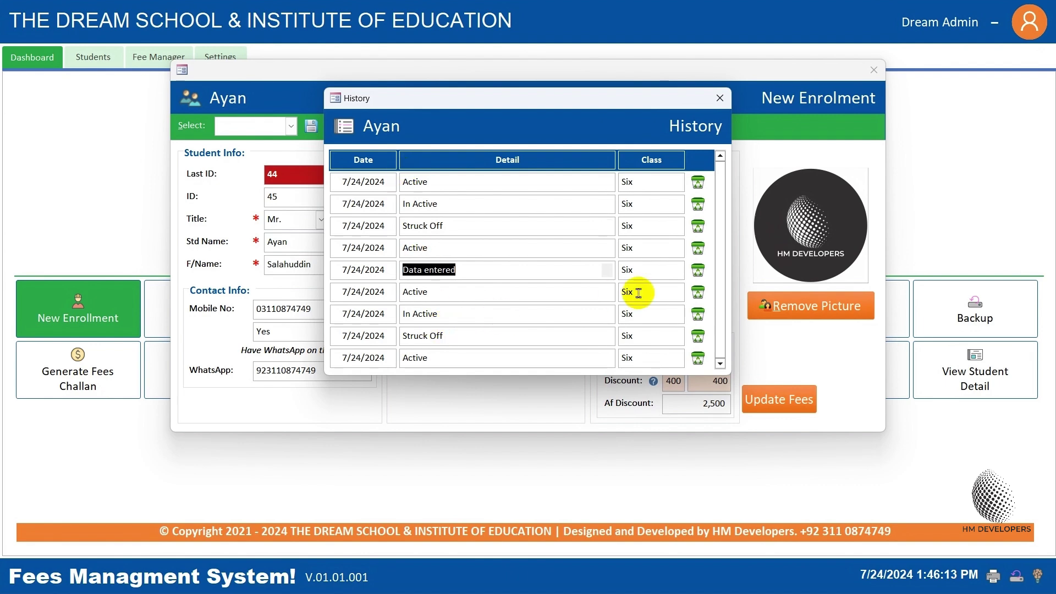
{"action": "left_click", "coordinate": [462, 291]}
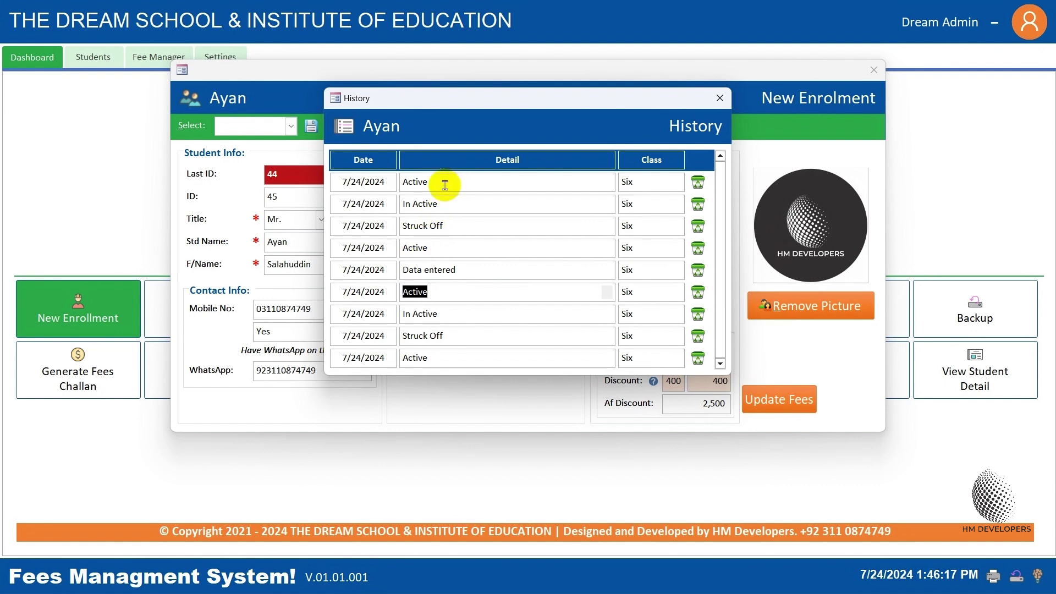
{"action": "left_click", "coordinate": [461, 211]}
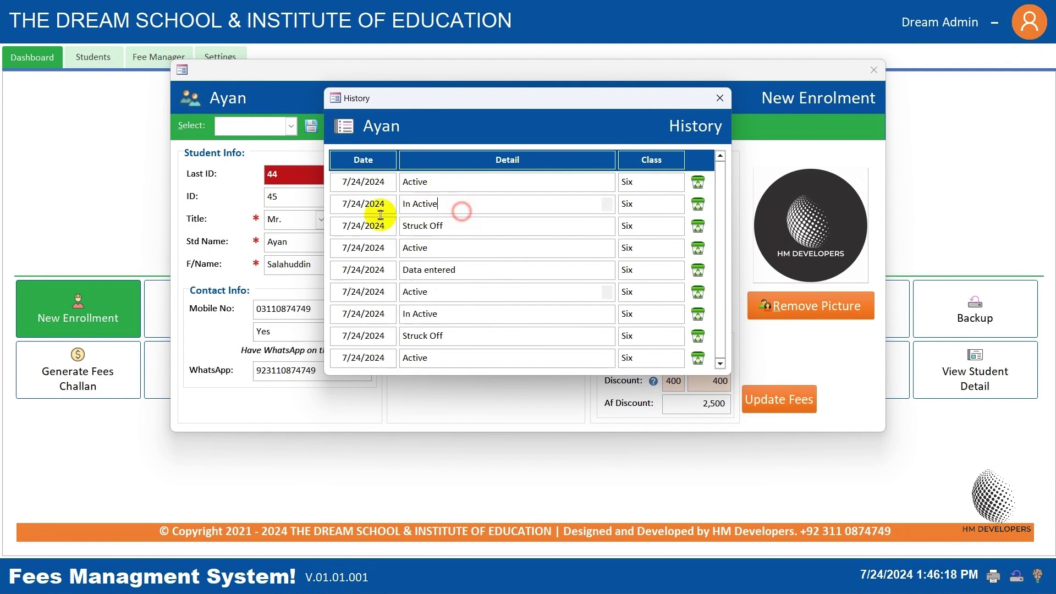
{"action": "left_click", "coordinate": [459, 224]}
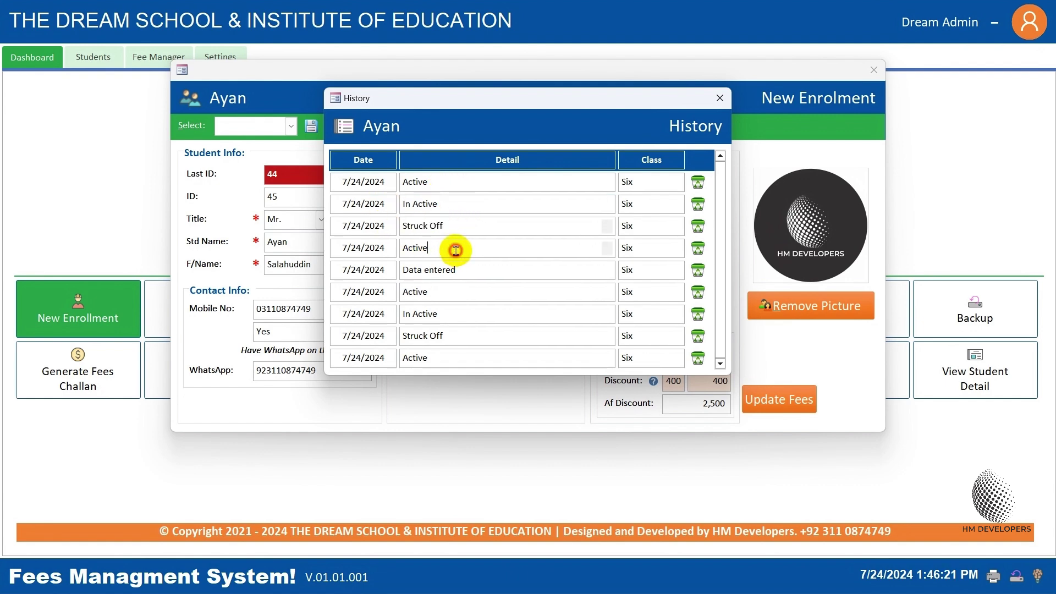
{"action": "left_click_drag", "start_coordinate": [484, 270], "coordinate": [414, 275]}
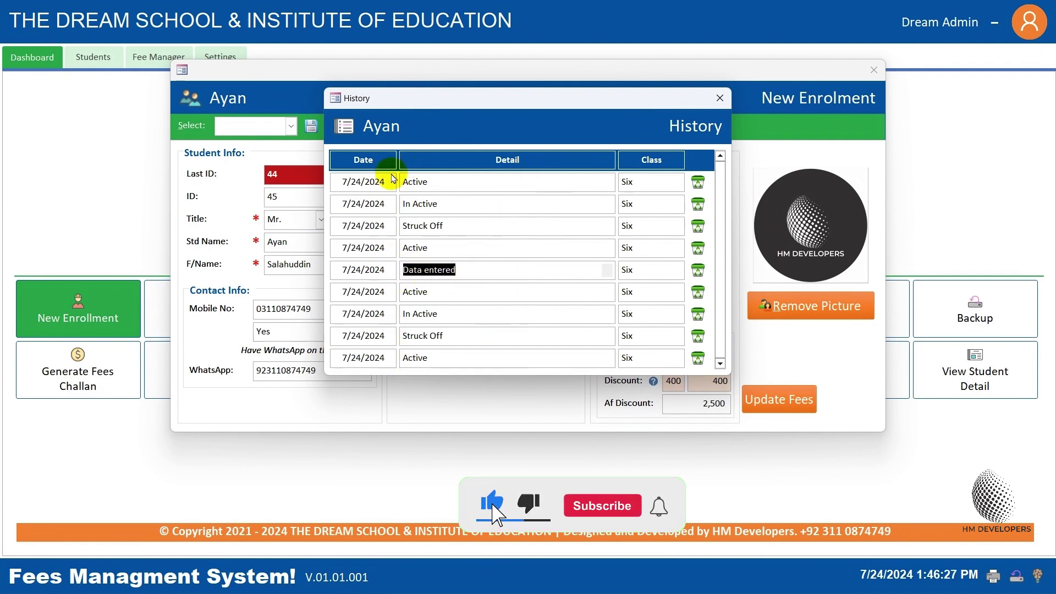
Compare the dates of the history entries with their status details, and close the History and New Enrolment forms.
{"action": "left_click_drag", "start_coordinate": [350, 182], "coordinate": [483, 198]}
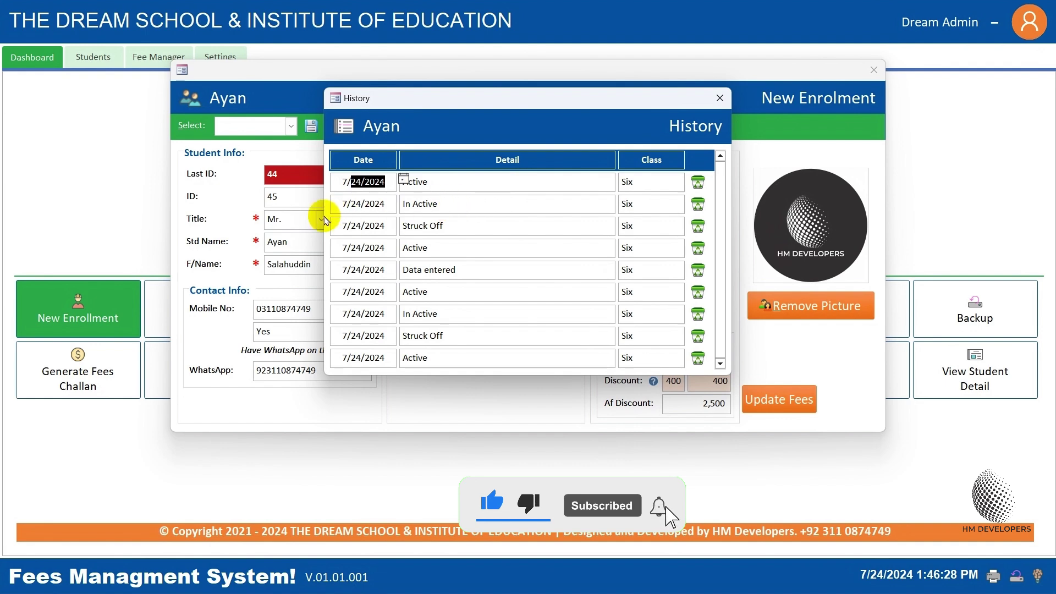
{"action": "left_click", "coordinate": [334, 203]}
{"action": "double_click", "coordinate": [440, 204]}
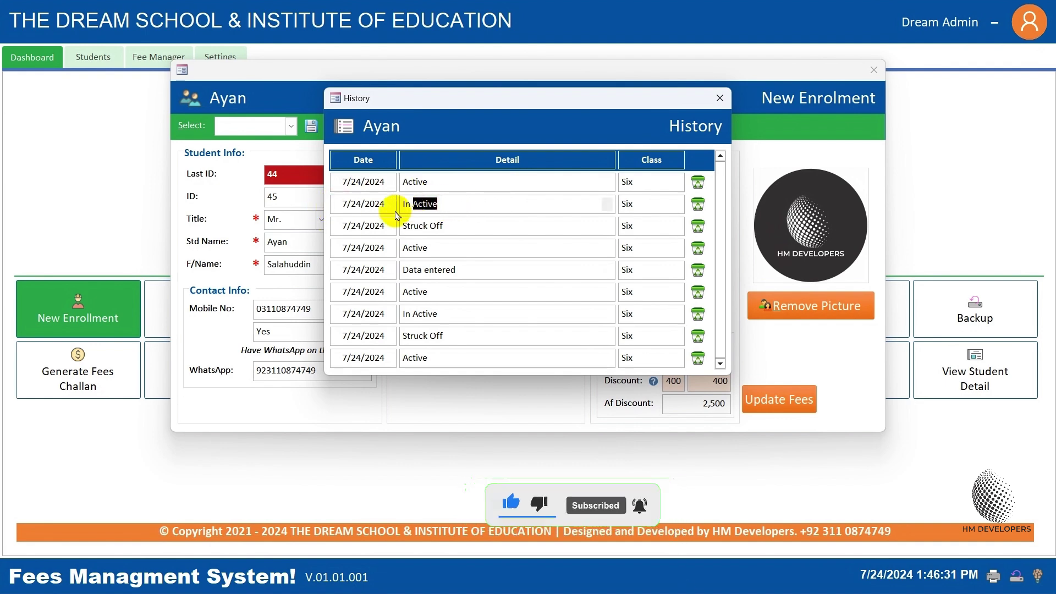
{"action": "left_click_drag", "start_coordinate": [459, 224], "coordinate": [380, 225]}
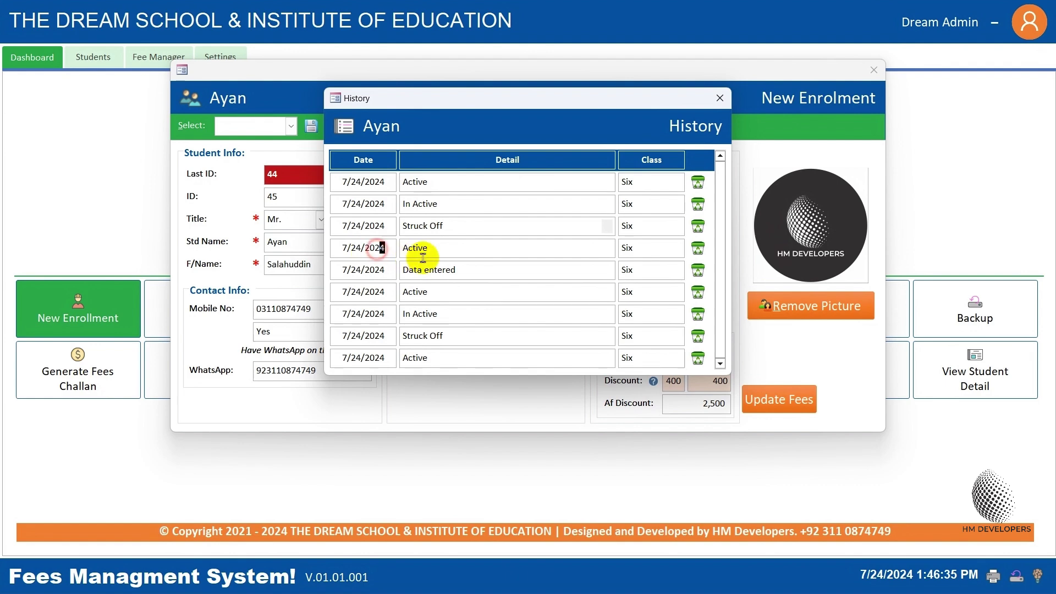
{"action": "left_click", "coordinate": [447, 250]}
{"action": "left_click_drag", "start_coordinate": [447, 251], "coordinate": [338, 246]}
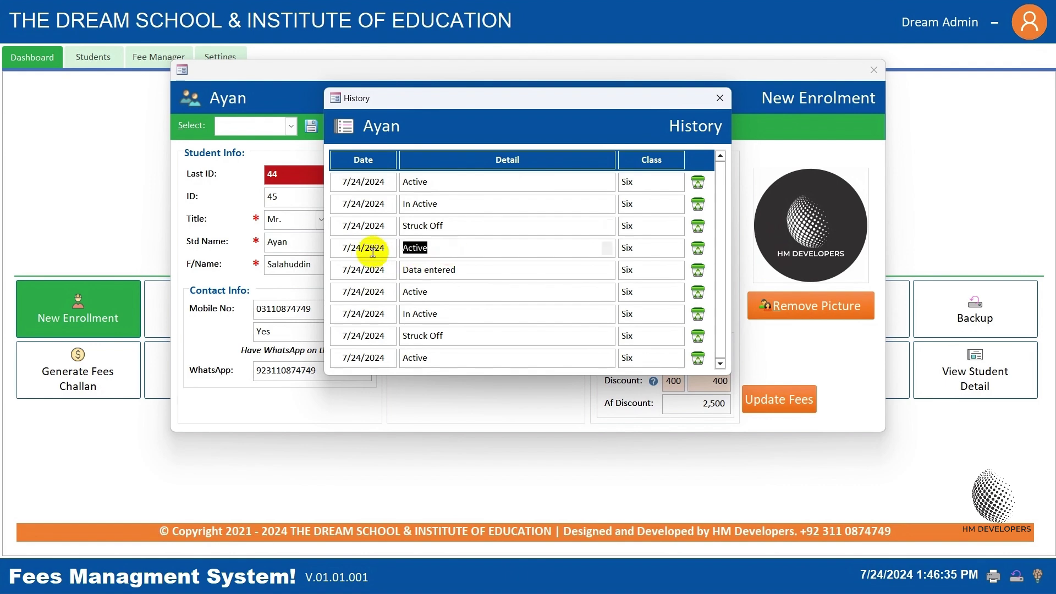
{"action": "left_click", "coordinate": [341, 268]}
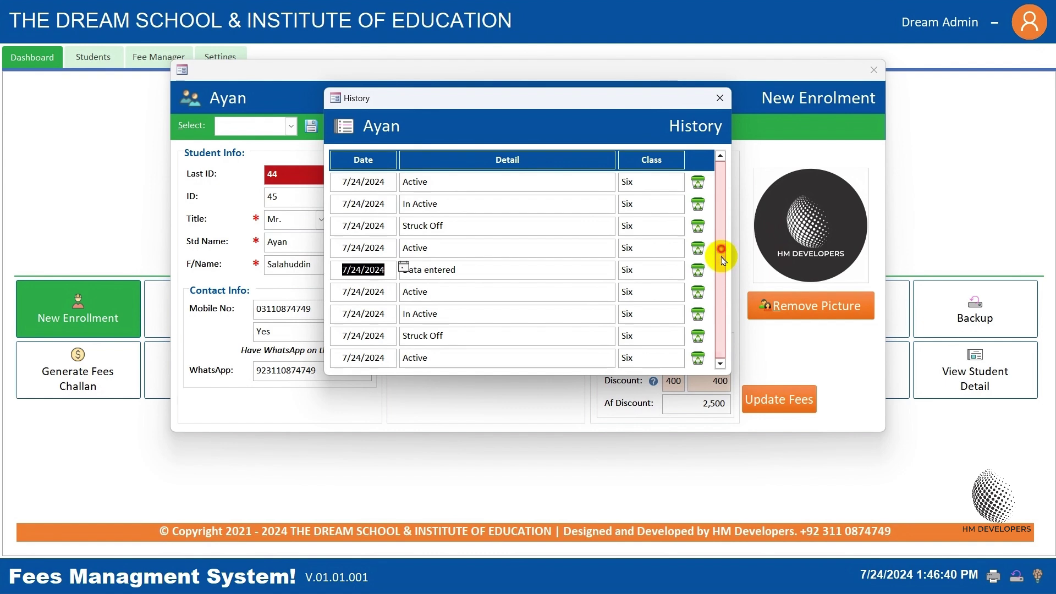
{"action": "left_click", "coordinate": [719, 98]}
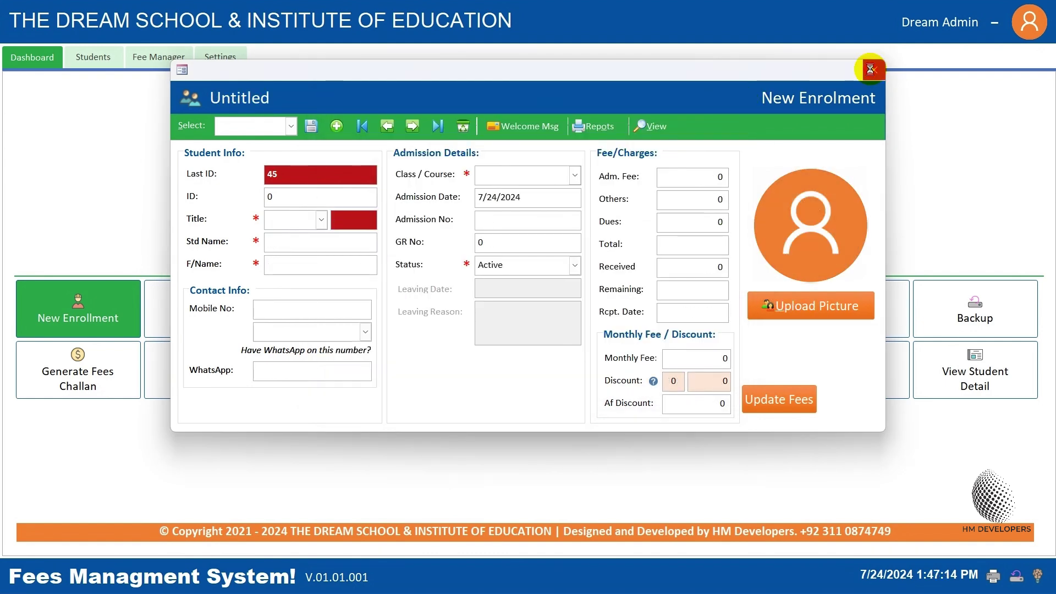
{"action": "left_click", "coordinate": [872, 69]}
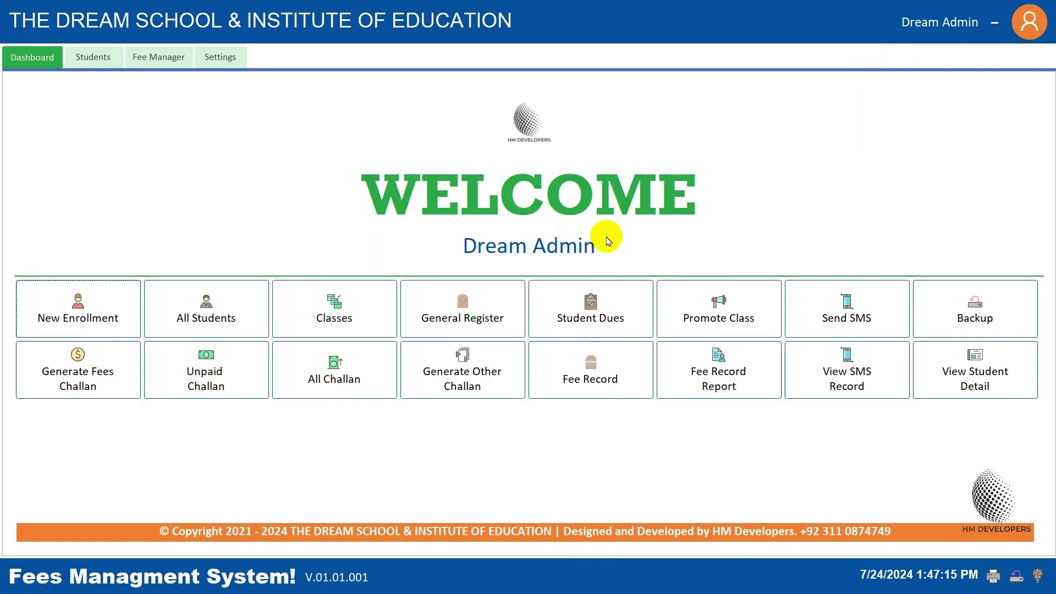